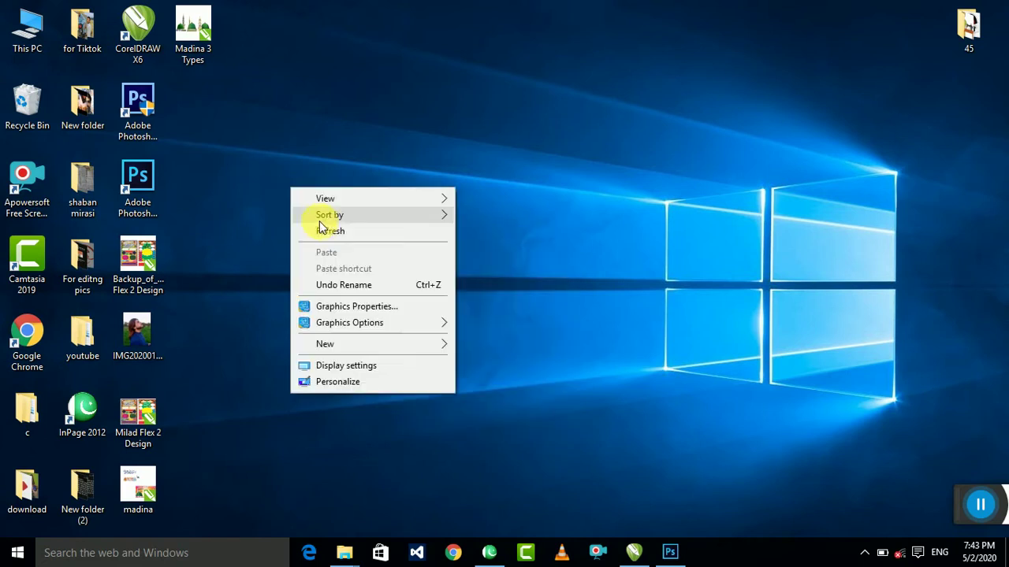
right_click(235, 169)
right_click(251, 200)
click(283, 240)
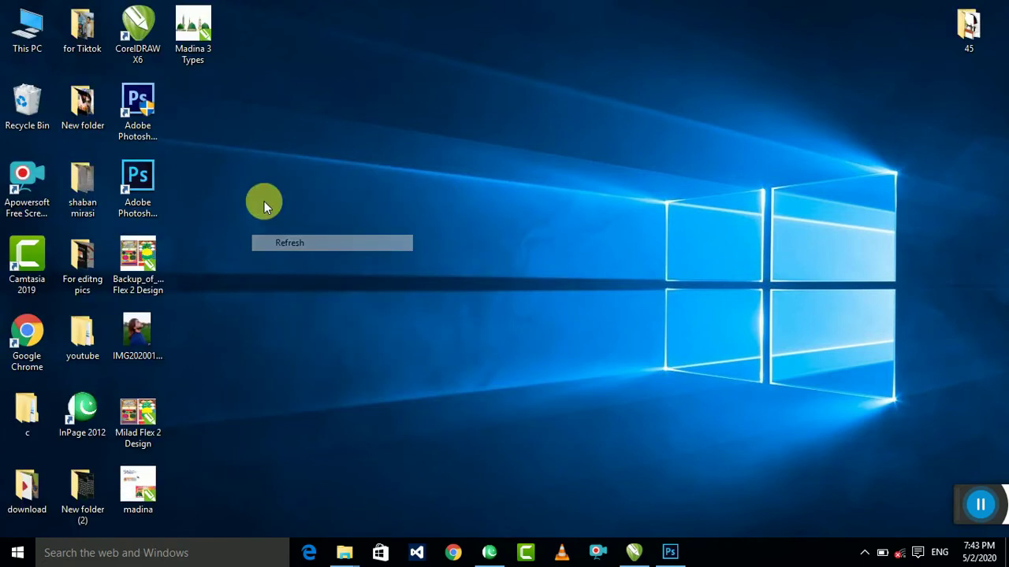
right_click(264, 201)
click(274, 241)
right_click(275, 213)
click(306, 256)
right_click(234, 189)
click(270, 238)
right_click(253, 210)
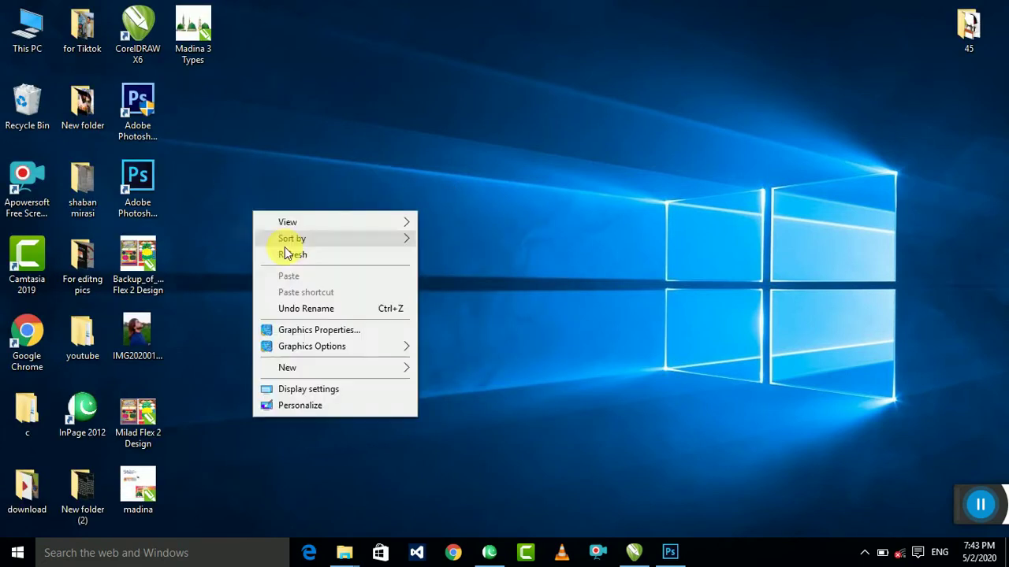
click(286, 252)
right_click(258, 225)
click(300, 271)
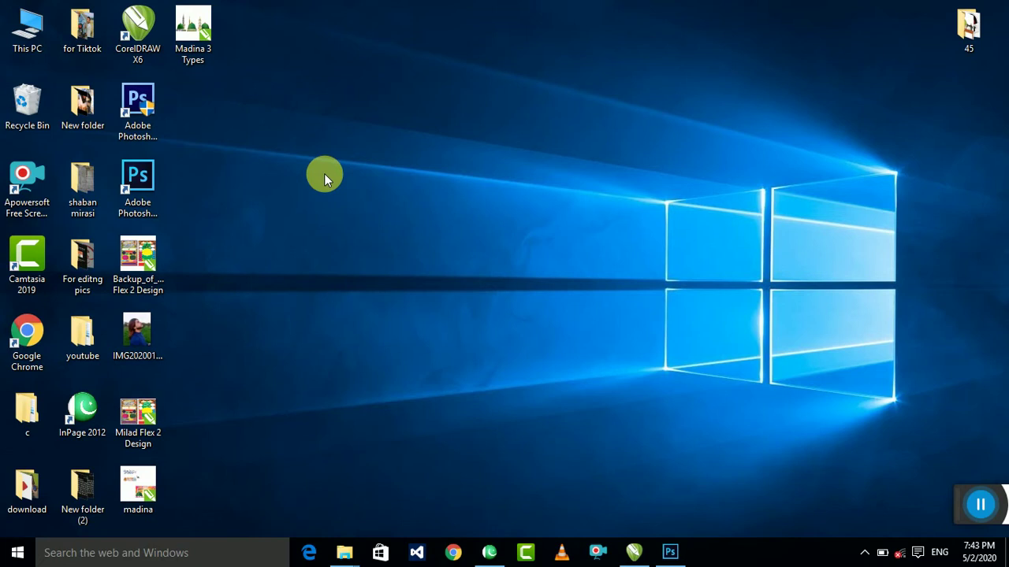
Step: Switch to CorelDRAW and examine the finished Al-Noor Stationer Mart banner up close and as a whole
click(634, 551)
drag(712, 163, 415, 317)
scroll(557, 192, up, 2)
scroll(517, 209, down, 1)
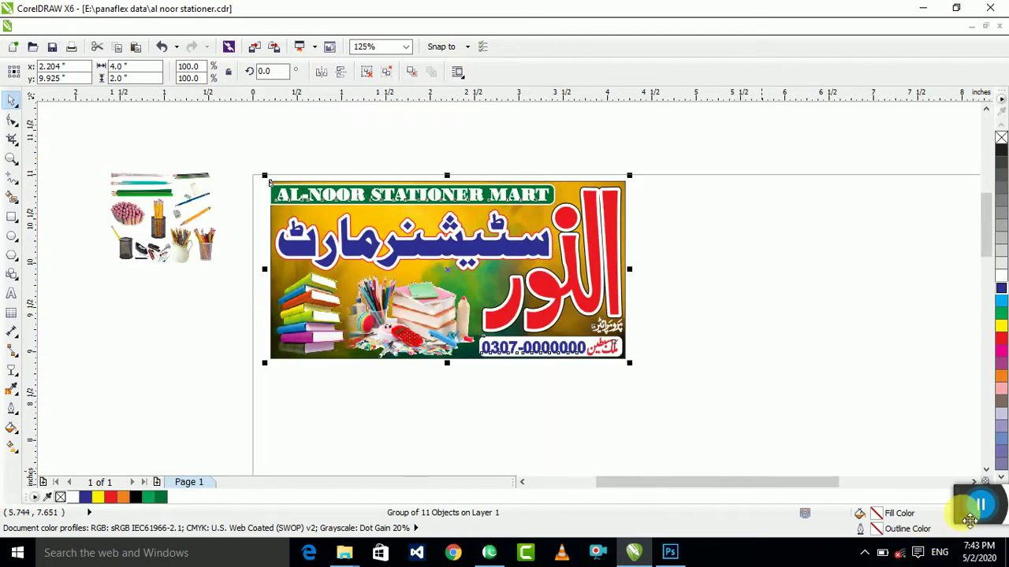
mouse_move(963, 521)
mouse_down()
mouse_move(869, 538)
mouse_move(988, 525)
mouse_move(980, 528)
mouse_up()
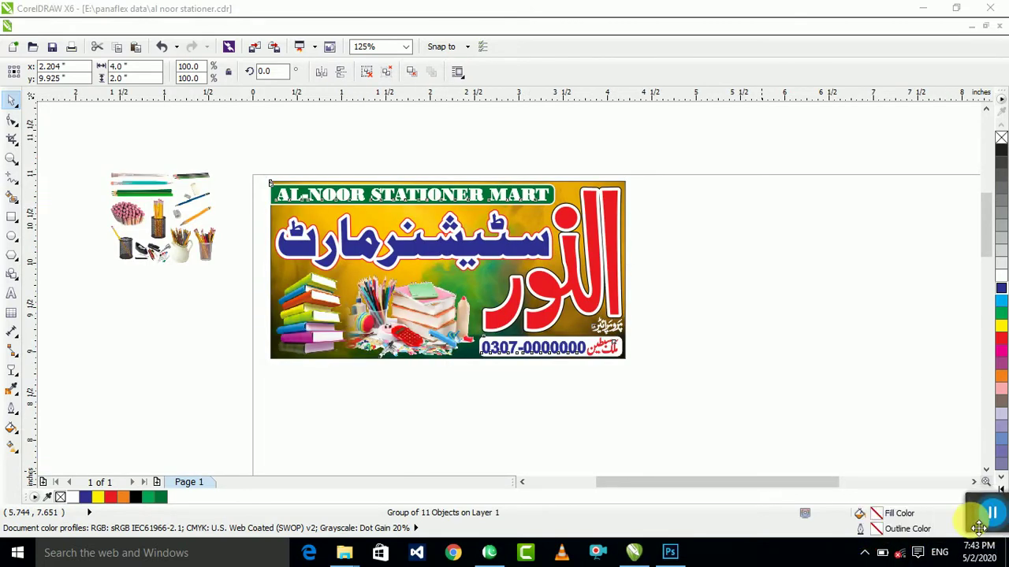
click(837, 394)
click(793, 288)
scroll(694, 182, down, 2)
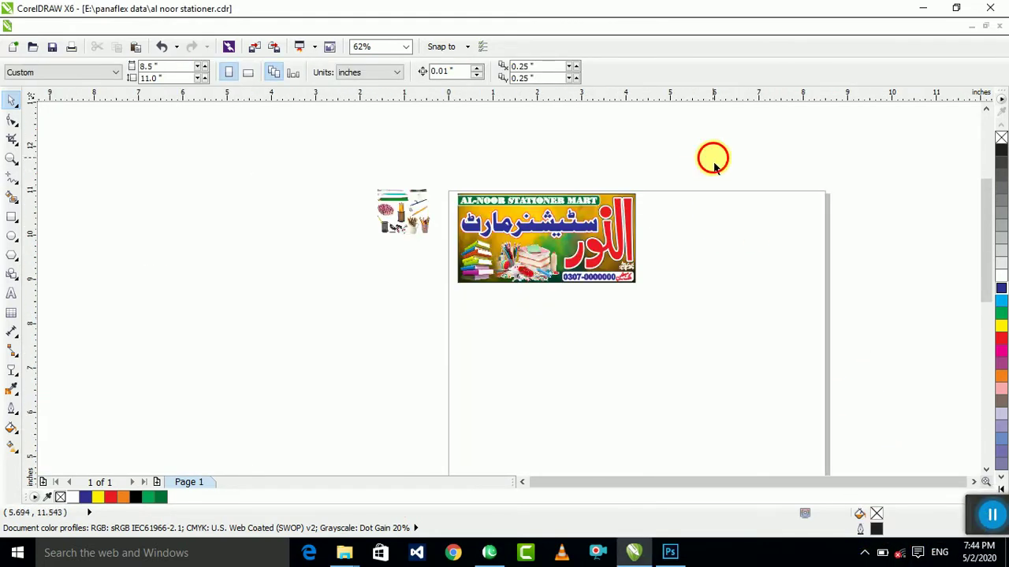
drag(713, 158, 454, 341)
key(shift+F2)
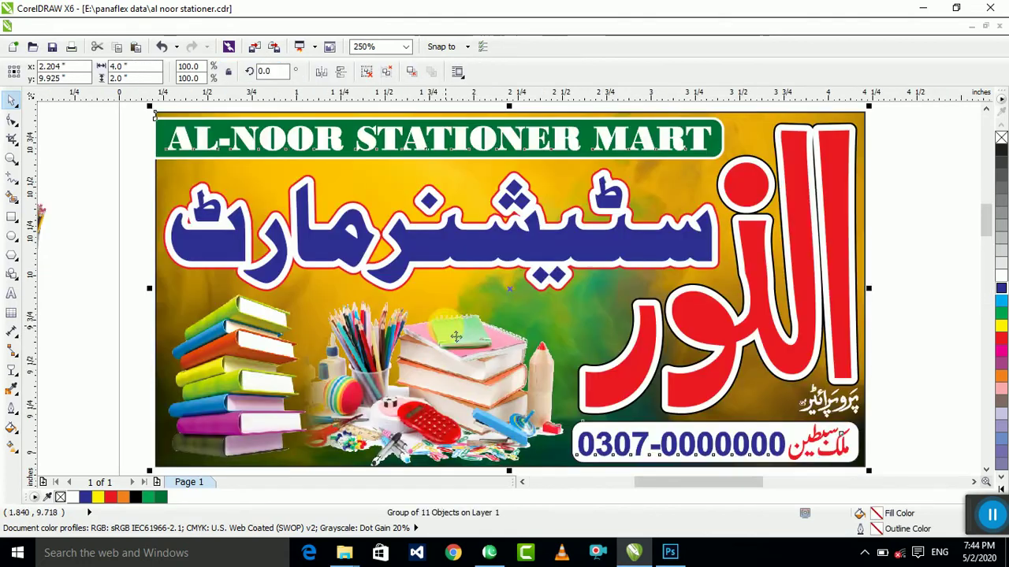
key(Escape)
click(455, 306)
scroll(455, 268, down, 2)
click(661, 252)
drag(651, 166, 339, 364)
scroll(460, 292, up, 3)
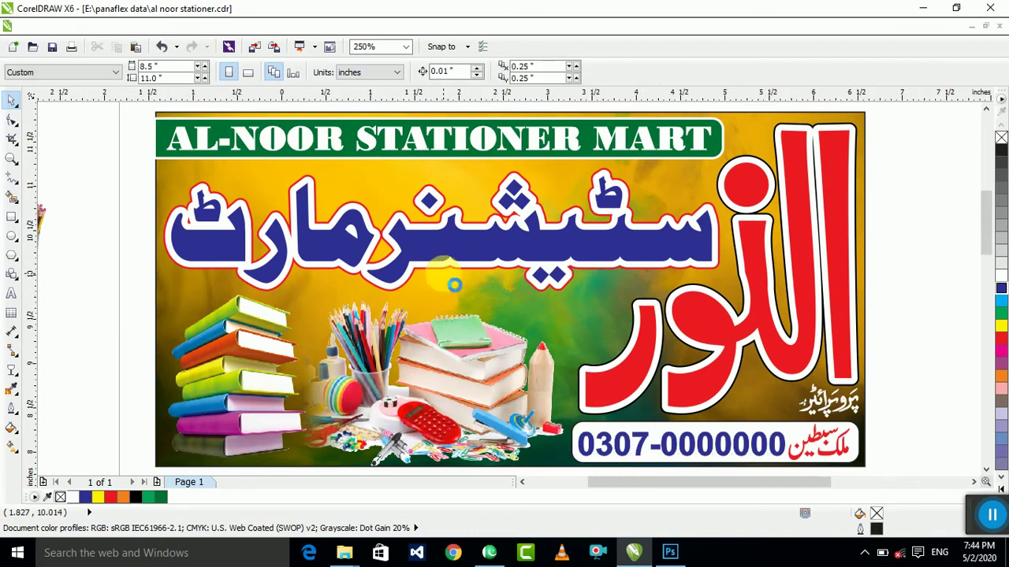
scroll(460, 292, down, 3)
click(654, 258)
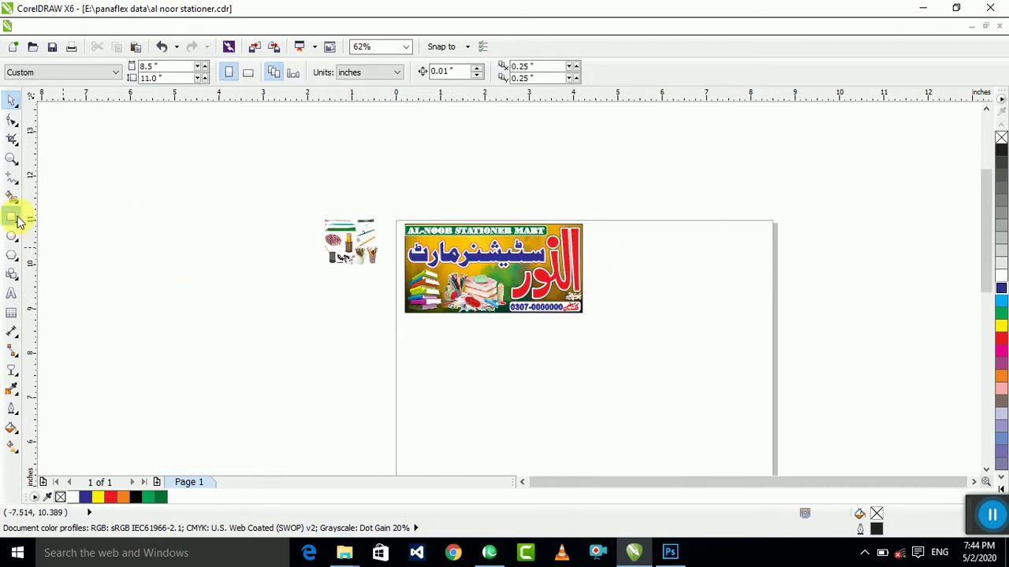
drag(704, 158, 382, 376)
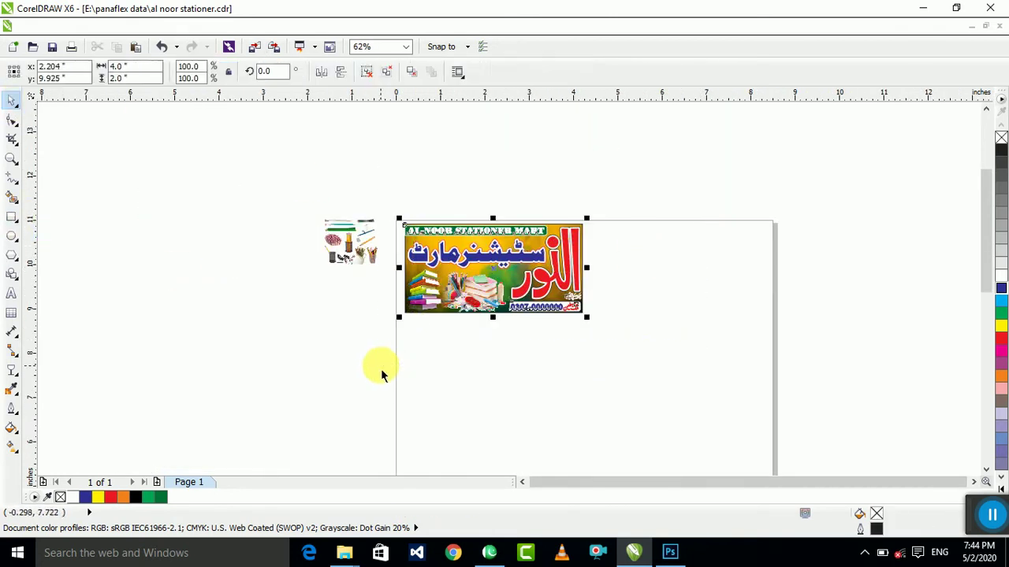
scroll(569, 309, up, 2)
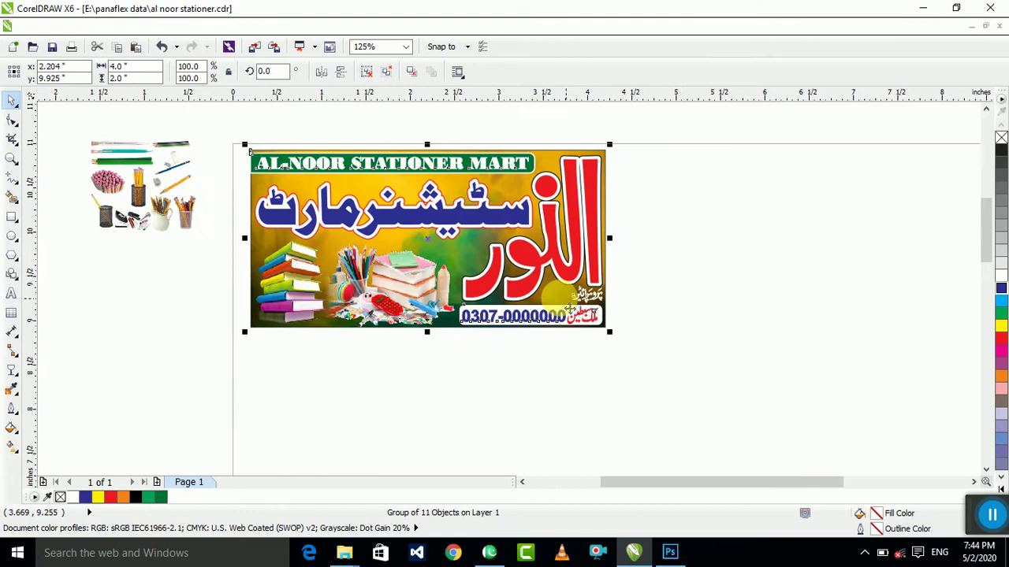
Step: Draw a rectangle below the finished banner and set its size to 4 by 2 inches
click(10, 217)
scroll(484, 353, down, 2)
drag(418, 300, 534, 368)
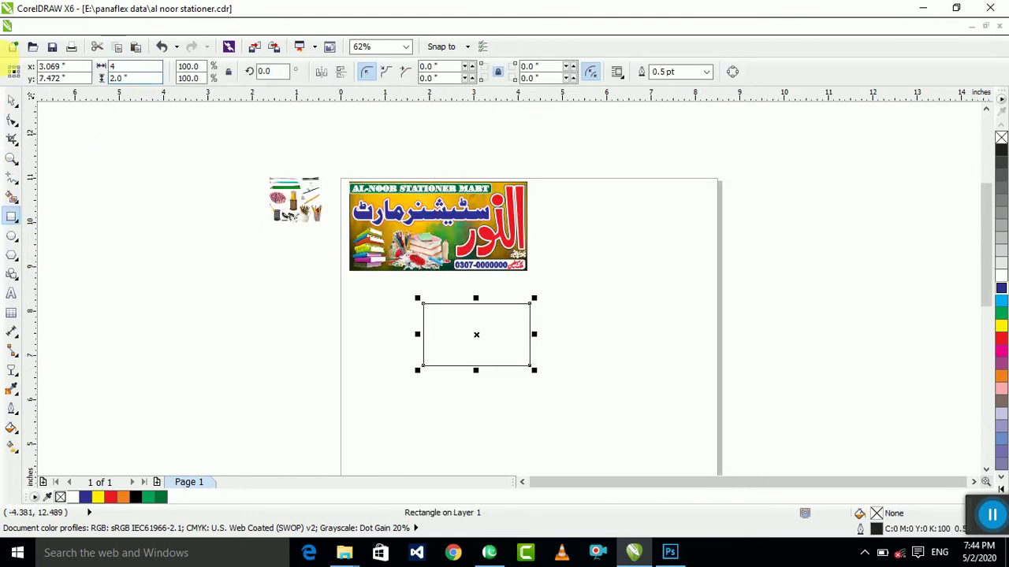
key(Return)
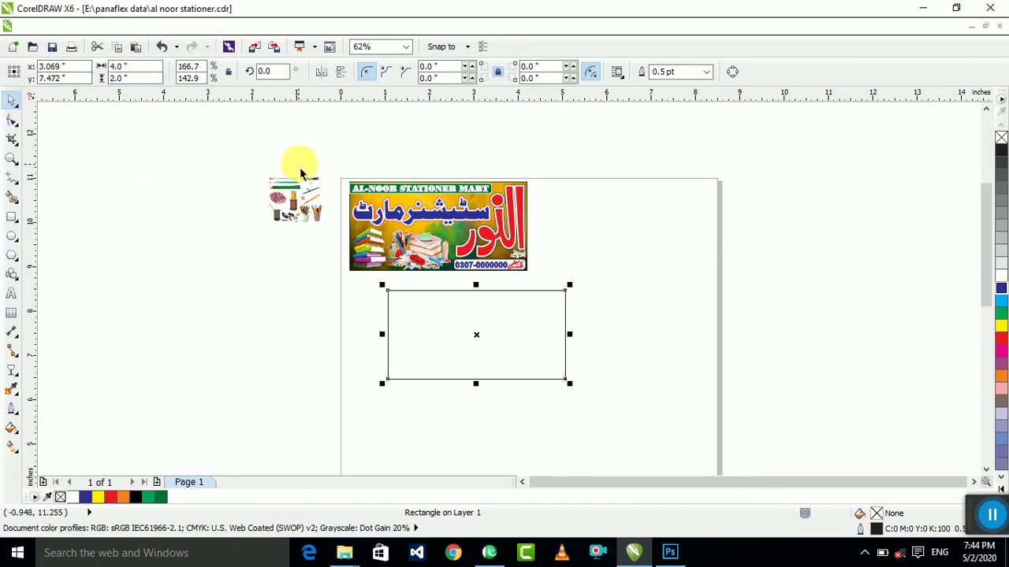
Step: Align the new rectangle with the banner above it along their vertical centers
click(300, 168)
drag(628, 171, 290, 403)
key(c)
click(729, 354)
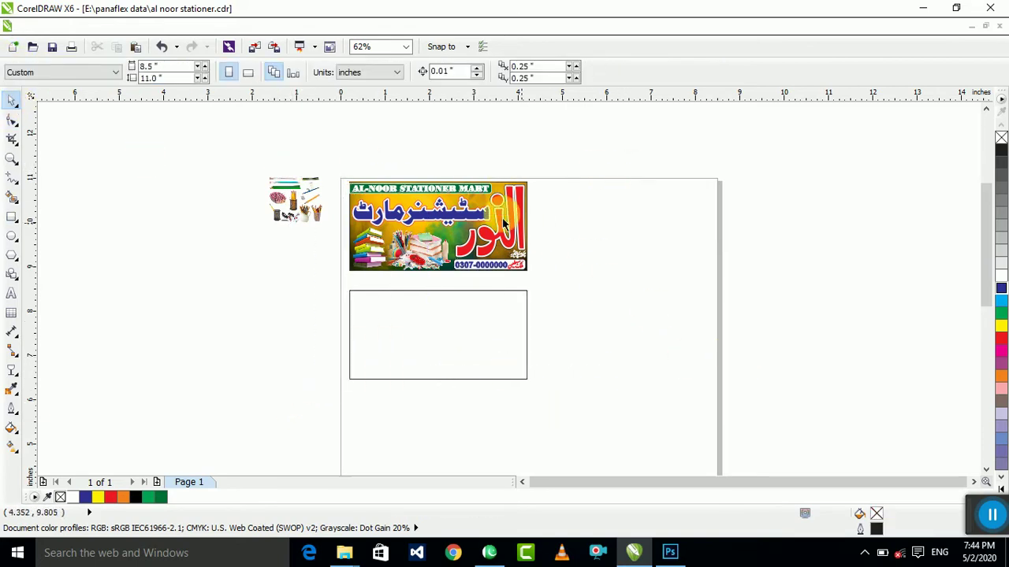
Step: Place a duplicate of the finished banner beside the original, at the same height
drag(465, 209, 665, 209)
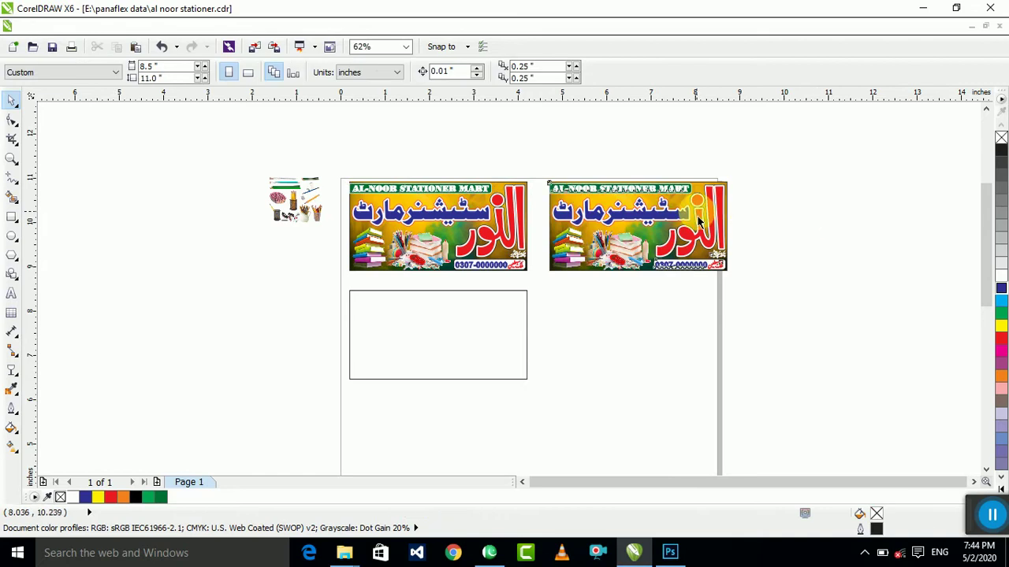
Step: Bring the abstract-3373647 image from the pngs folder into the drawing and scale it down to 34.5%
click(354, 558)
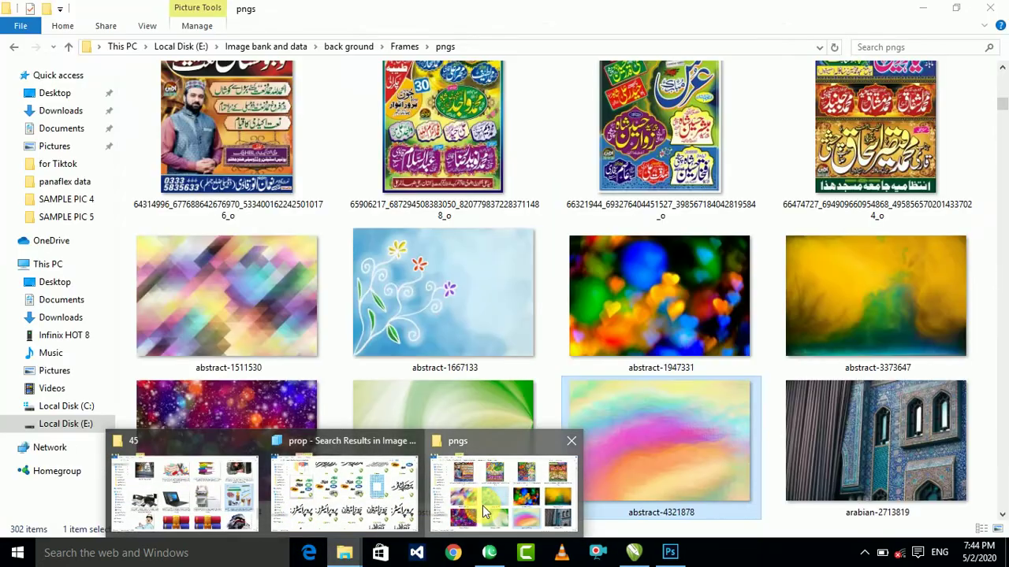
click(483, 505)
drag(813, 338, 780, 394)
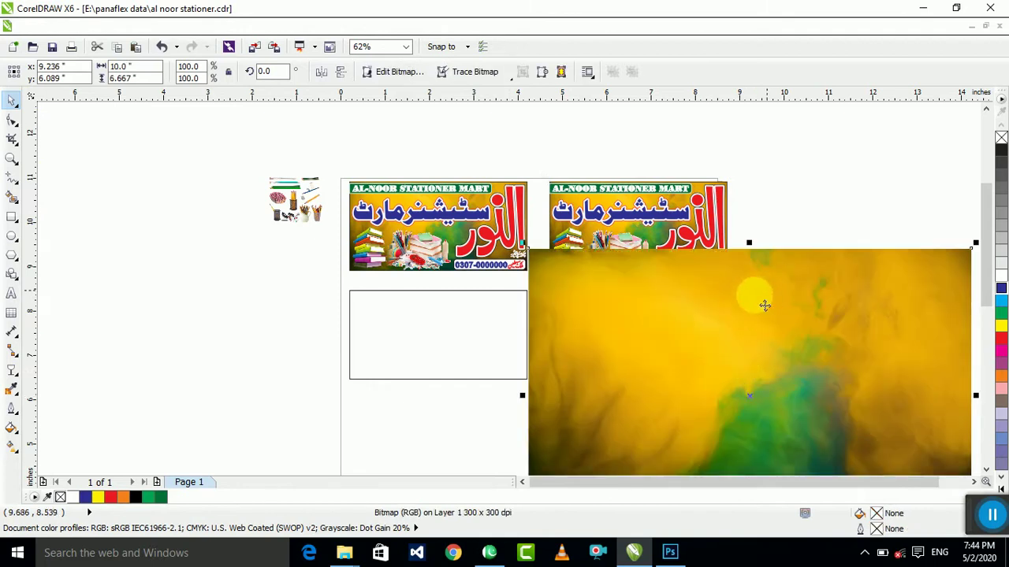
drag(531, 252, 674, 346)
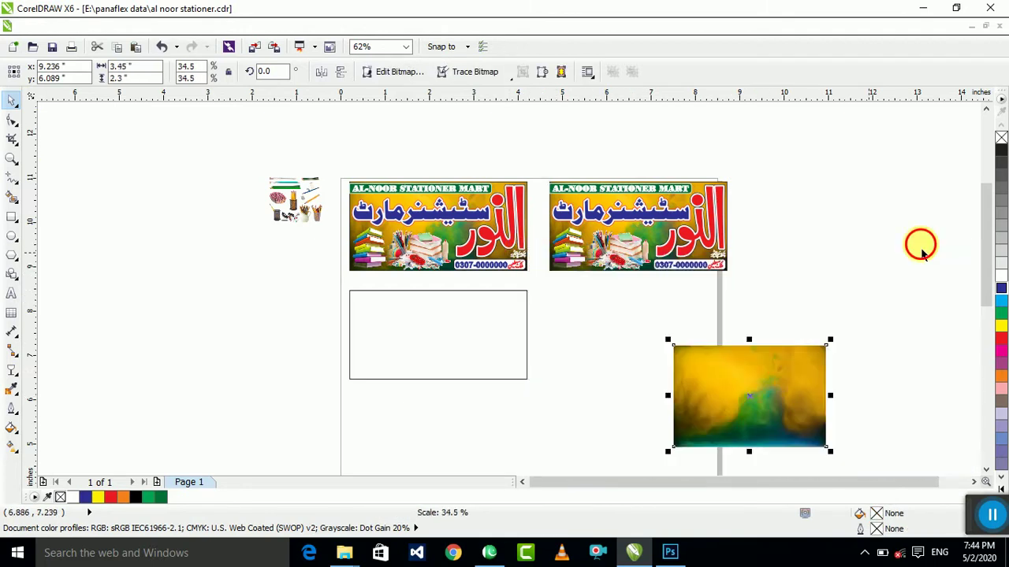
Step: Delete the duplicate banner beside the original
click(919, 244)
click(666, 234)
key(Delete)
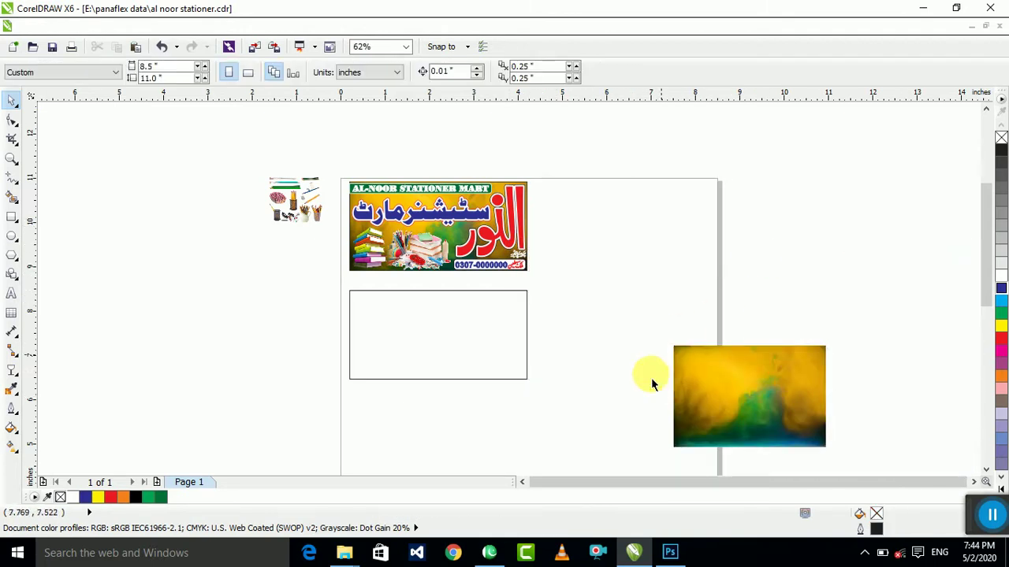
Step: Move the background image closer to the empty rectangle and PowerClip it inside that rectangle
drag(768, 407, 679, 366)
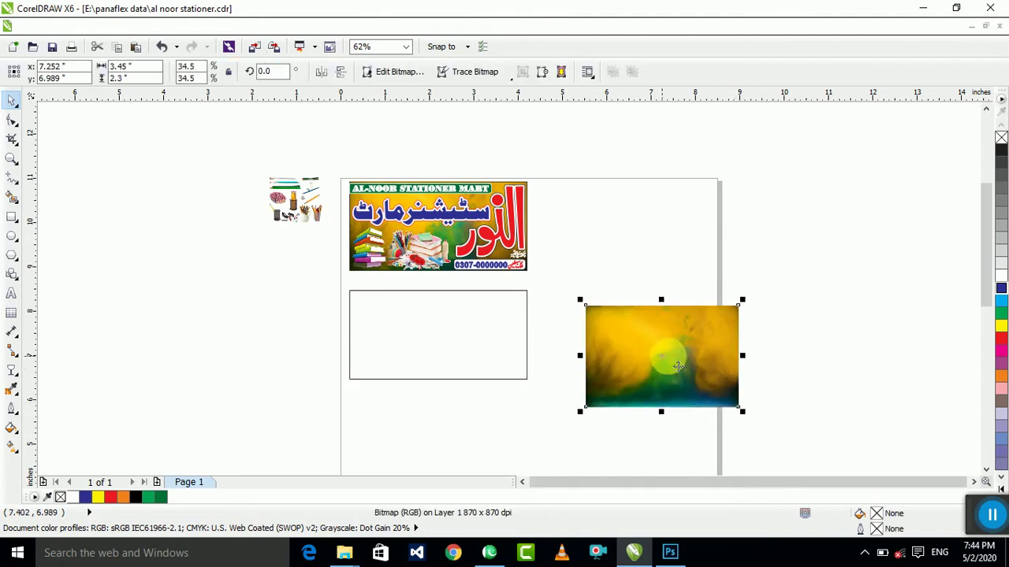
right_click(678, 367)
click(438, 325)
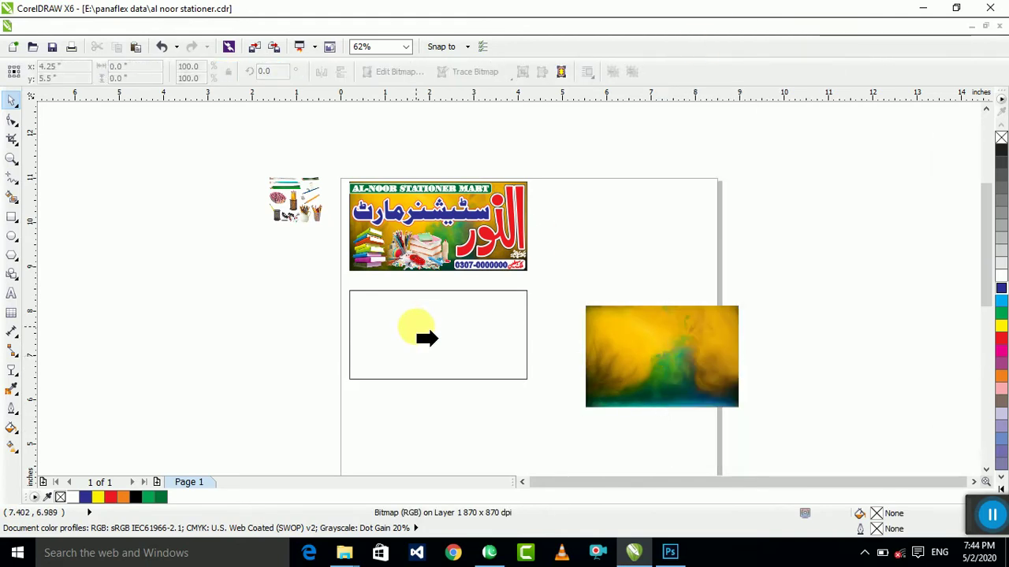
click(425, 337)
Step: Fit the PowerClip contents so the background image fills the rectangle proportionally
right_click(425, 337)
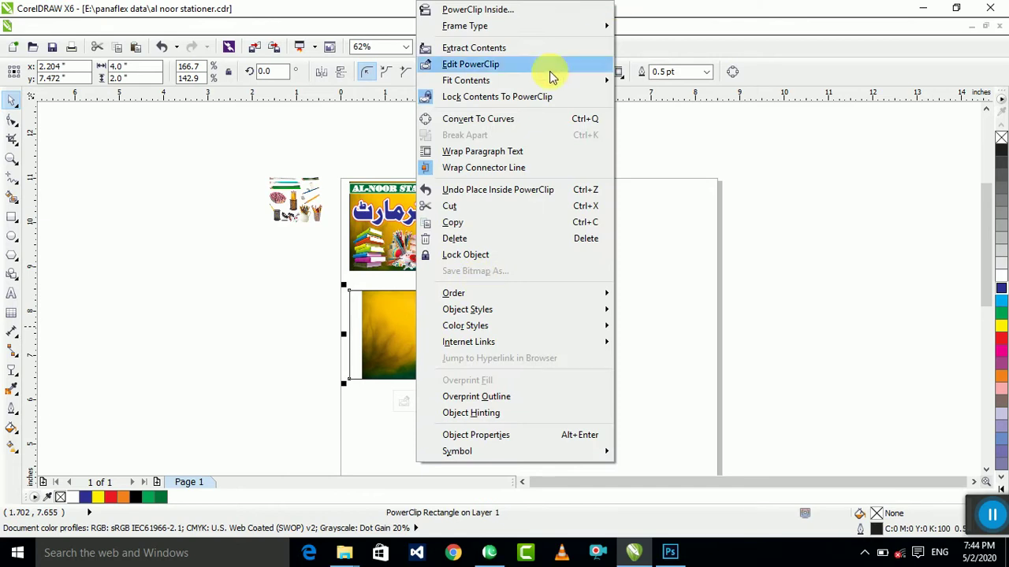
mouse_move(587, 81)
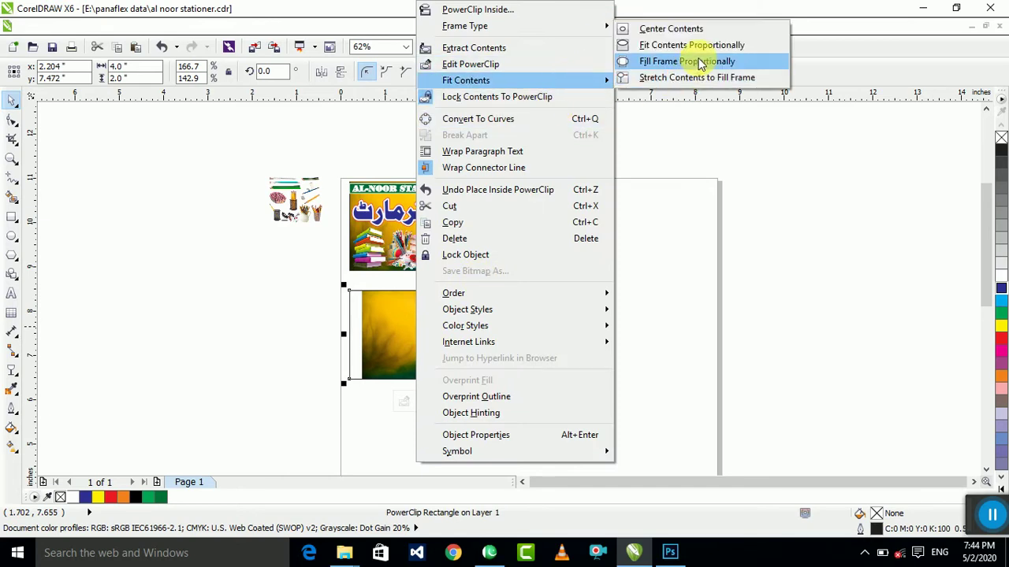
click(694, 63)
click(692, 251)
Step: Edit the PowerClip contents, enlarge the background image slightly beyond the frame, and finish editing
scroll(441, 372, up, 2)
click(446, 339)
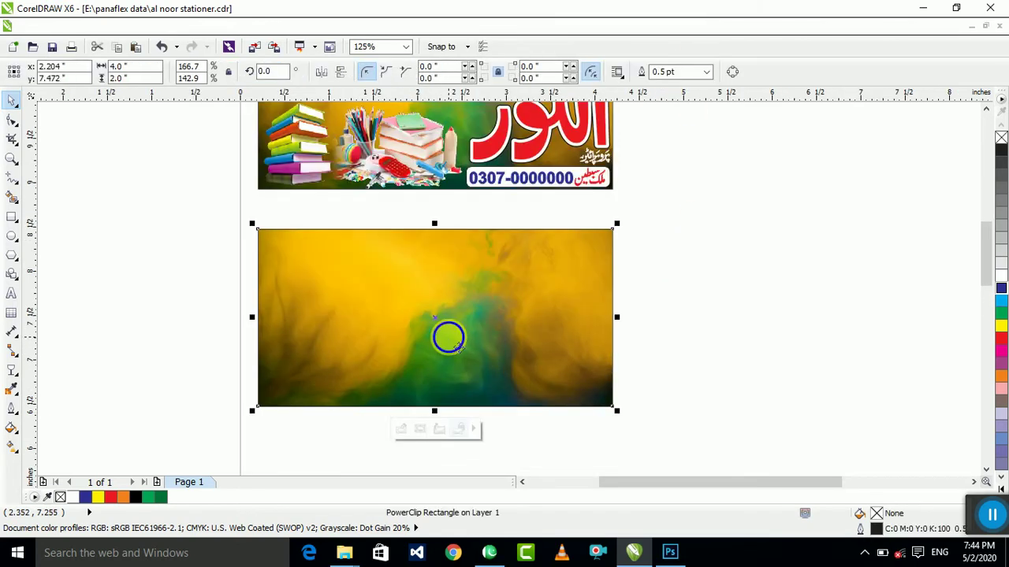
right_click(447, 338)
click(536, 64)
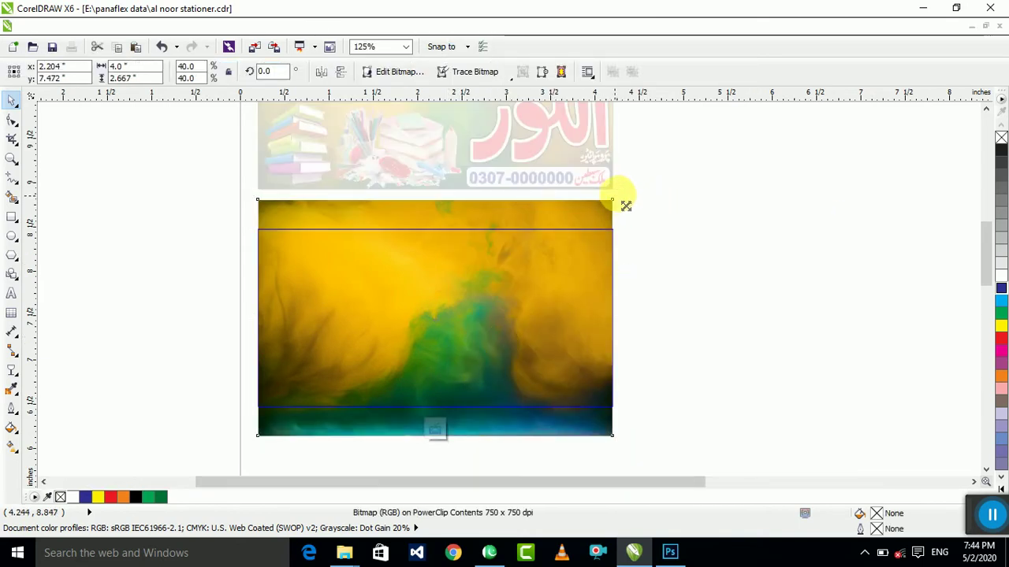
drag(626, 206, 648, 172)
click(435, 428)
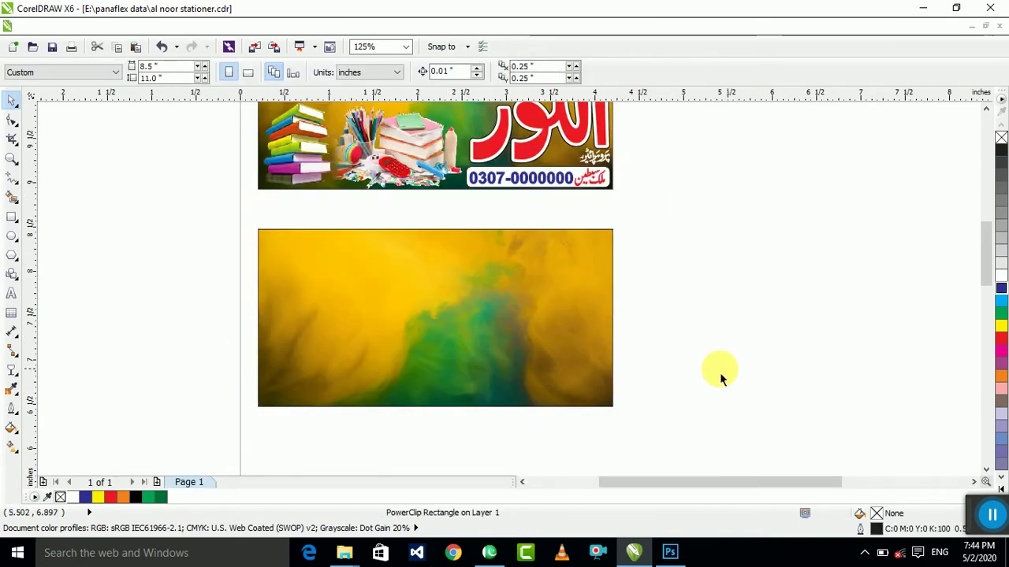
Step: Duplicate the original banner beside itself at the same height, as a source for the new design's elements
scroll(648, 334, down, 5)
scroll(635, 322, up, 3)
click(572, 280)
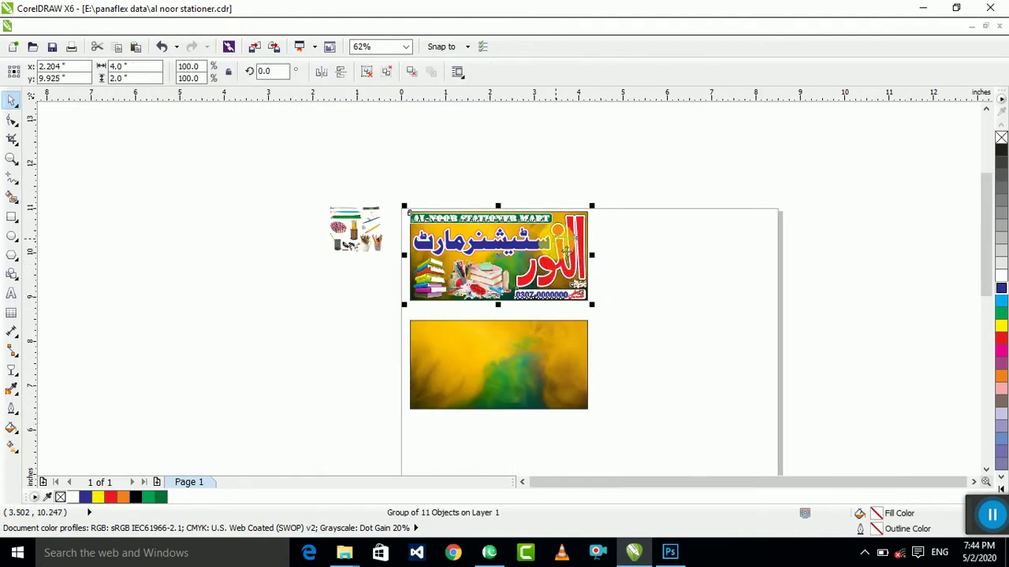
click(608, 383)
scroll(583, 283, up, 3)
click(533, 272)
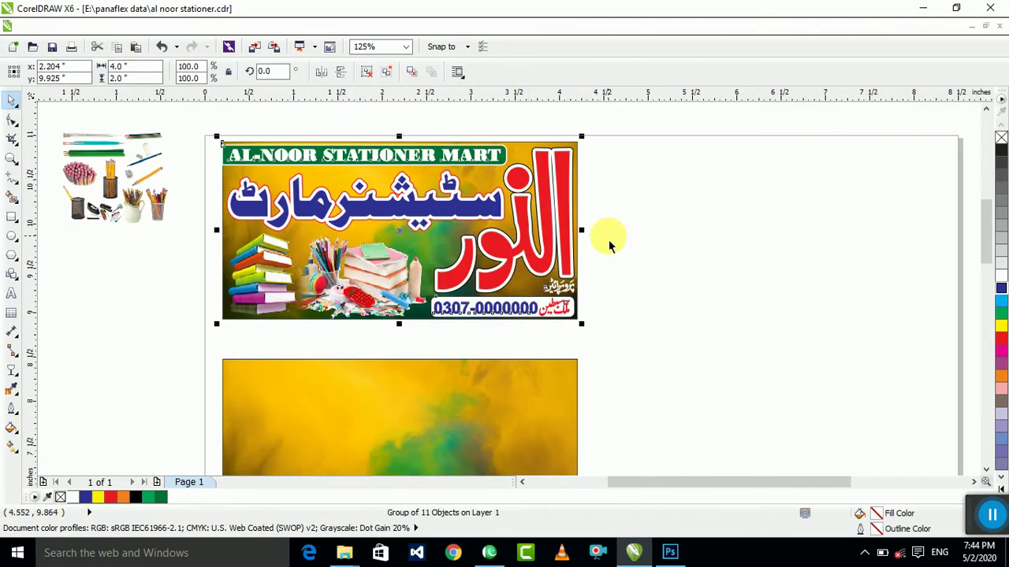
scroll(660, 239, down, 3)
drag(521, 226, 791, 227)
scroll(793, 225, up, 3)
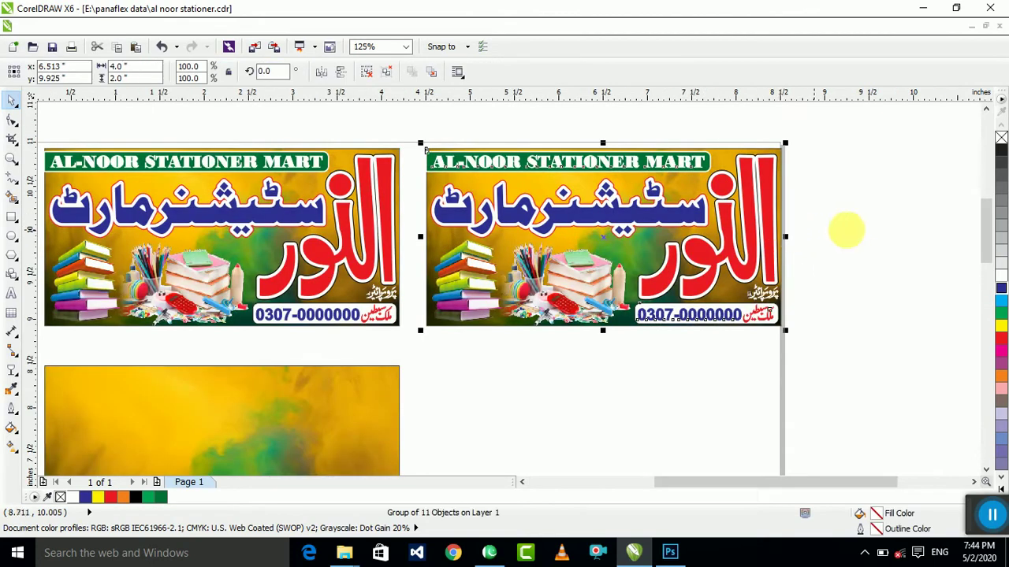
click(855, 234)
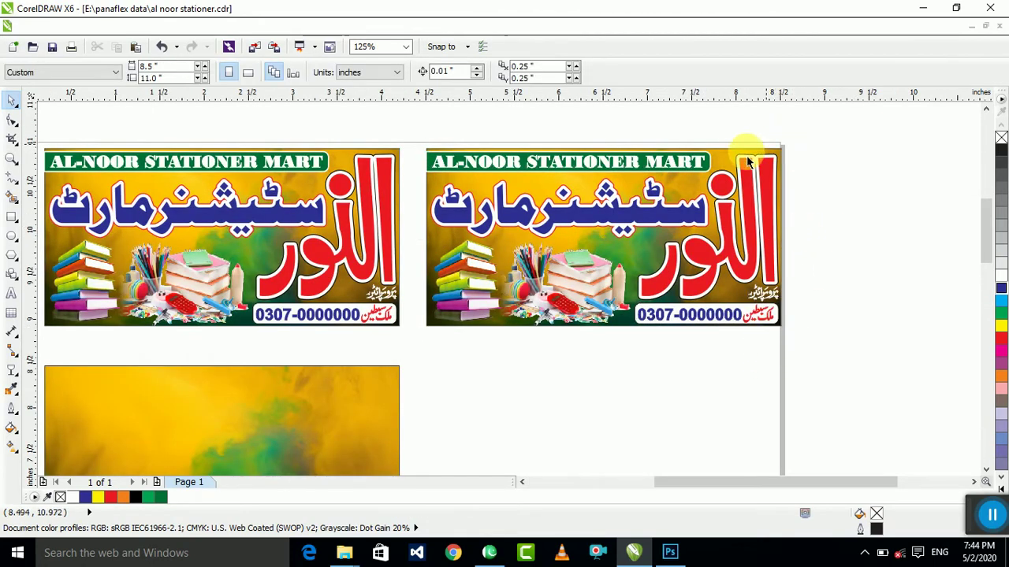
Step: Move the red النور lettering with its white outline from the duplicate banner onto the new background
scroll(443, 156, down, 3)
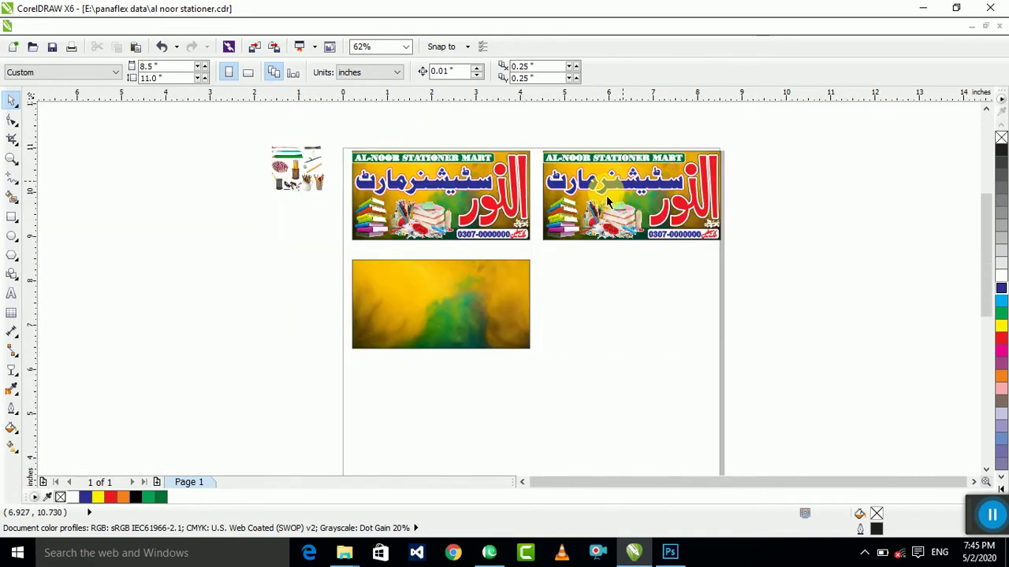
scroll(672, 193, up, 3)
drag(721, 227, 380, 435)
scroll(552, 413, down, 3)
scroll(552, 413, up, 3)
click(512, 392)
scroll(418, 372, down, 3)
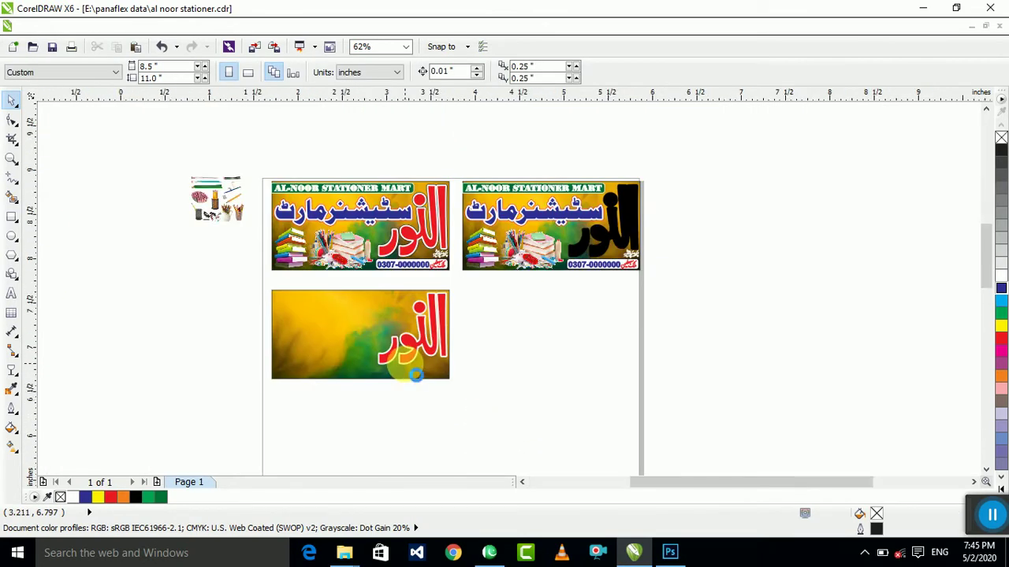
Step: Remove the white outline from the red النور lettering on the new background and reselect the lettering
scroll(421, 394, up, 3)
scroll(421, 398, up, 2)
ctrl+click(461, 344)
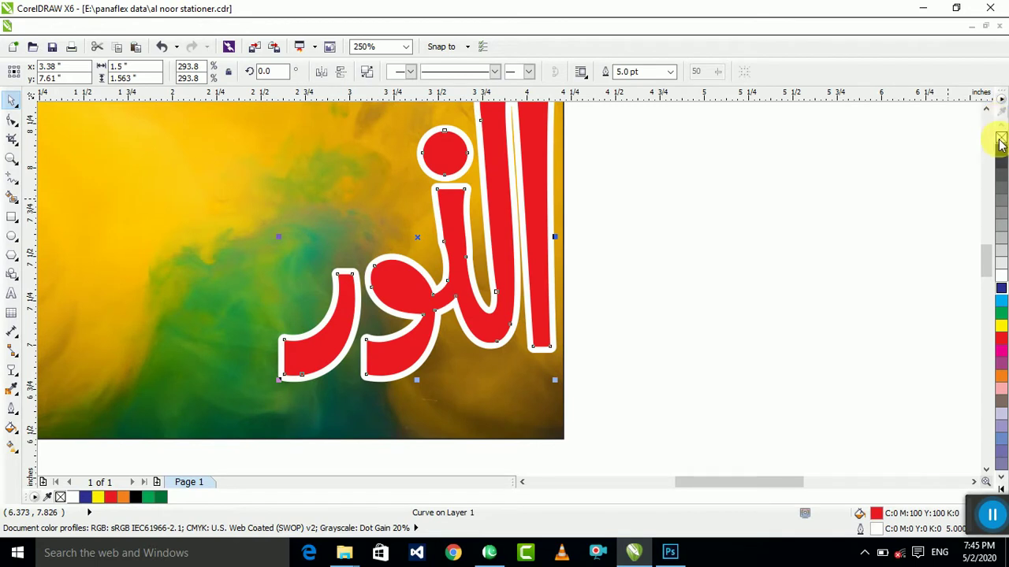
right_click(1001, 138)
click(838, 231)
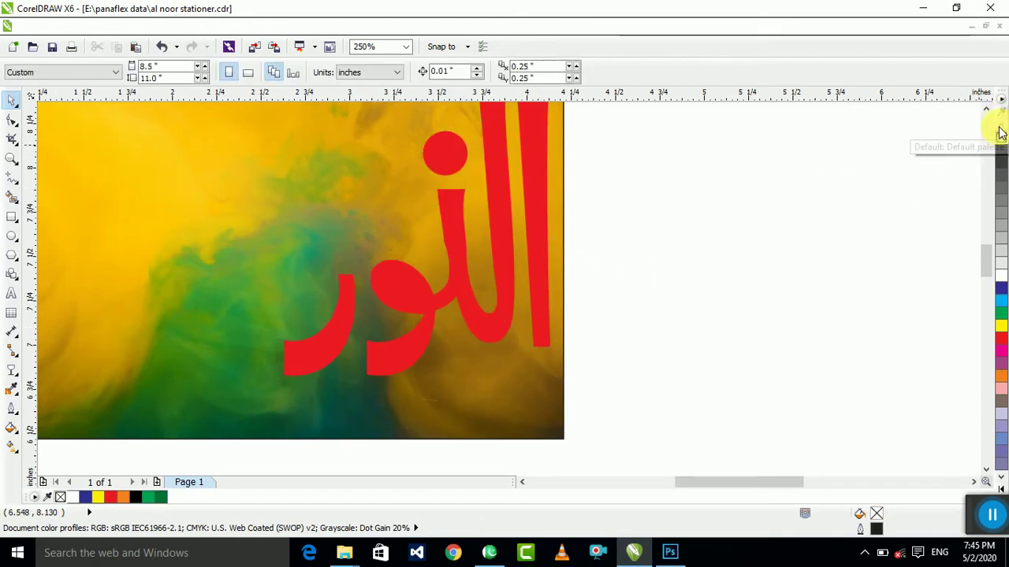
click(489, 339)
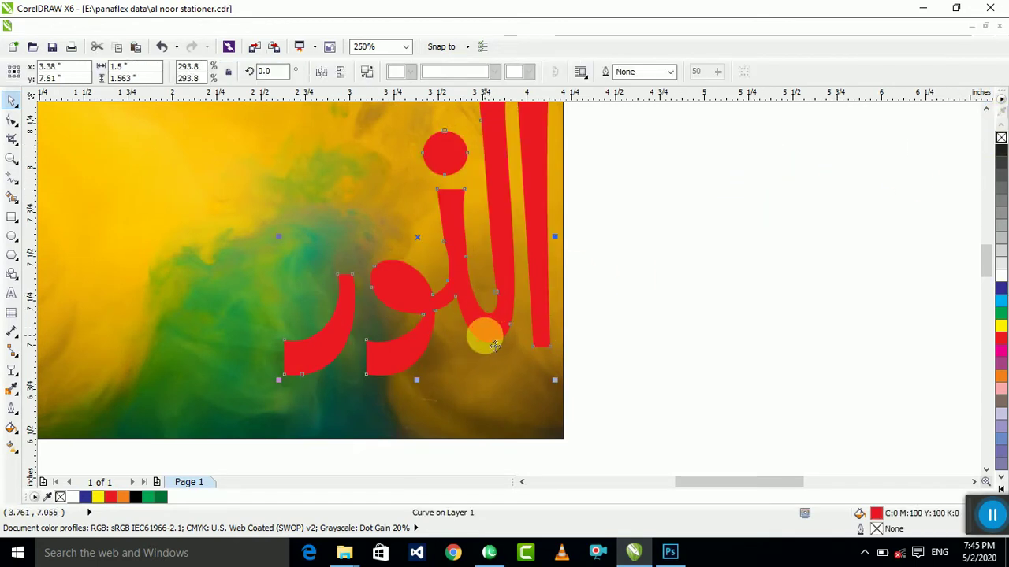
Step: Recolour the red النور lettering with the C100 M100 Y100 K100 black for both its fill and its hairline outline
scroll(488, 340, down, 2)
click(649, 335)
scroll(513, 331, up, 2)
ctrl+click(451, 335)
scroll(544, 313, down, 3)
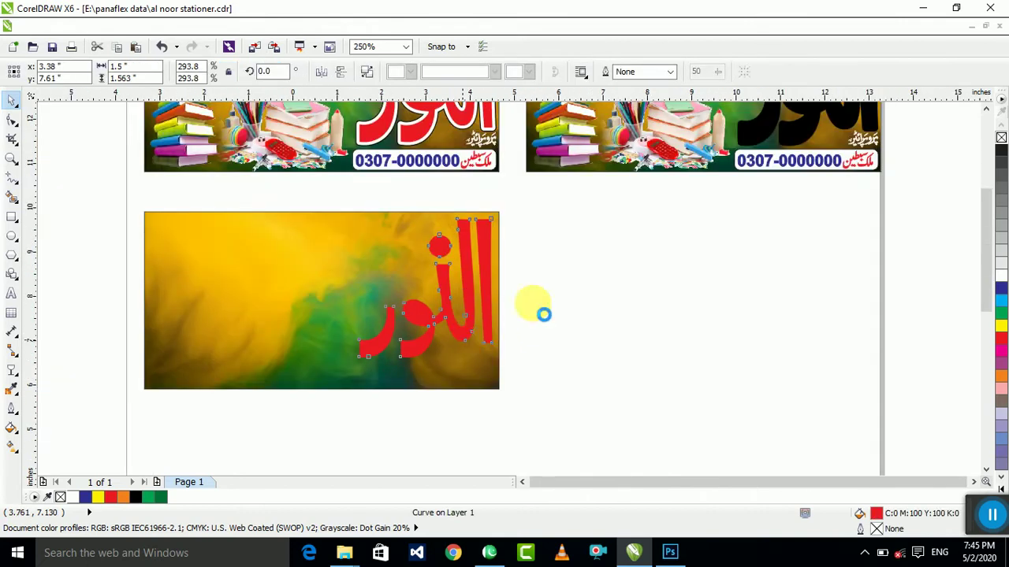
click(1001, 489)
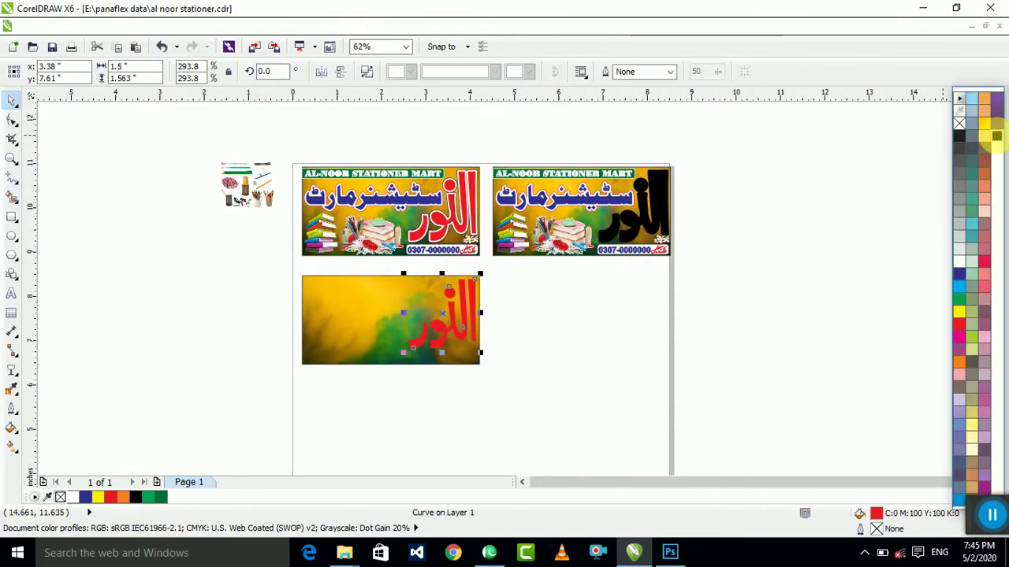
click(998, 139)
click(516, 326)
scroll(504, 327, up, 5)
click(369, 376)
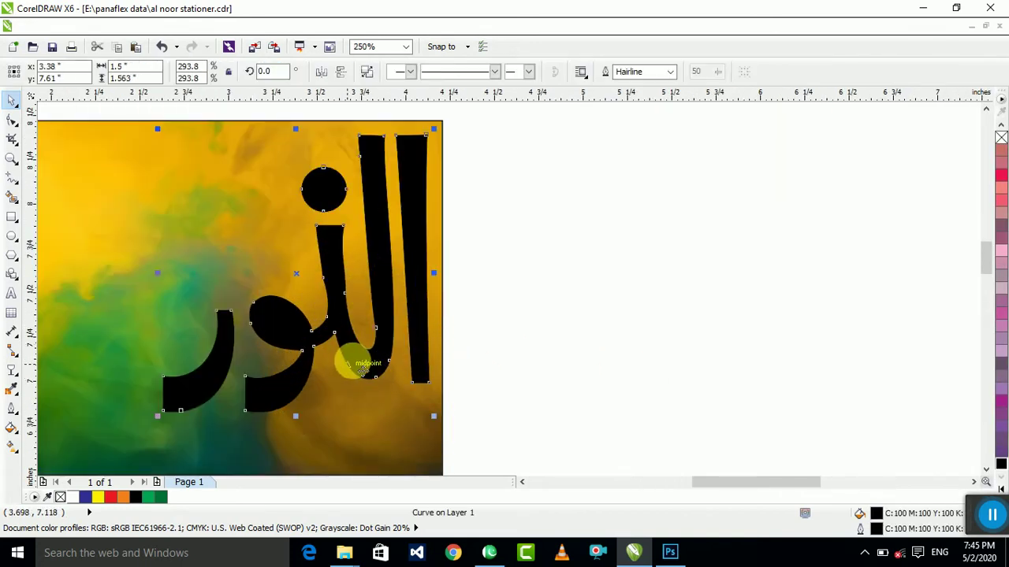
Step: Give the black lettering a 6 pt outline with rounded corners and line caps, set behind the fill and scaling with the image
key(F12)
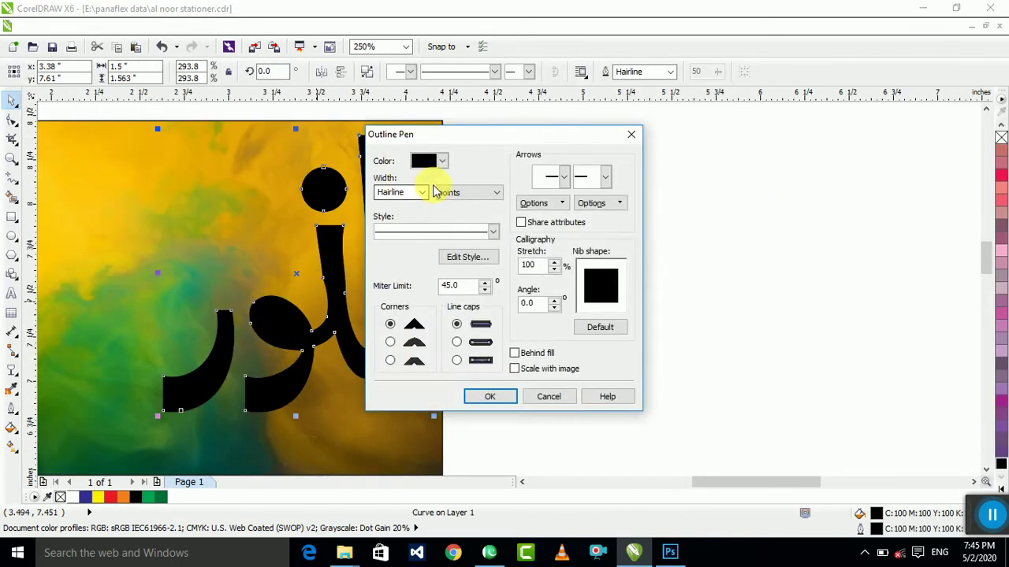
text(6)
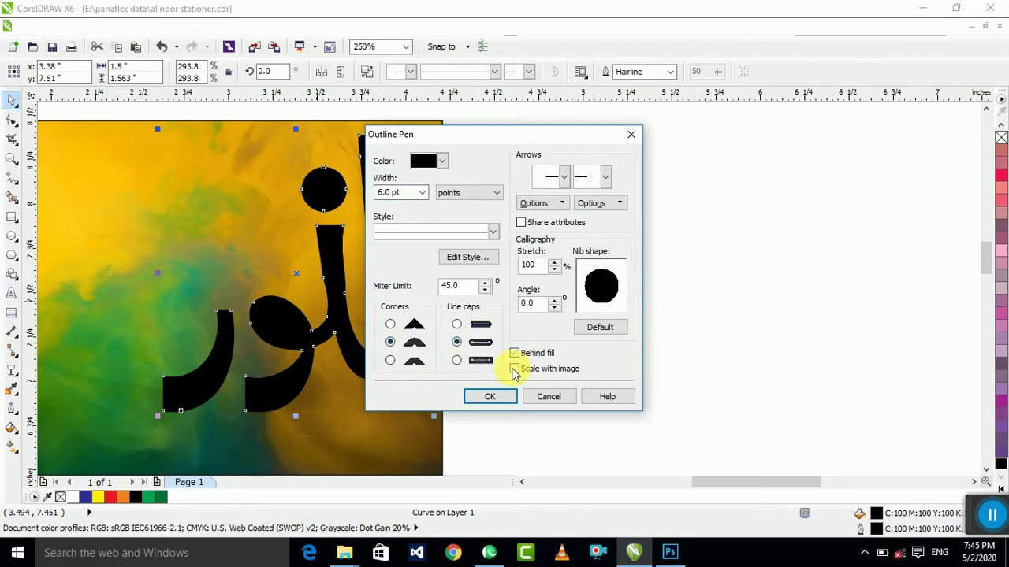
click(489, 397)
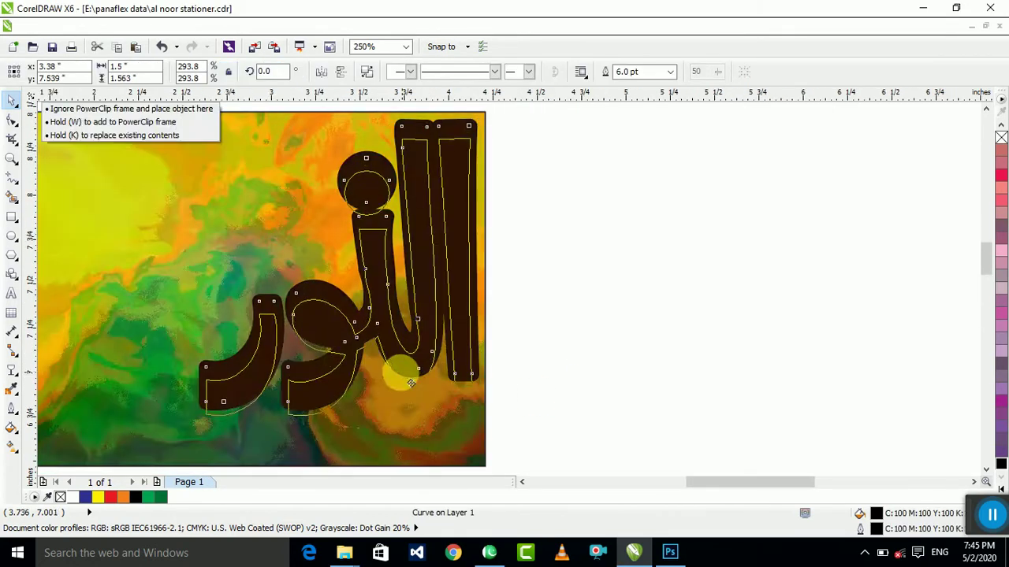
Step: Shift the outlined lettering slightly down and duplicate it in place, undoing the trial move of the copy
drag(400, 373, 401, 372)
click(547, 348)
click(423, 353)
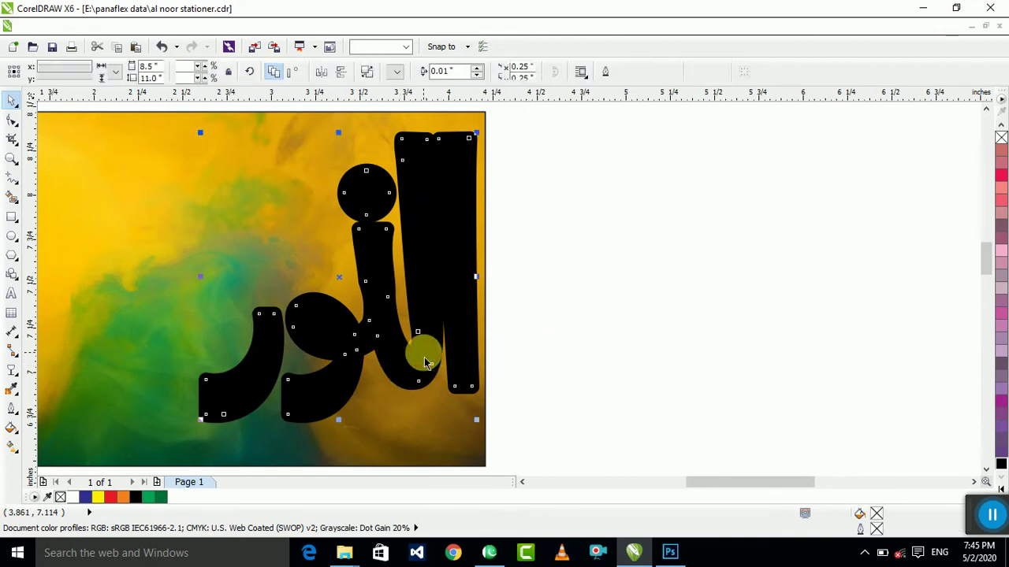
drag(423, 353, 507, 349)
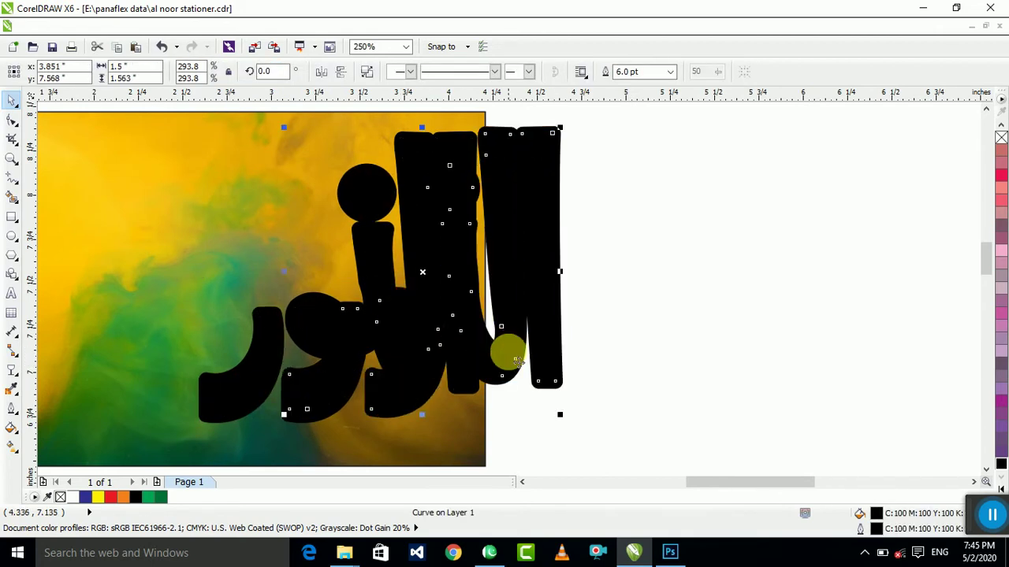
key(ctrl+z)
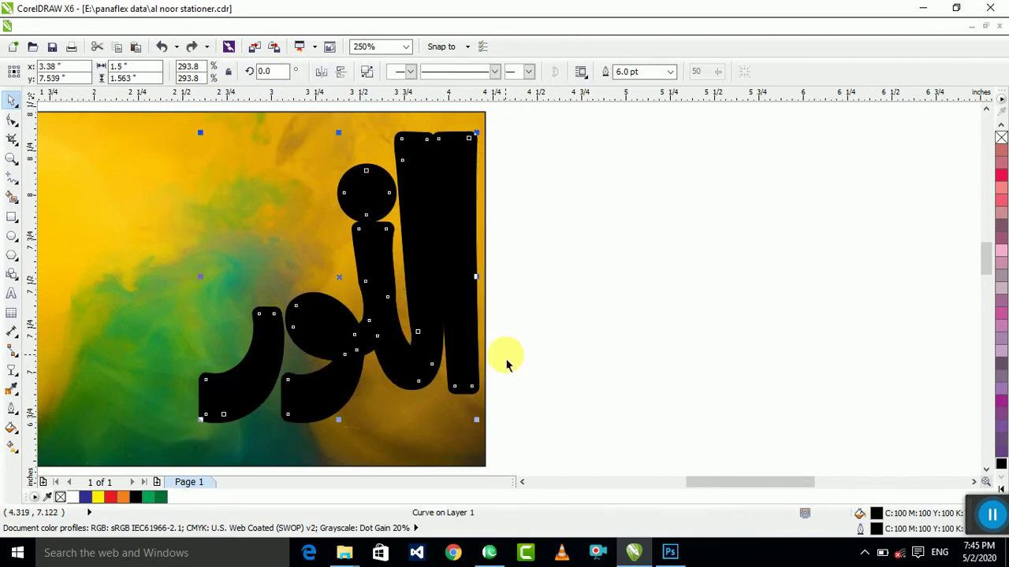
Step: Give the top copy of the النور lettering a blue C100 M100 fill and a white outline
click(1001, 493)
click(956, 277)
right_click(957, 252)
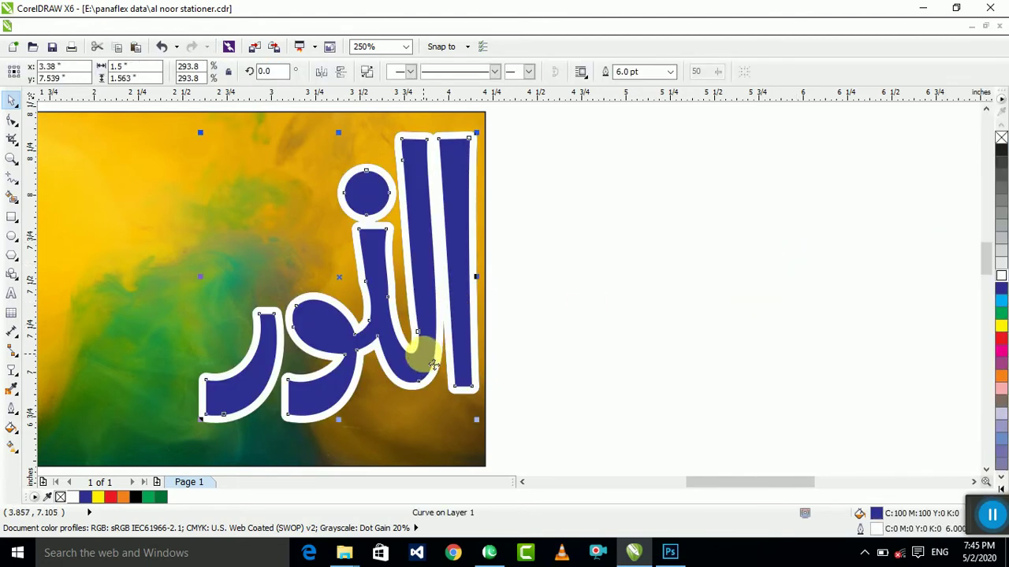
Step: Reduce the width of the white outline slightly, leaving a thin rim of the black copy around it
key(F12)
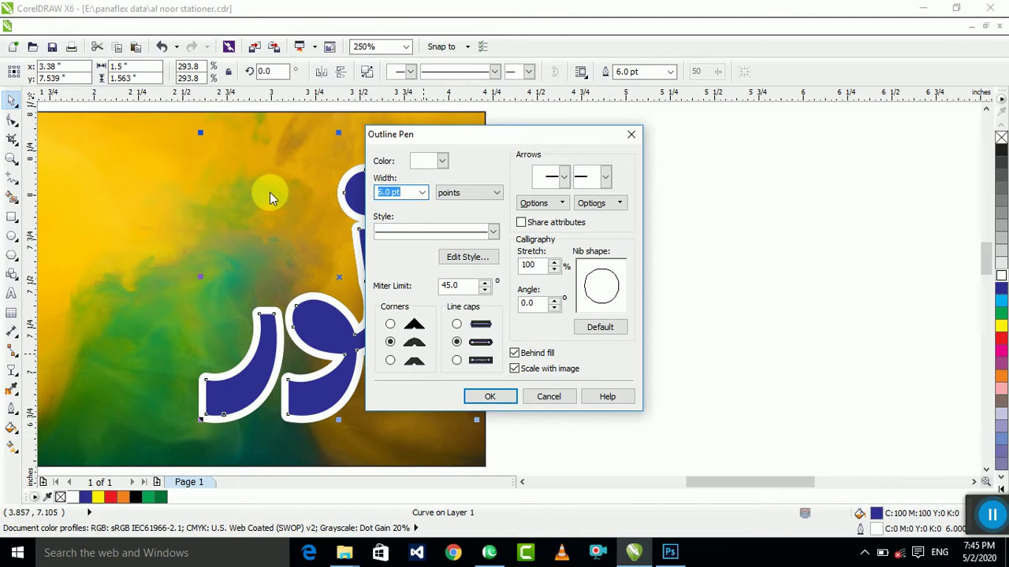
key(Return)
click(541, 281)
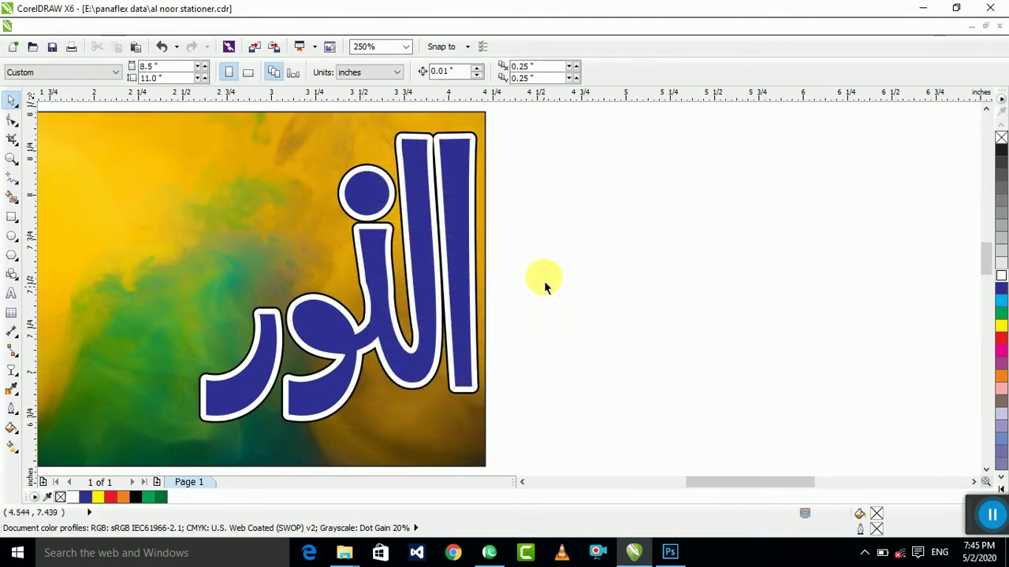
Step: Compare the new النور lettering with the lettering and text layout on the original banner
scroll(575, 247, down, 4)
scroll(589, 189, up, 5)
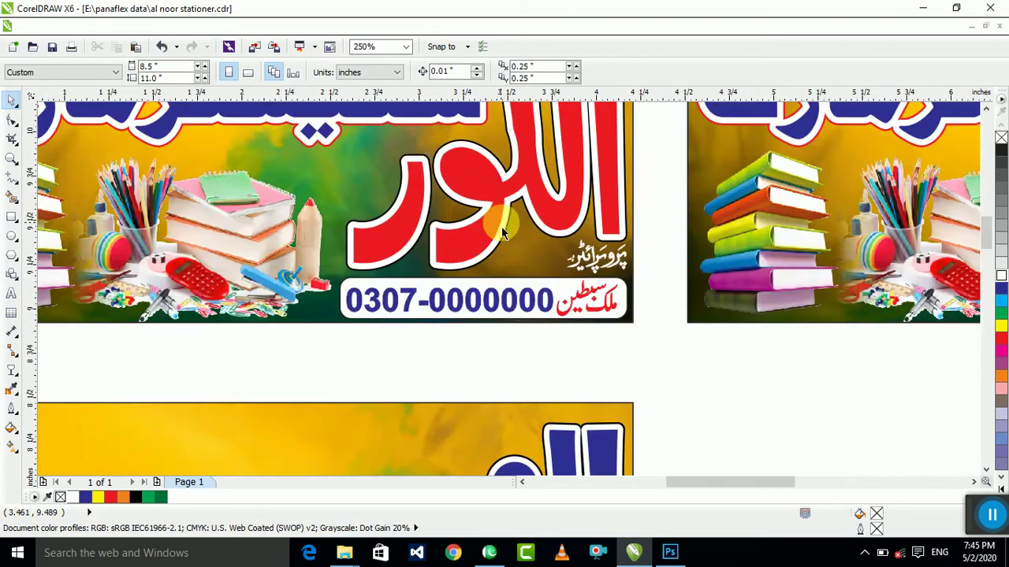
scroll(591, 299, up, 1)
click(591, 317)
scroll(670, 374, down, 3)
click(671, 378)
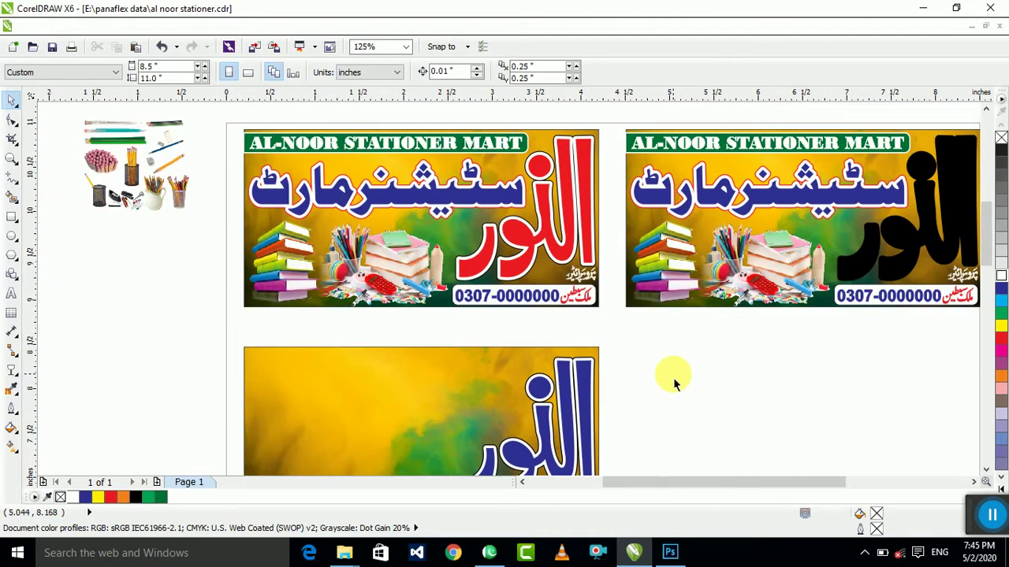
scroll(688, 357, down, 2)
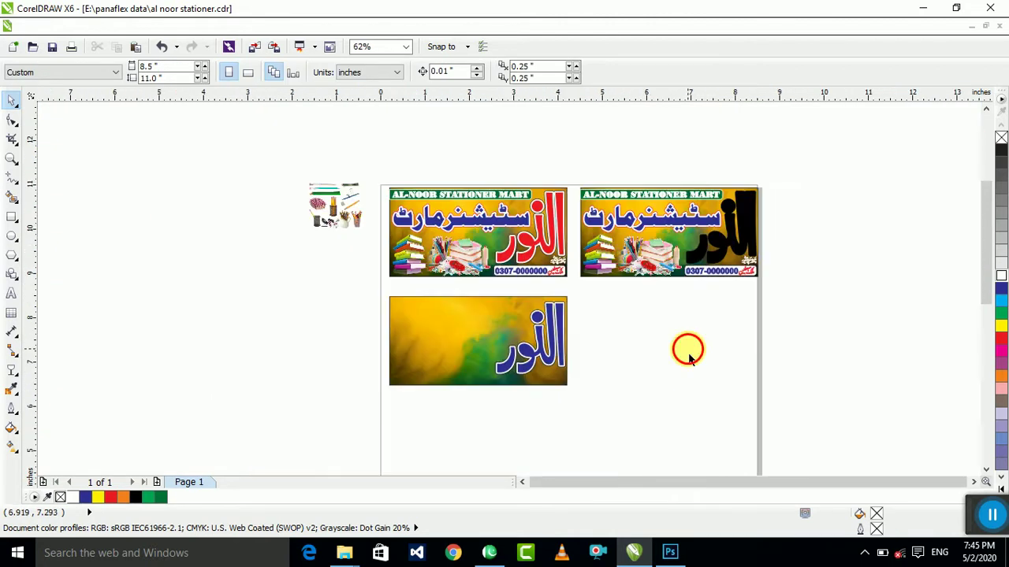
Step: Switch to Urdu InPage and replace the existing text with سٹیشنر مارٹ
click(598, 555)
click(11, 117)
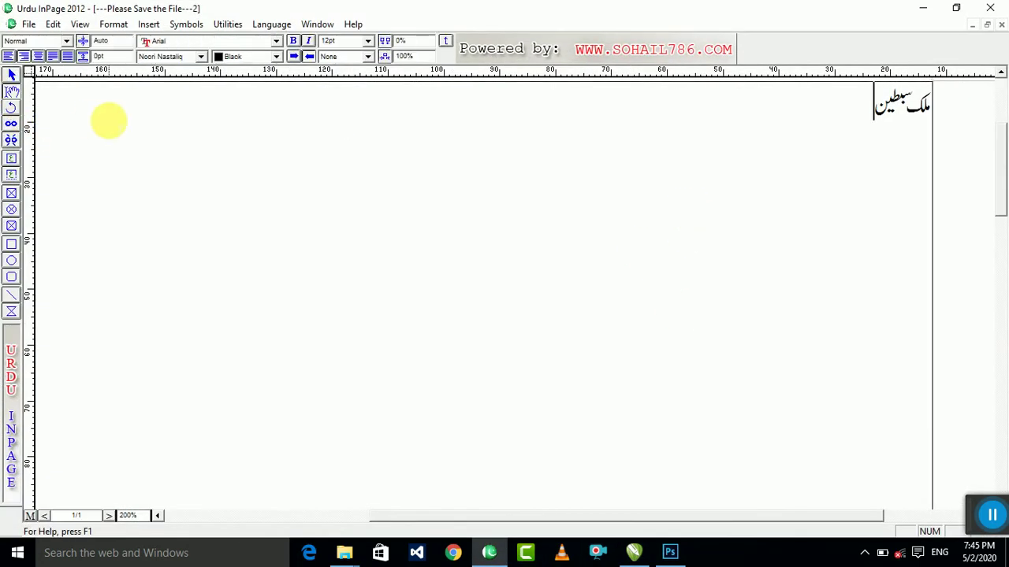
key(ctrl+a)
text(ں)
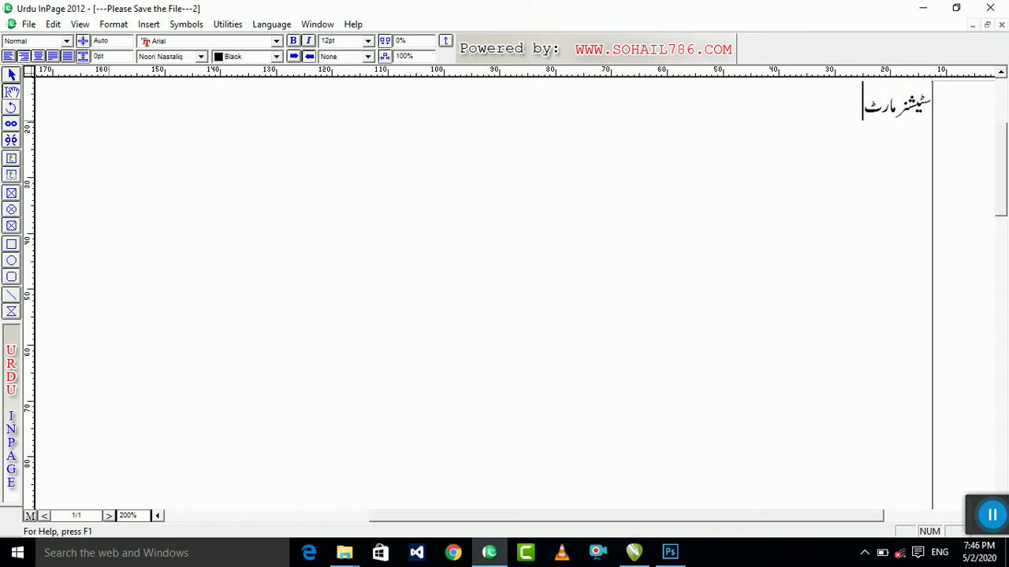
Step: Set the font of the whole سٹیشنر مارٹ text to Bombay Black
key(ctrl+a)
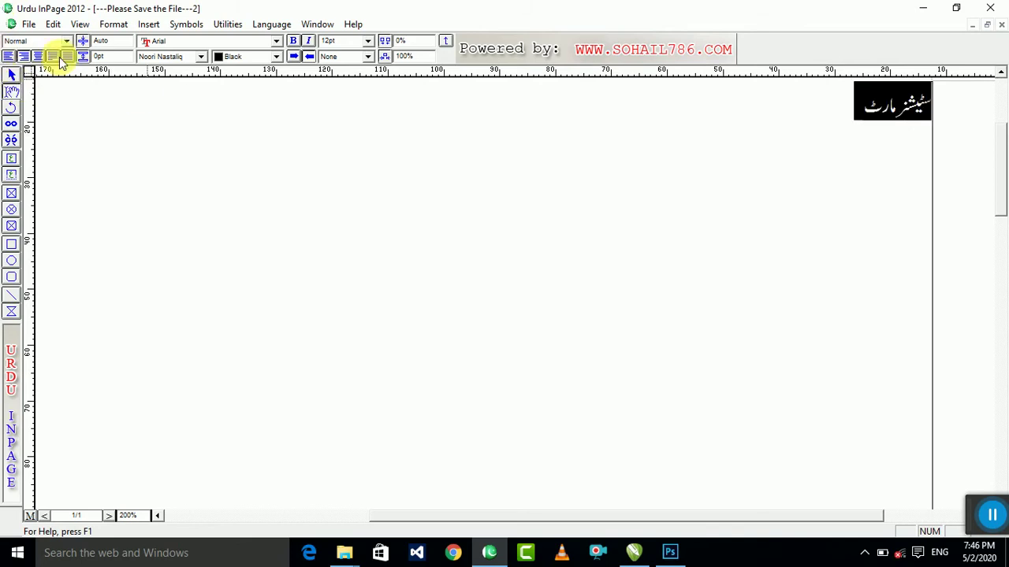
click(174, 55)
key(b)
click(177, 54)
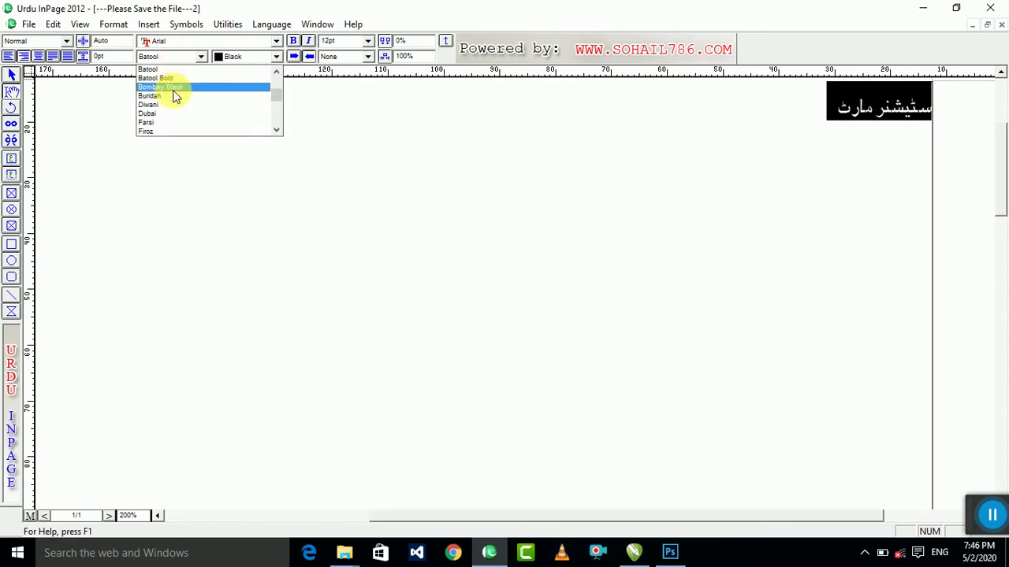
click(172, 87)
Step: Copy the سٹیشنر مارٹ text from InPage and paste it into the CorelDRAW banner document
click(13, 77)
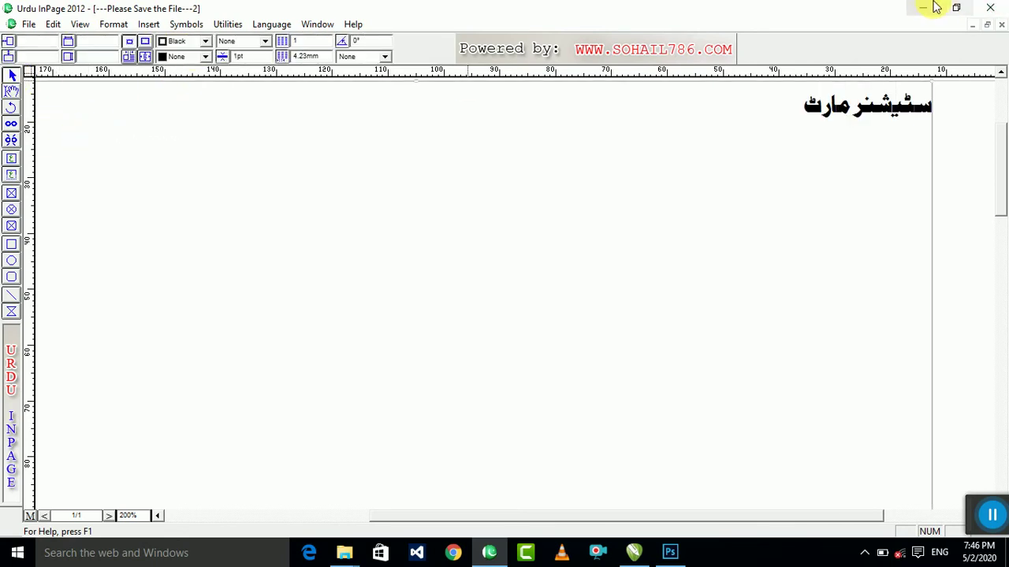
click(934, 7)
key(ctrl+v)
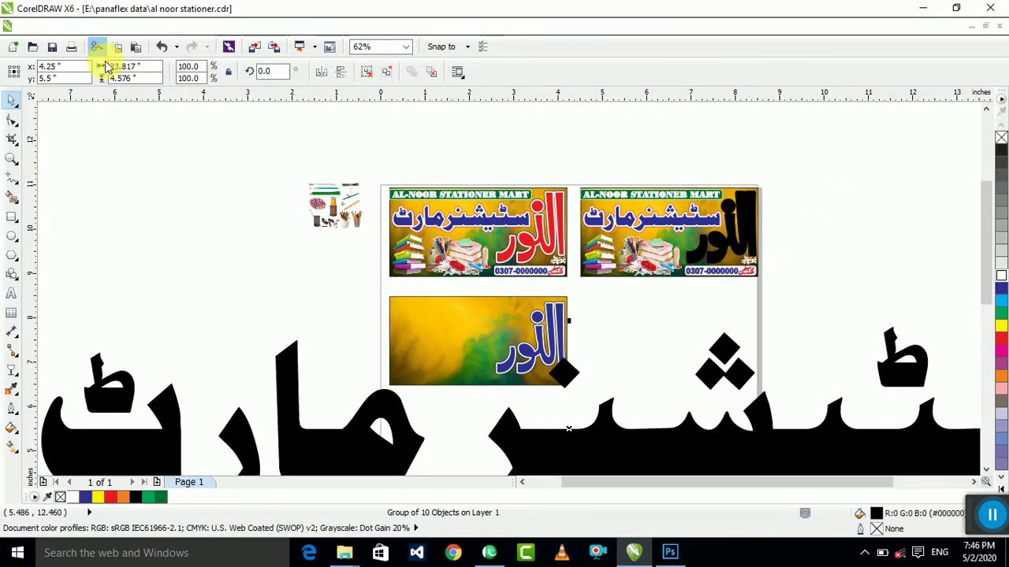
Step: Scale the pasted سٹیشنر مارٹ lettering to 5% and move it to the empty area beside the new background
drag(770, 446, 674, 374)
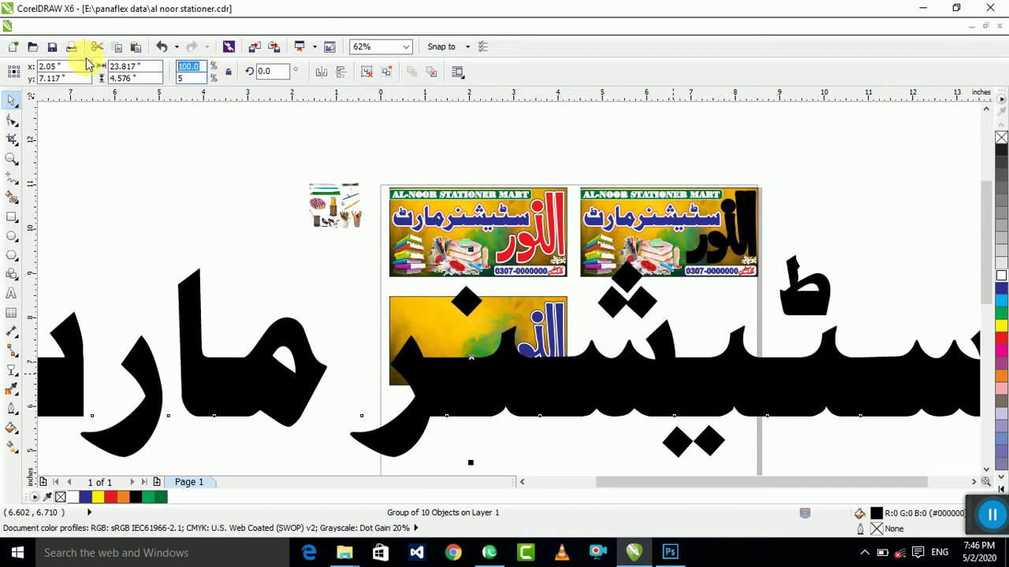
text(5)
key(Return)
click(788, 347)
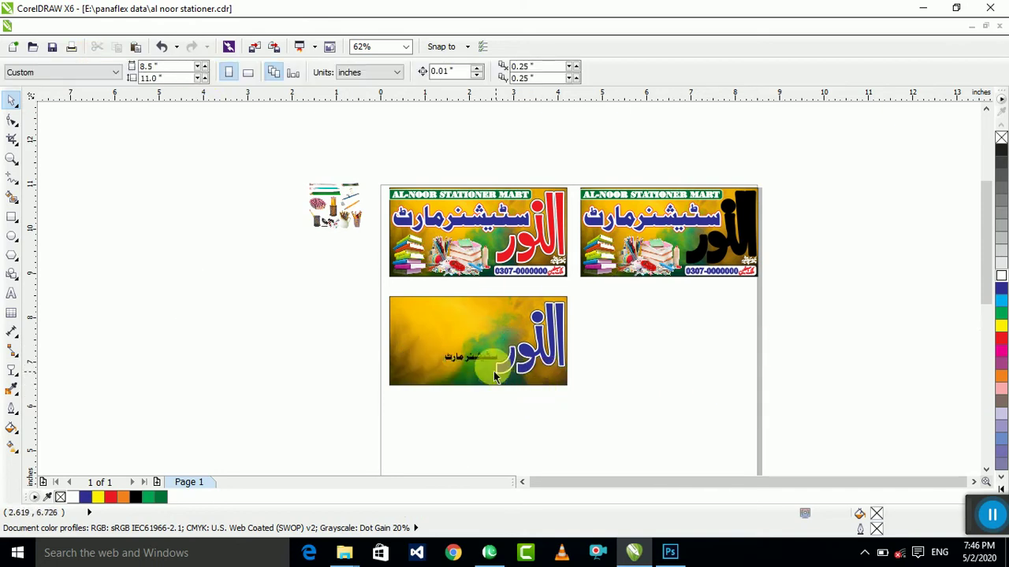
scroll(493, 367, up, 1)
drag(479, 348, 808, 351)
Step: Examine the letter shapes and the gap between the two words of the سٹیشنر مارٹ lettering
scroll(836, 331, up, 4)
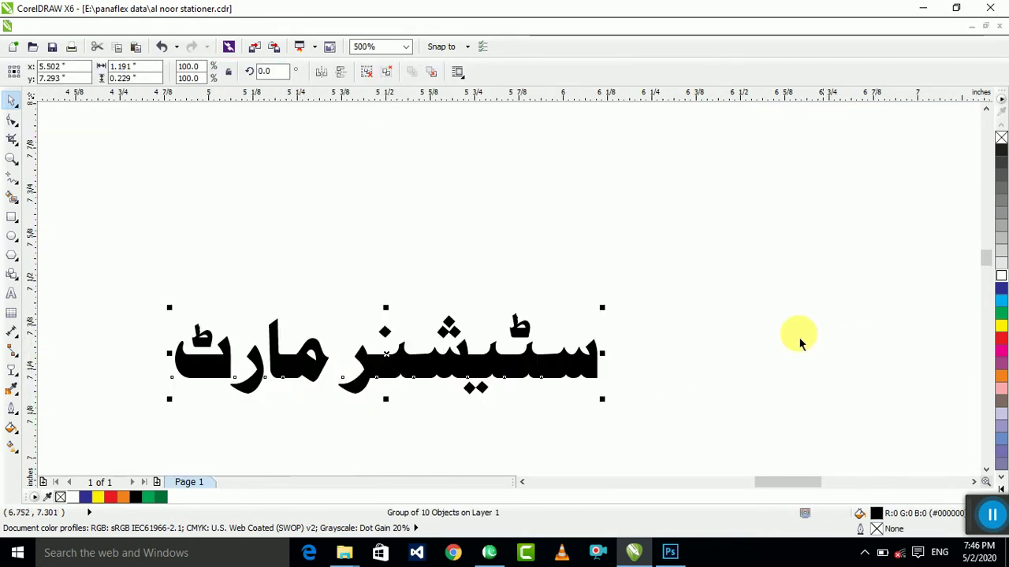
scroll(669, 293, down, 3)
scroll(617, 288, up, 1)
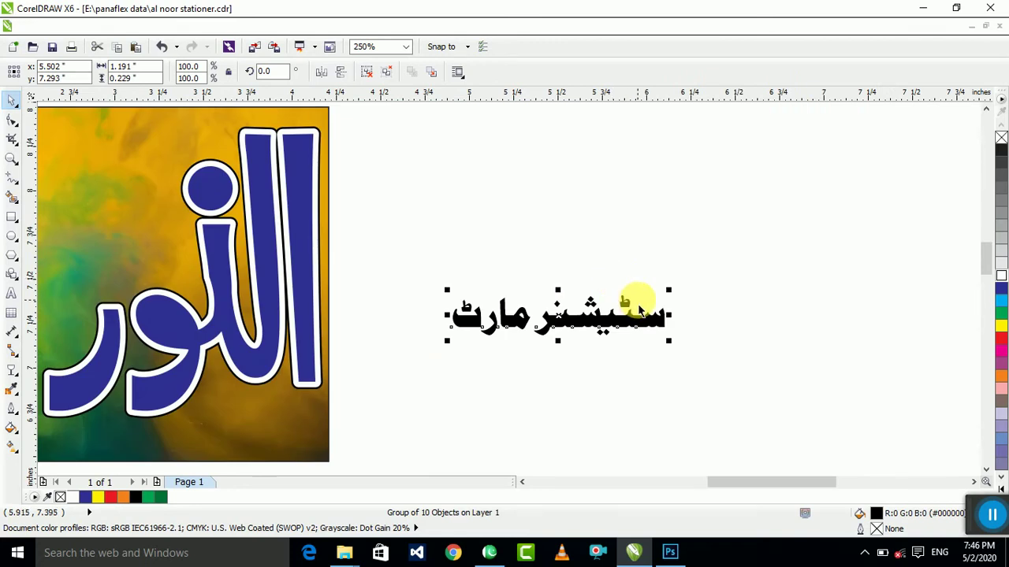
scroll(599, 331, up, 2)
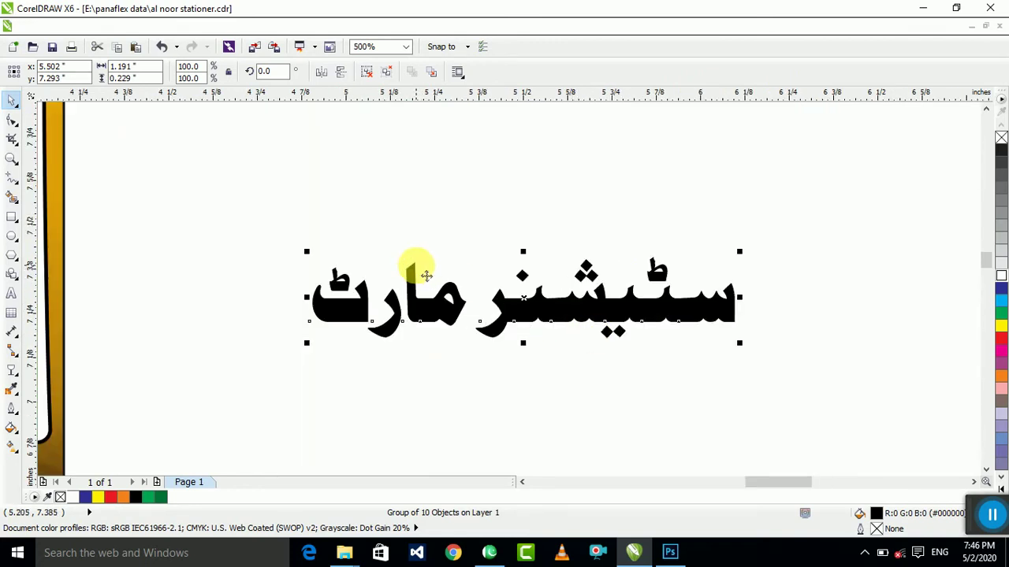
scroll(426, 276, up, 2)
scroll(417, 271, down, 5)
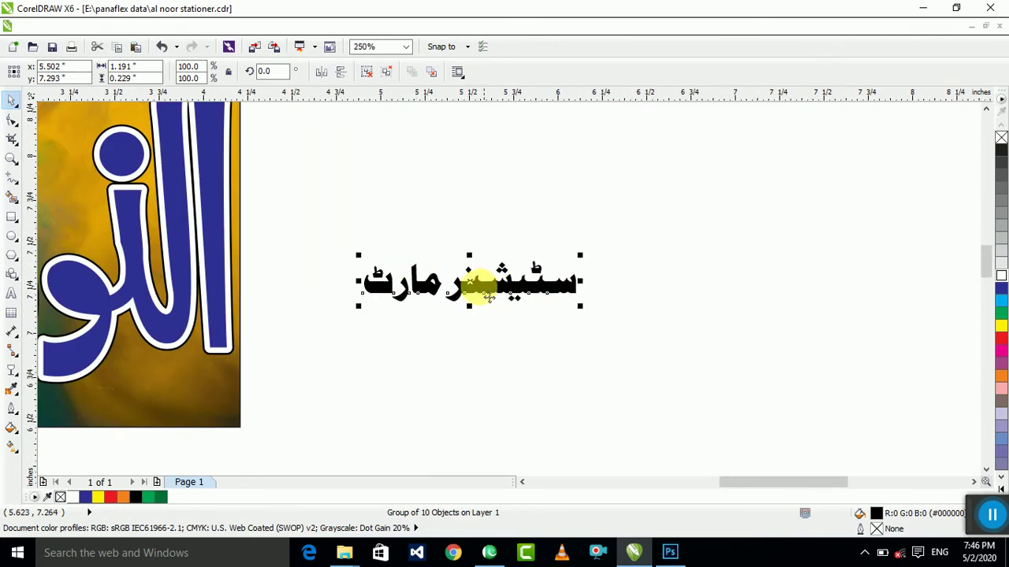
scroll(480, 286, up, 5)
scroll(410, 272, down, 2)
scroll(380, 258, up, 2)
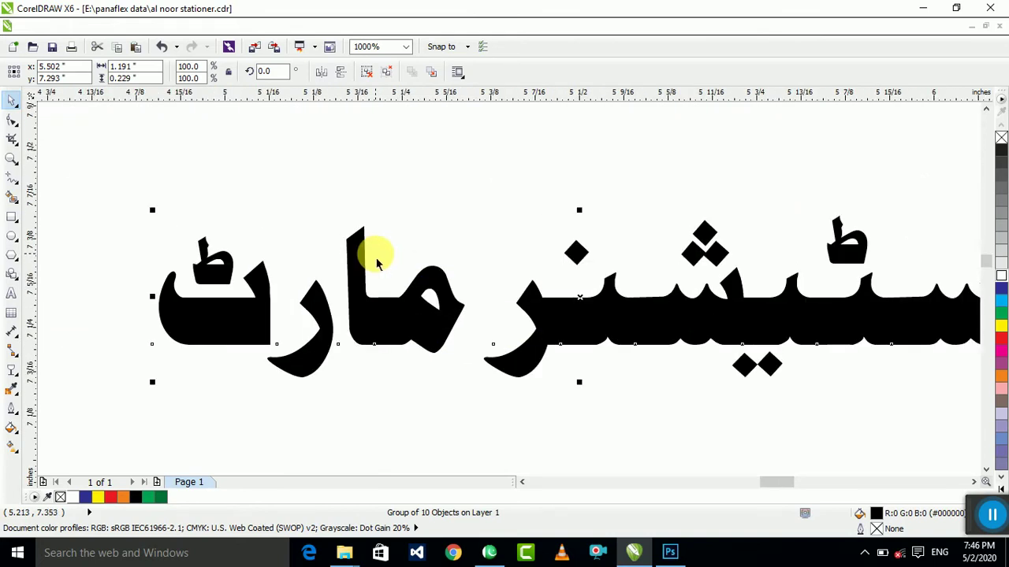
scroll(377, 264, down, 2)
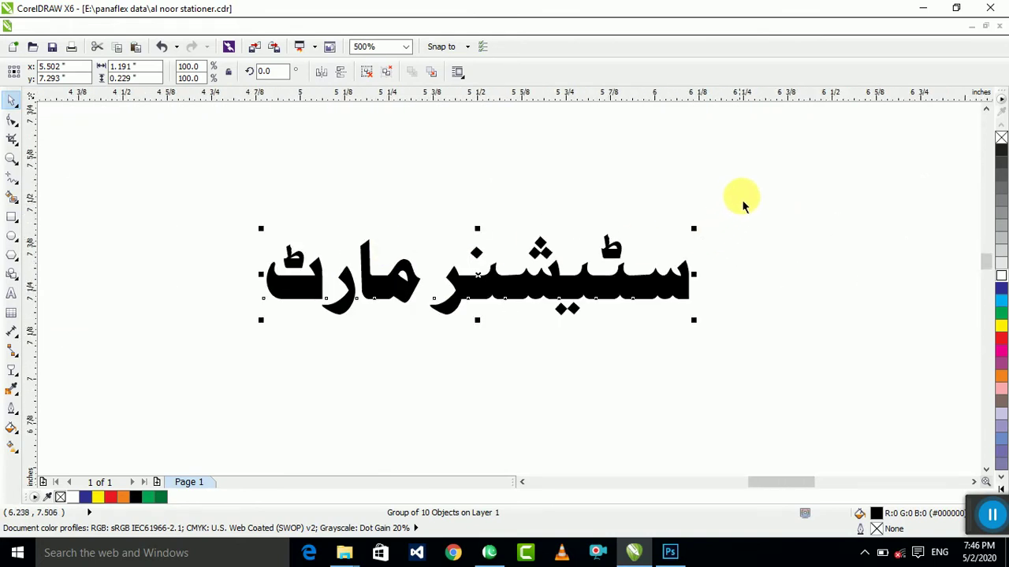
Step: Ungroup the سٹیشنر مارٹ lettering and move the word سٹیشنر close against مارٹ
key(ctrl+u)
drag(751, 185, 413, 365)
scroll(438, 299, up, 2)
drag(545, 285, 416, 304)
Step: Tighten the spacing between the letters of the word مارٹ
scroll(416, 304, down, 6)
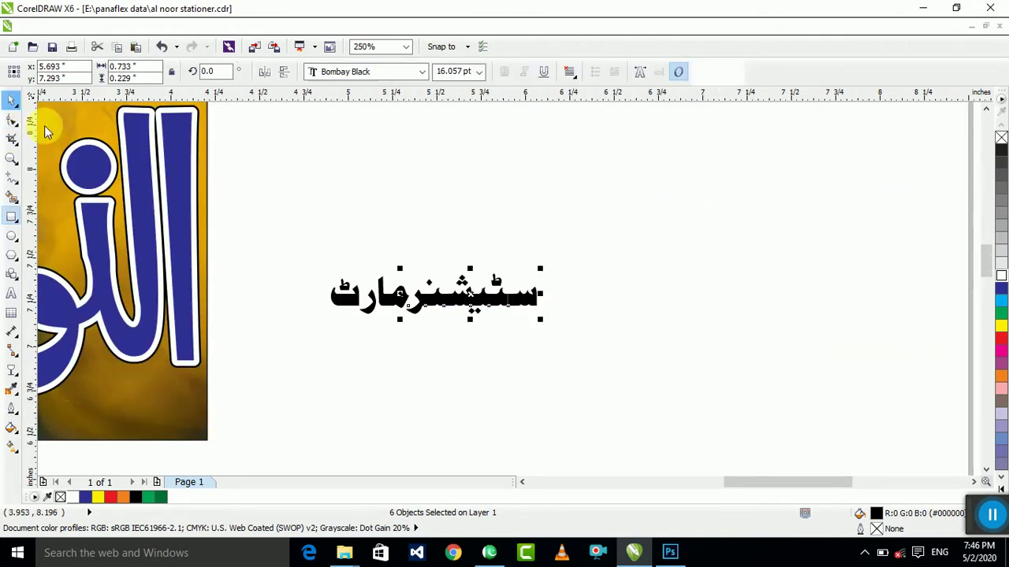
scroll(270, 266, up, 2)
drag(210, 185, 429, 323)
scroll(420, 248, up, 2)
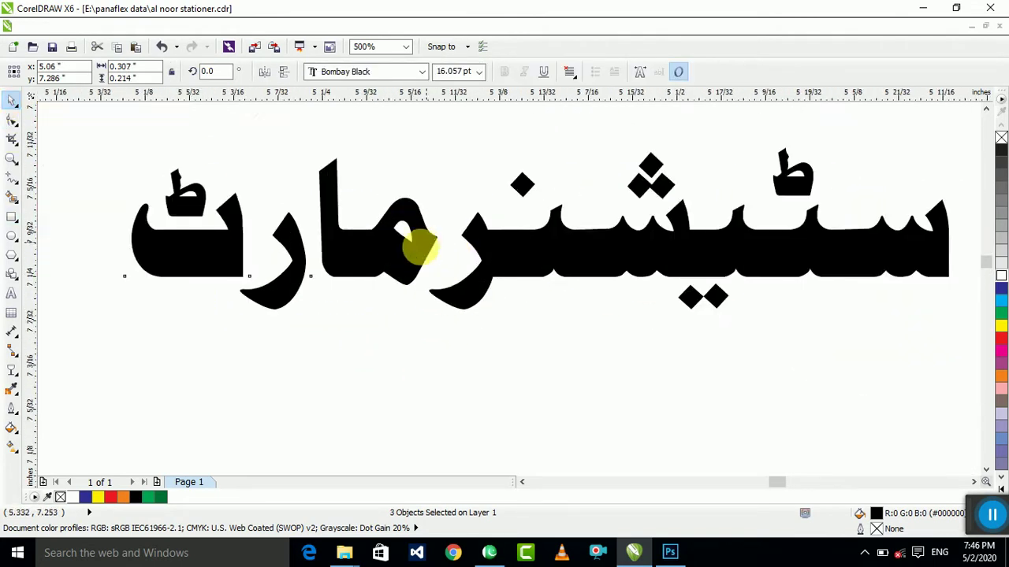
scroll(420, 248, down, 2)
drag(495, 169, 416, 365)
scroll(449, 361, up, 6)
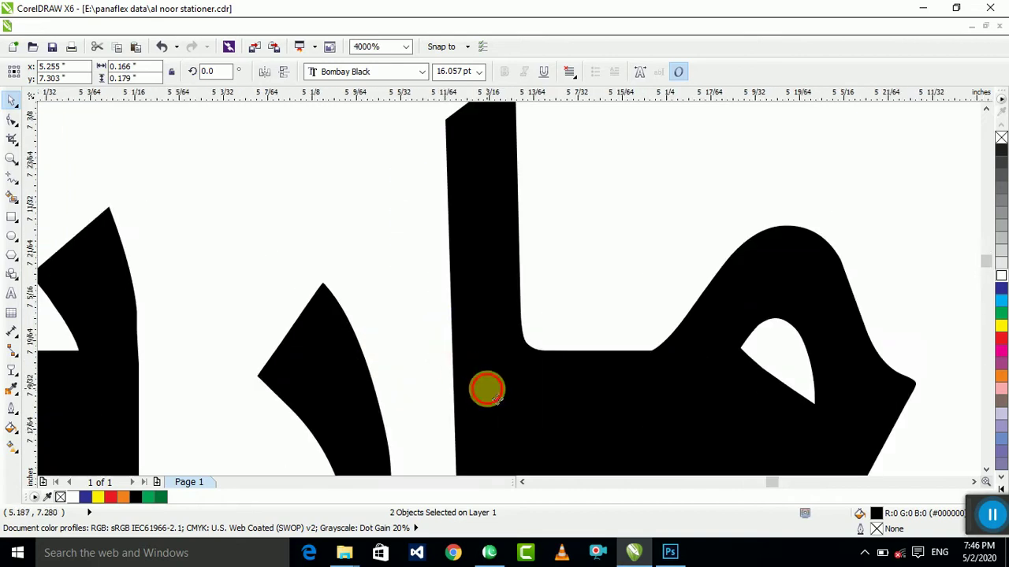
scroll(417, 326, down, 7)
drag(328, 247, 513, 383)
scroll(488, 384, up, 1)
scroll(489, 383, up, 1)
scroll(514, 383, down, 3)
Step: Convert all the سٹیشنر مارٹ letters to curves and weld them into a single shape
drag(699, 285, 343, 427)
key(ctrl+q)
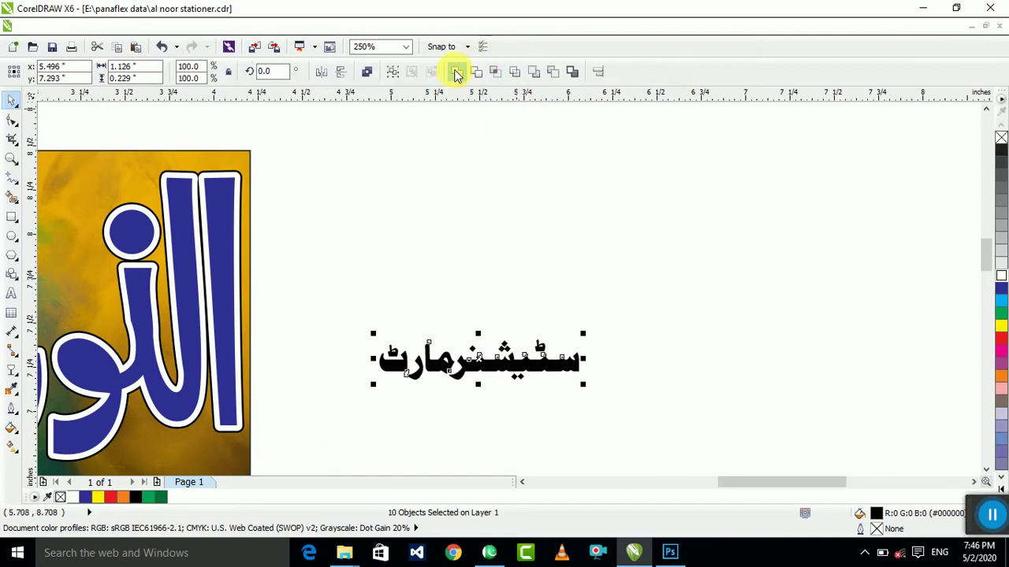
click(455, 71)
Step: Move the welded سٹیشنر مارٹ lettering onto the new background beside النور and enlarge it to about 2.925 inches wide
scroll(737, 260, down, 4)
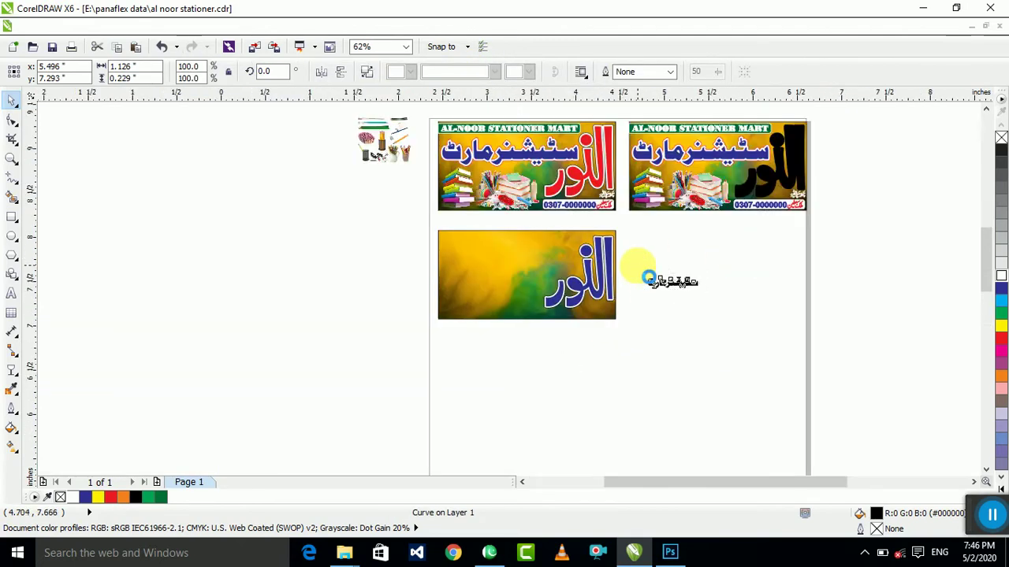
scroll(648, 278, up, 3)
drag(755, 292, 514, 252)
drag(404, 251, 249, 323)
scroll(453, 260, up, 2)
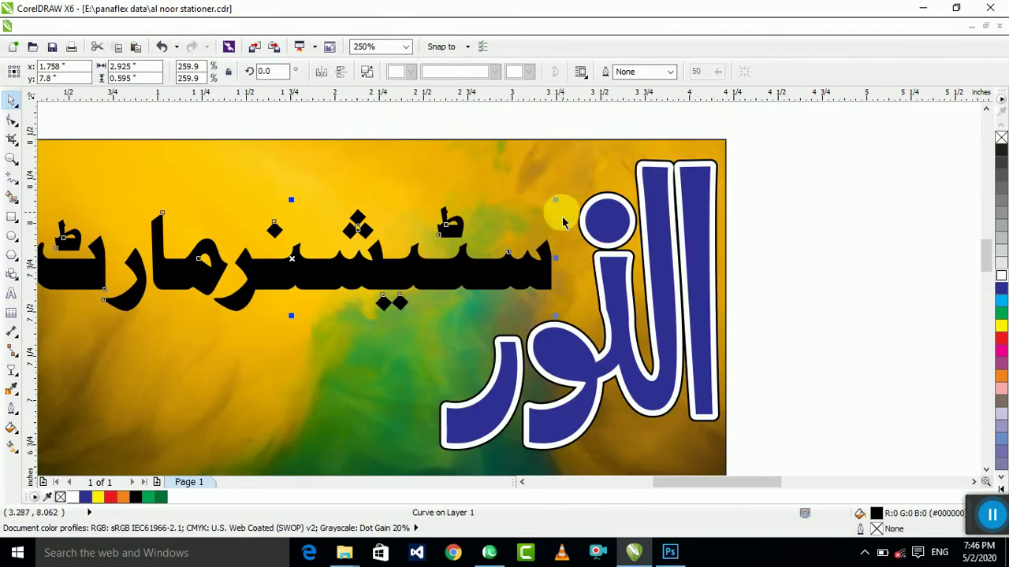
Step: Enlarge the سٹیشنر مارٹ lettering to about 3.029 inches wide and give it a blue fill and outline
drag(558, 201, 577, 181)
scroll(514, 233, down, 1)
click(735, 244)
scroll(716, 239, down, 1)
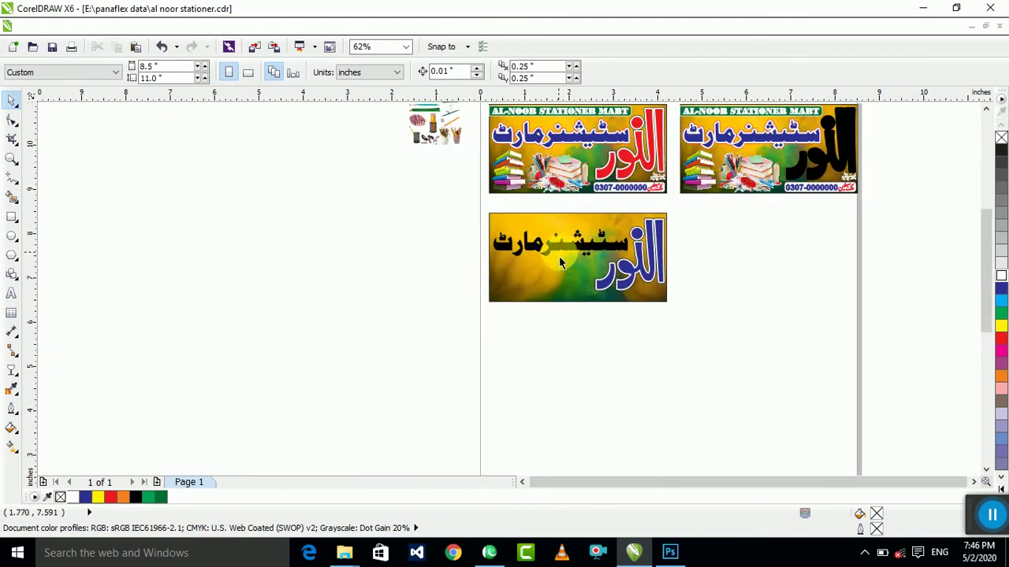
scroll(612, 250, up, 2)
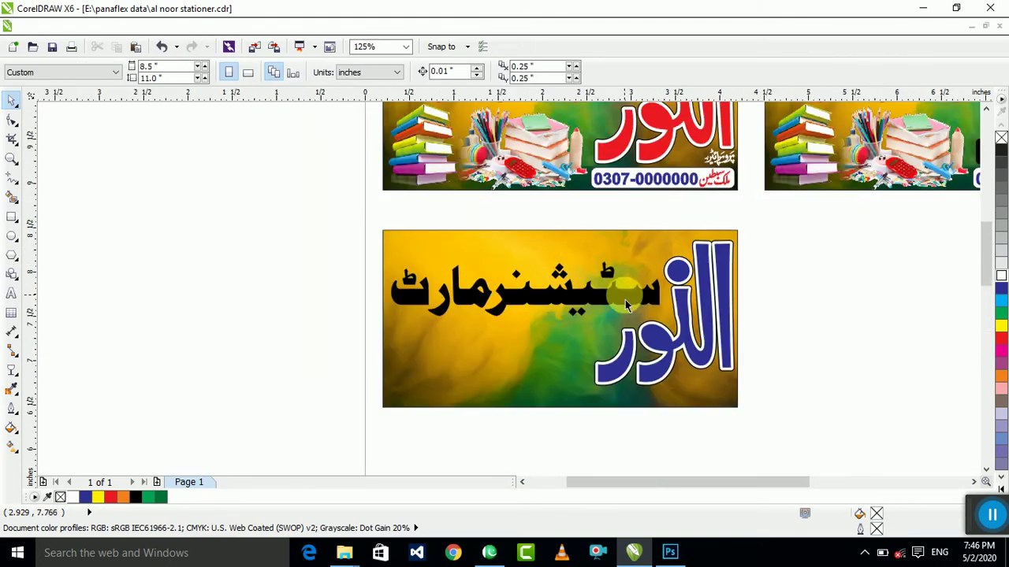
click(1001, 289)
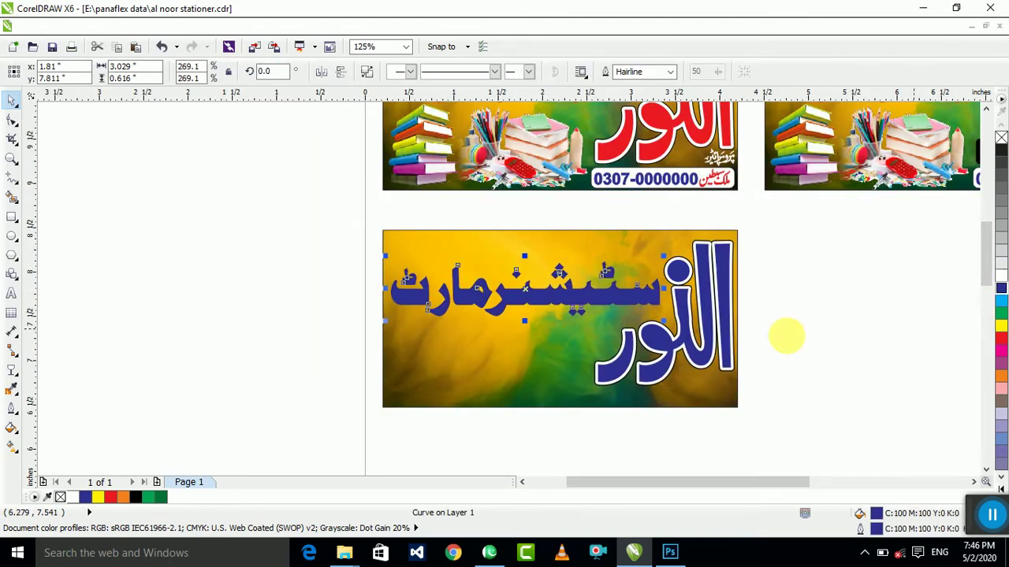
Step: Give the سٹیشنر مارٹ lettering a 7 pt outline with rounded corners, placed behind the fill and scaled with the image
scroll(783, 333, down, 3)
scroll(621, 330, up, 5)
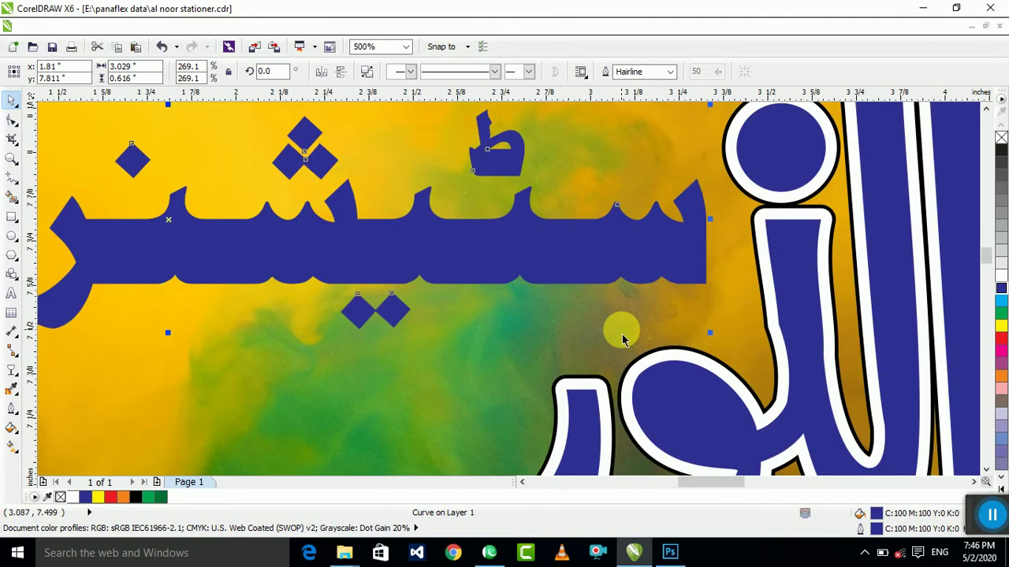
key(F12)
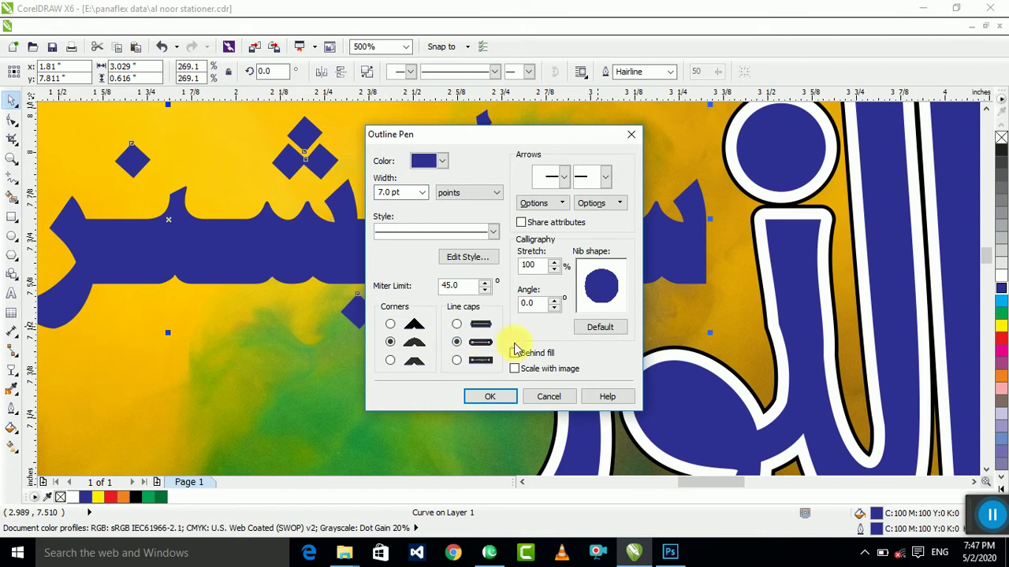
click(499, 398)
scroll(496, 315, down, 3)
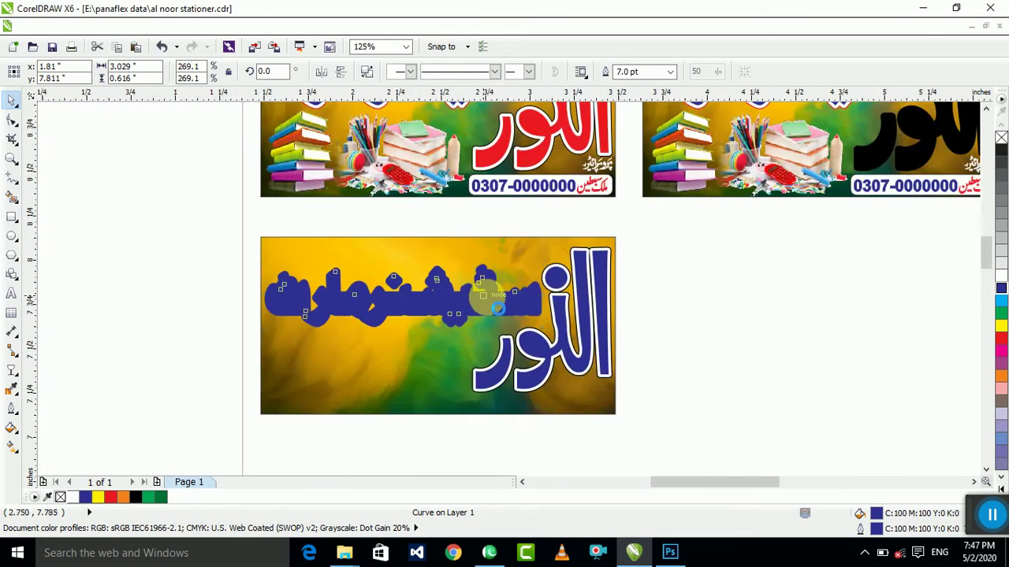
scroll(496, 307, up, 3)
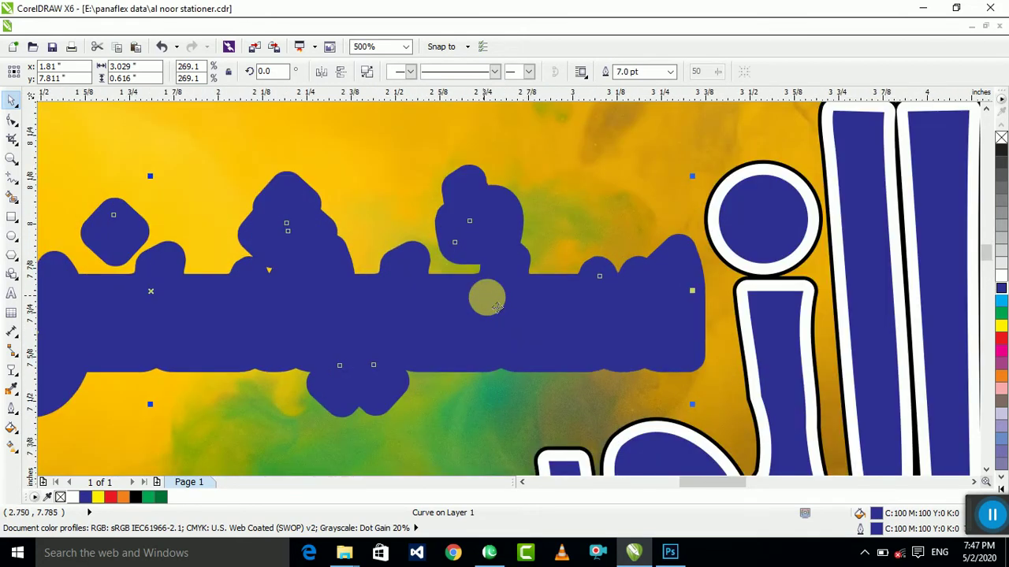
Step: Overlay a copy of the سٹیشنر مارٹ lettering with a 5.9 pt outline, red fill and white outline colour
key(F12)
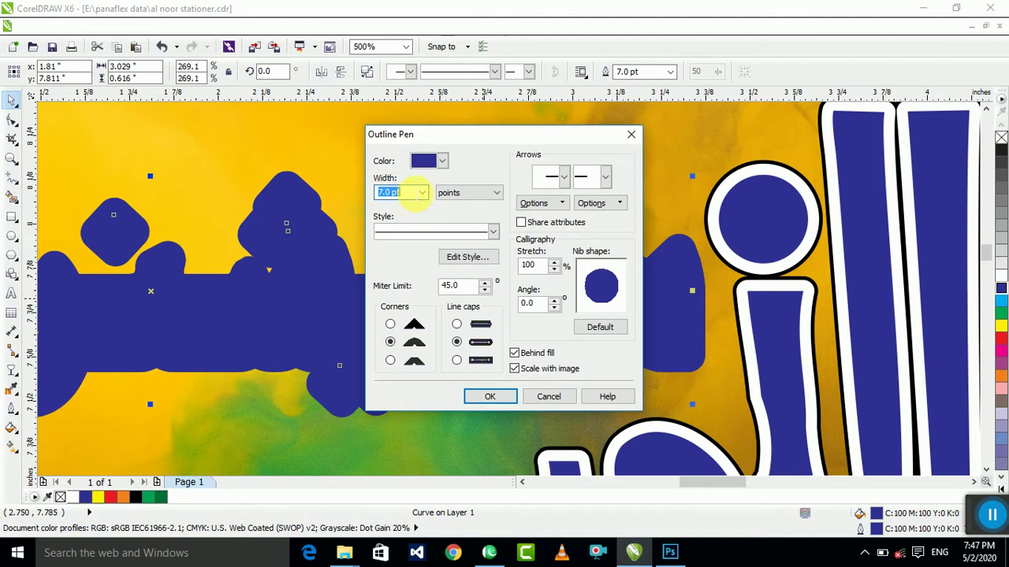
click(487, 396)
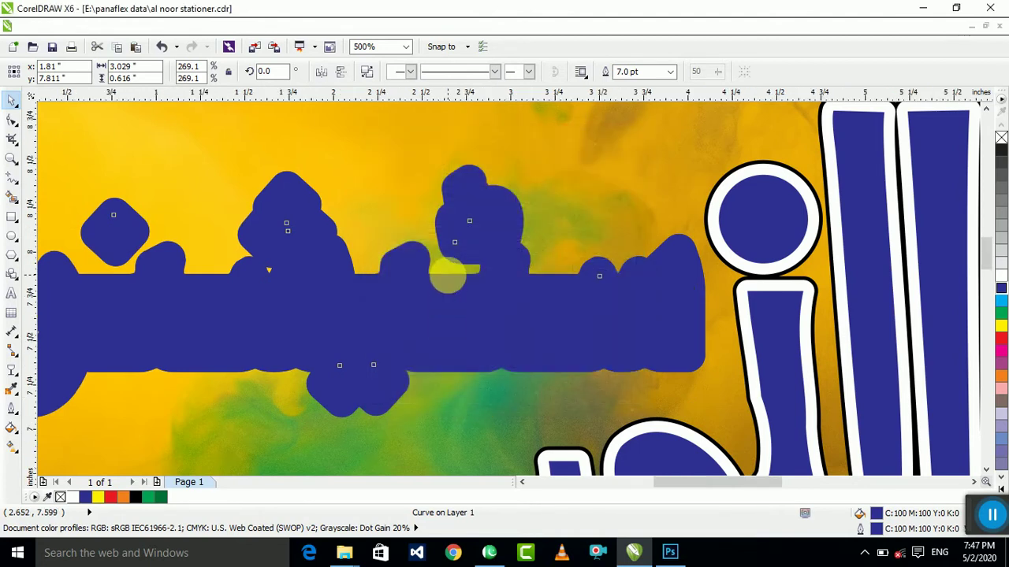
scroll(505, 316, down, 2)
click(999, 339)
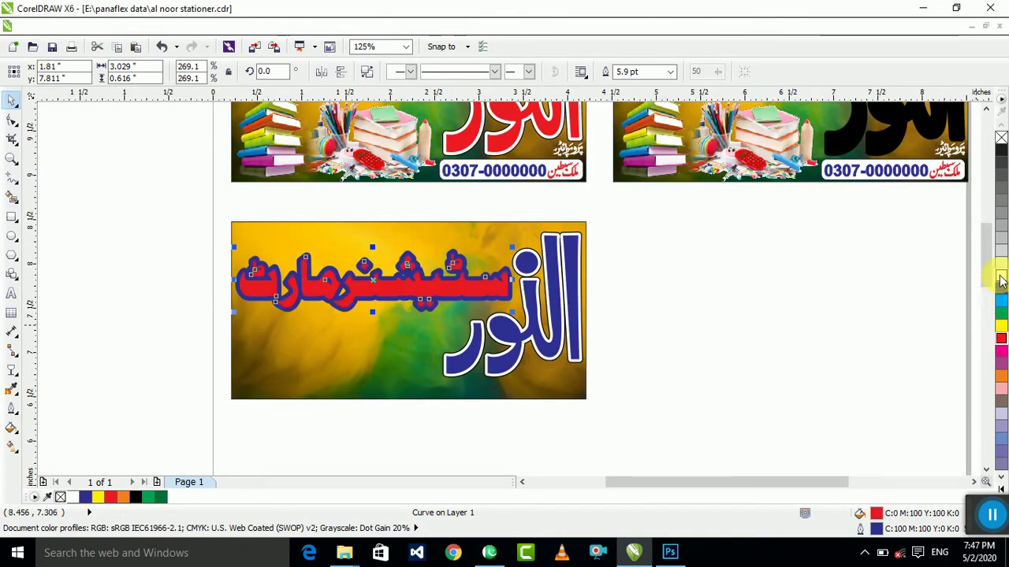
click(864, 295)
scroll(400, 294, up, 5)
scroll(399, 293, down, 5)
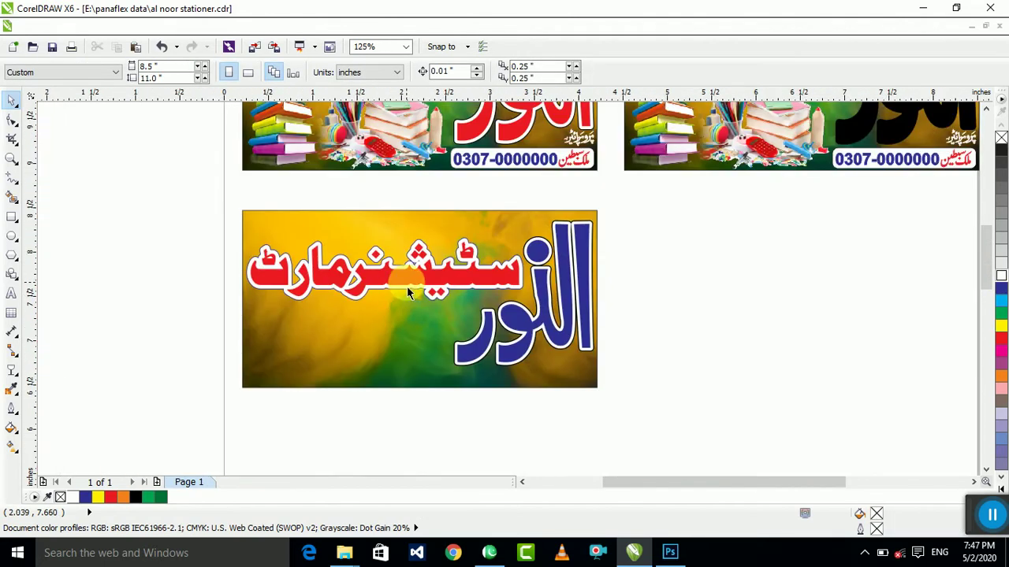
Step: Select both layers of the سٹیشنر مارٹ lettering and nudge them down 0.02 inches
drag(184, 227, 530, 331)
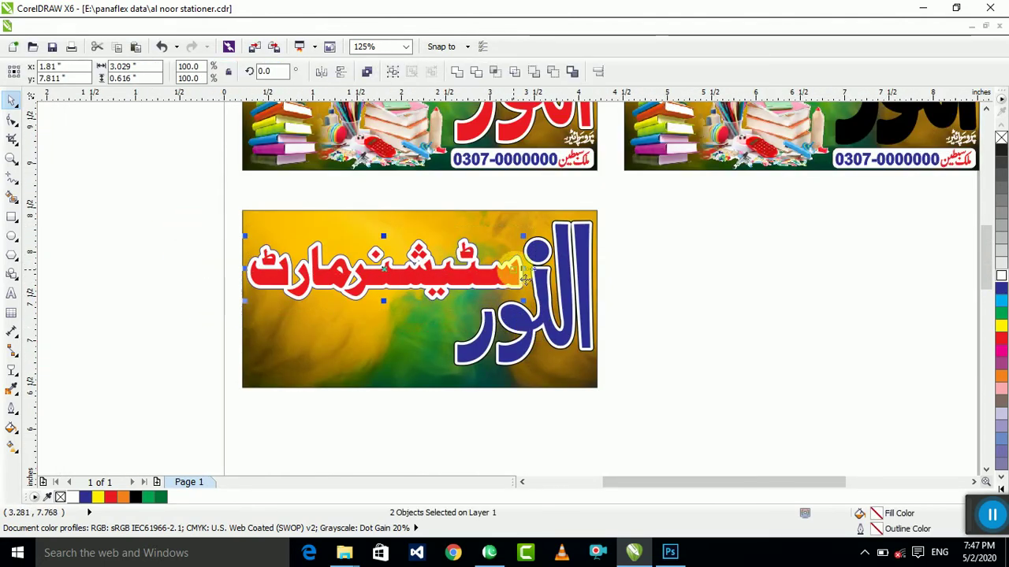
scroll(530, 331, up, 4)
scroll(563, 246, down, 4)
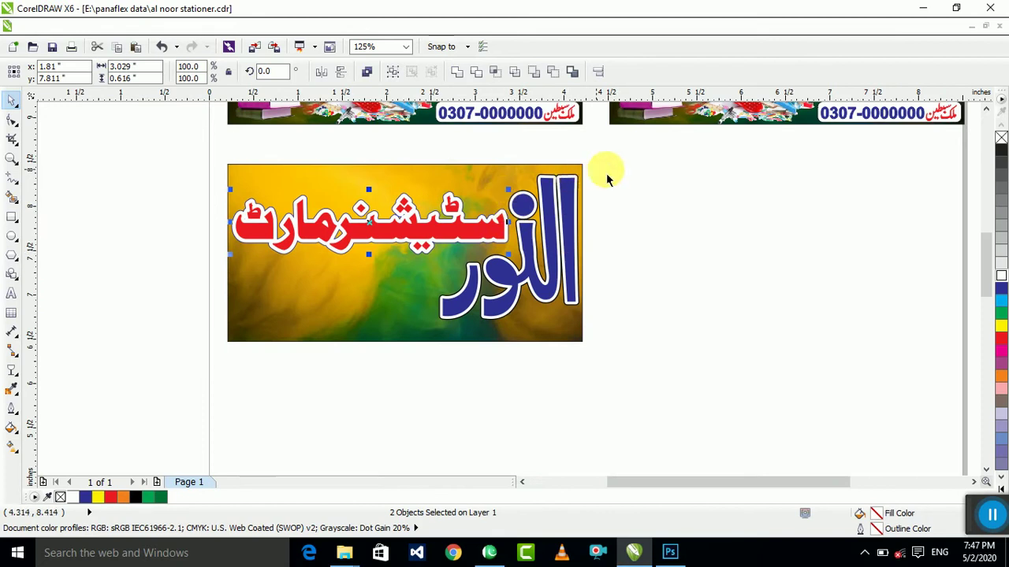
drag(671, 147, 122, 402)
scroll(308, 210, up, 4)
scroll(389, 355, down, 2)
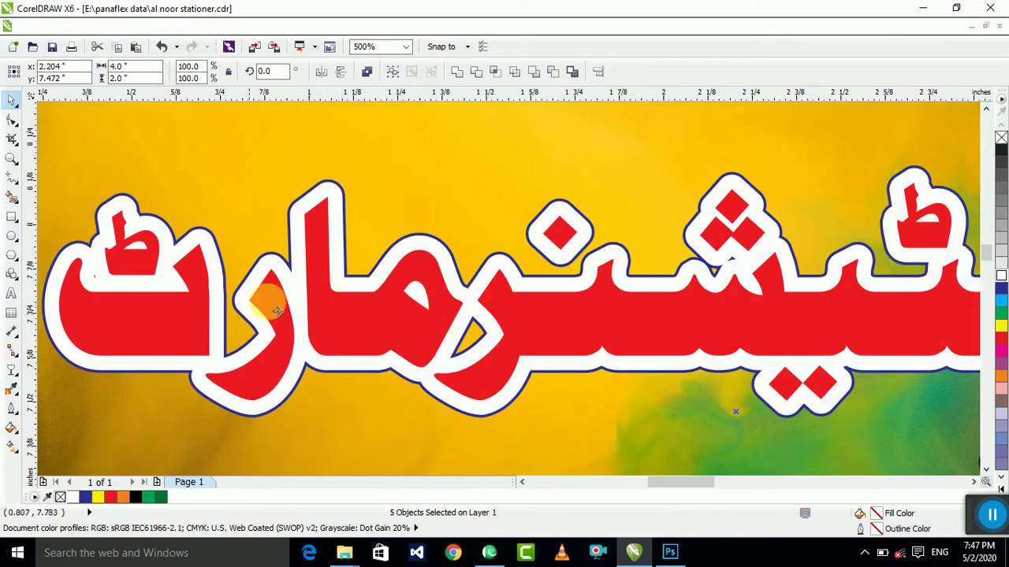
drag(521, 335, 779, 366)
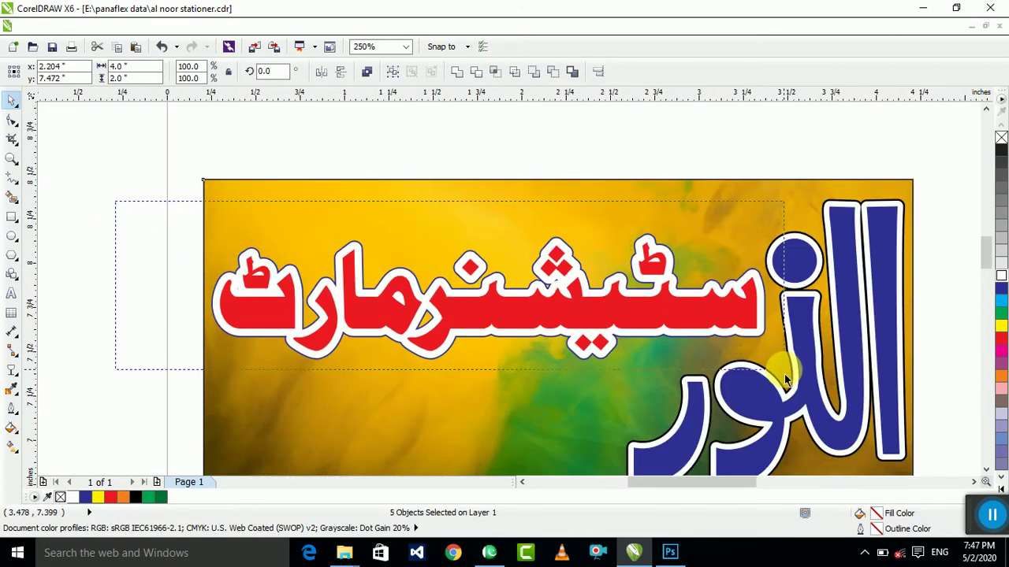
key(Down)
key(Down)
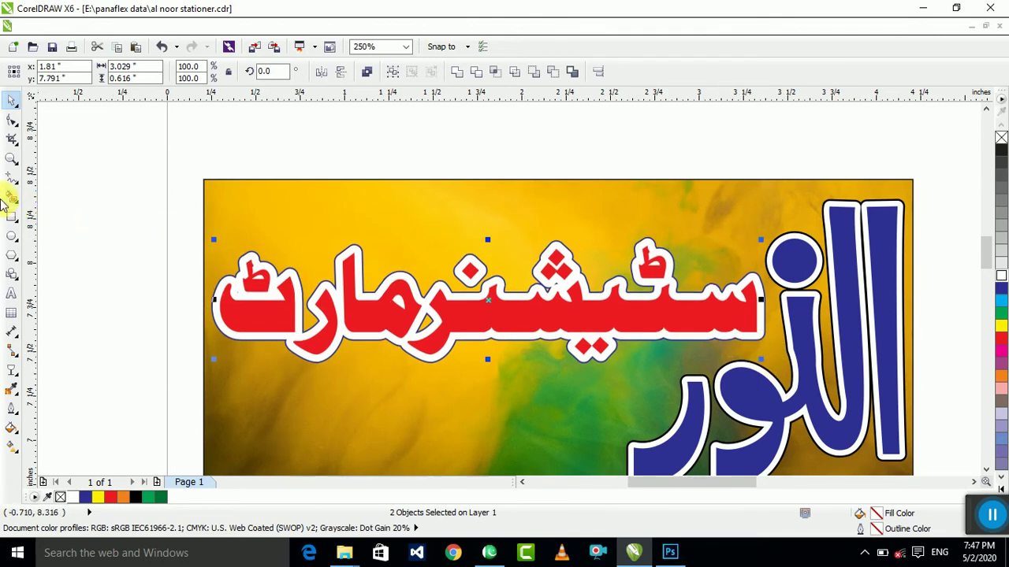
Step: Draw a rectangle about 3.504 by 0.213 inches above سٹیشنر مارٹ, overhanging the background's edge, and outline it in white
click(11, 217)
scroll(186, 256, down, 4)
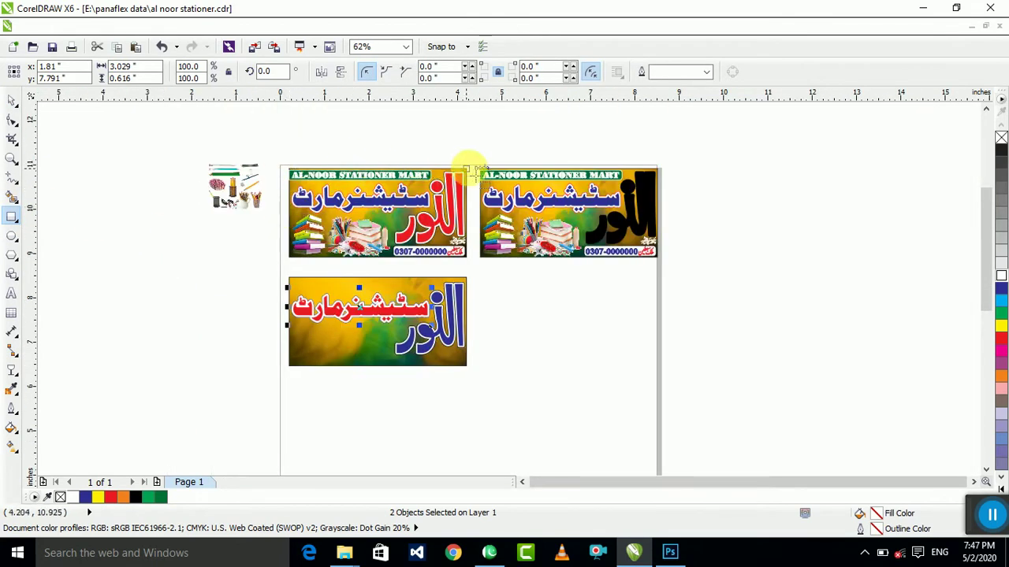
scroll(470, 167, up, 3)
scroll(552, 168, down, 3)
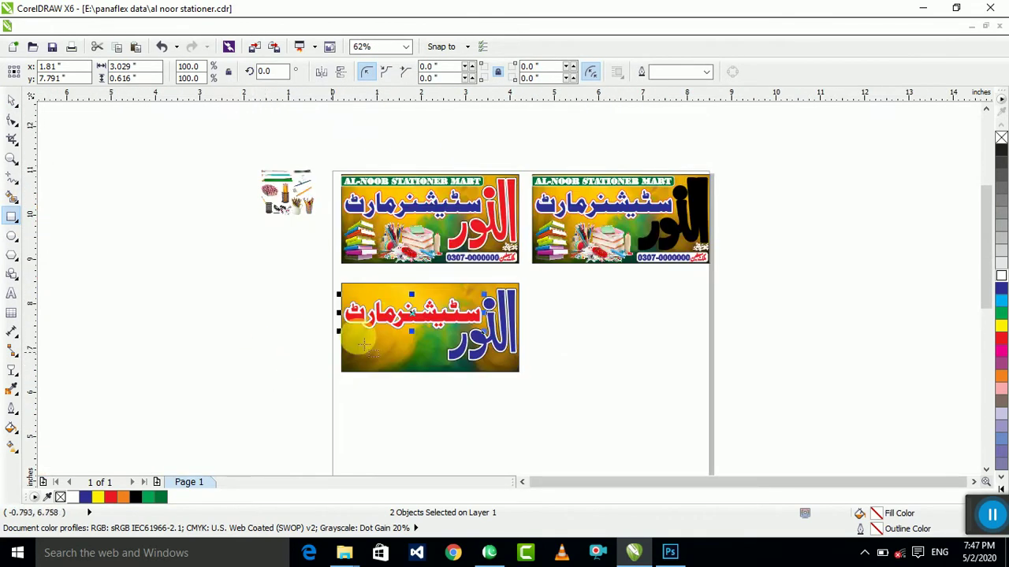
scroll(337, 292, up, 4)
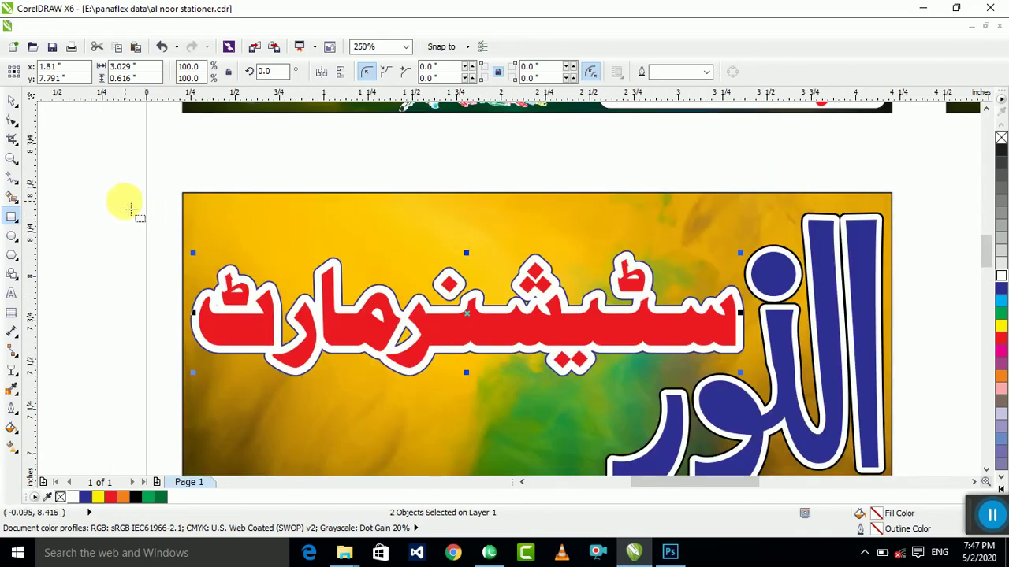
drag(125, 202, 749, 243)
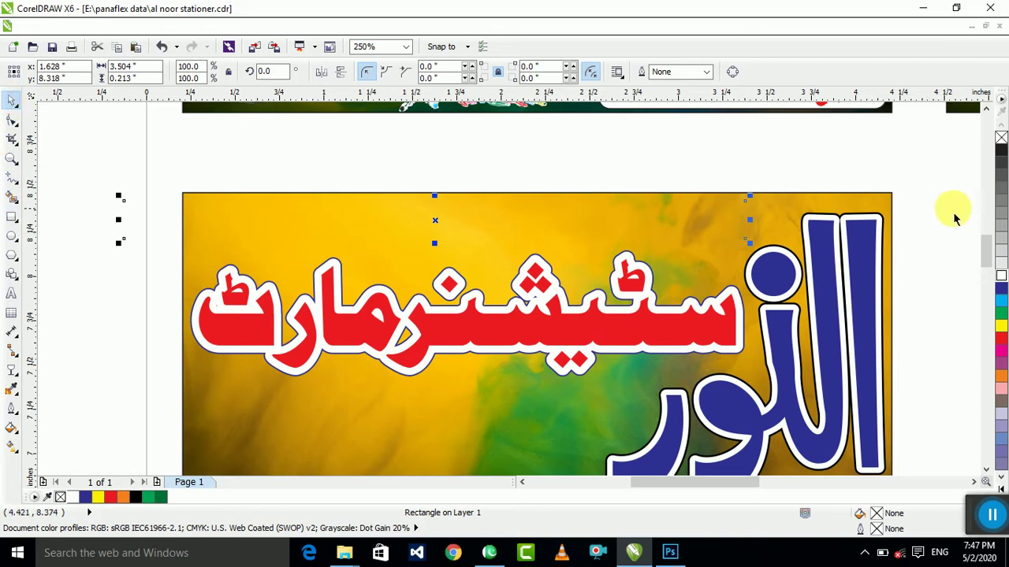
right_click(1000, 284)
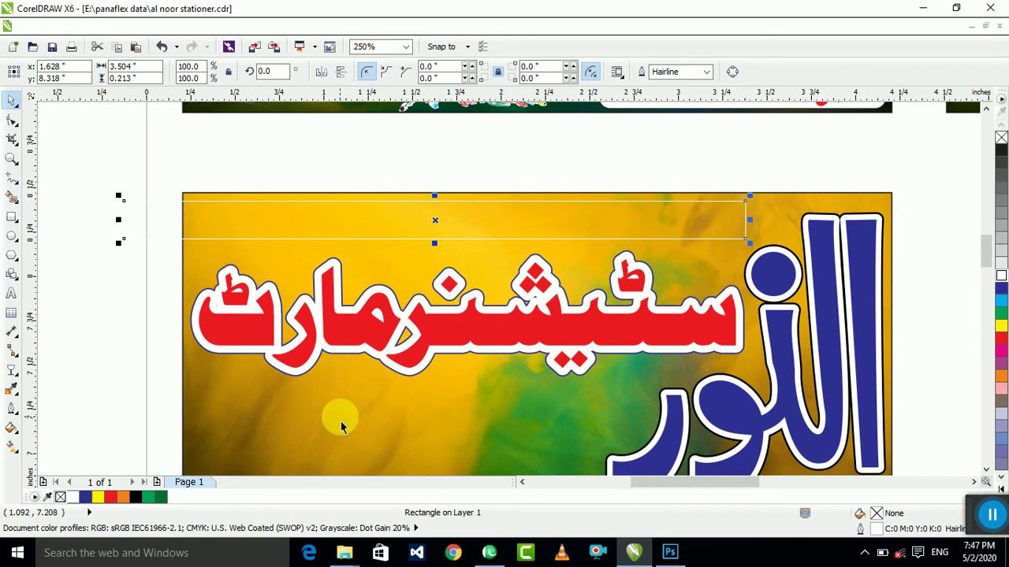
Step: Round the rectangle's corners to a radius of about 0.075 inches and fill it with white
key(F10)
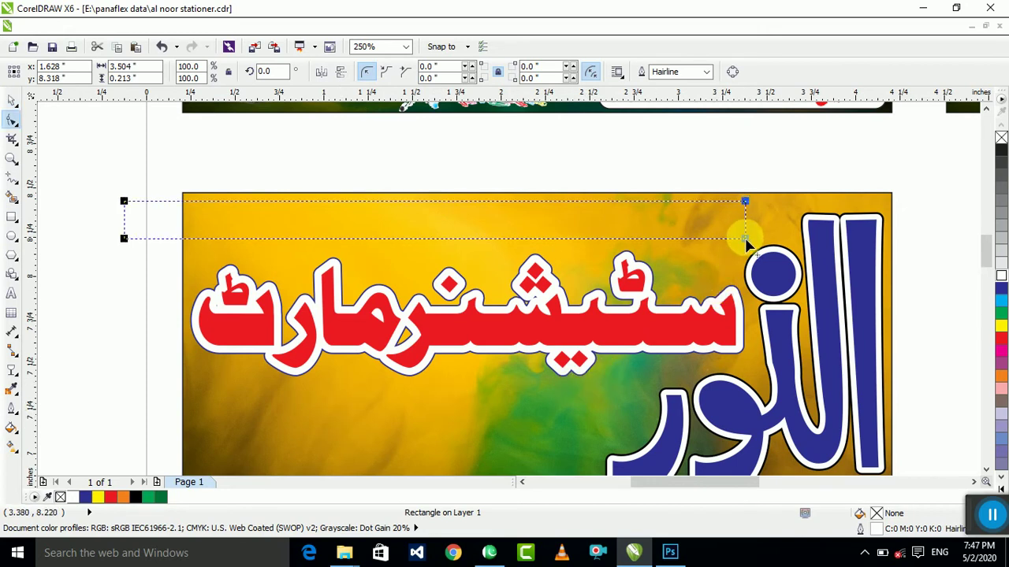
drag(745, 240, 731, 239)
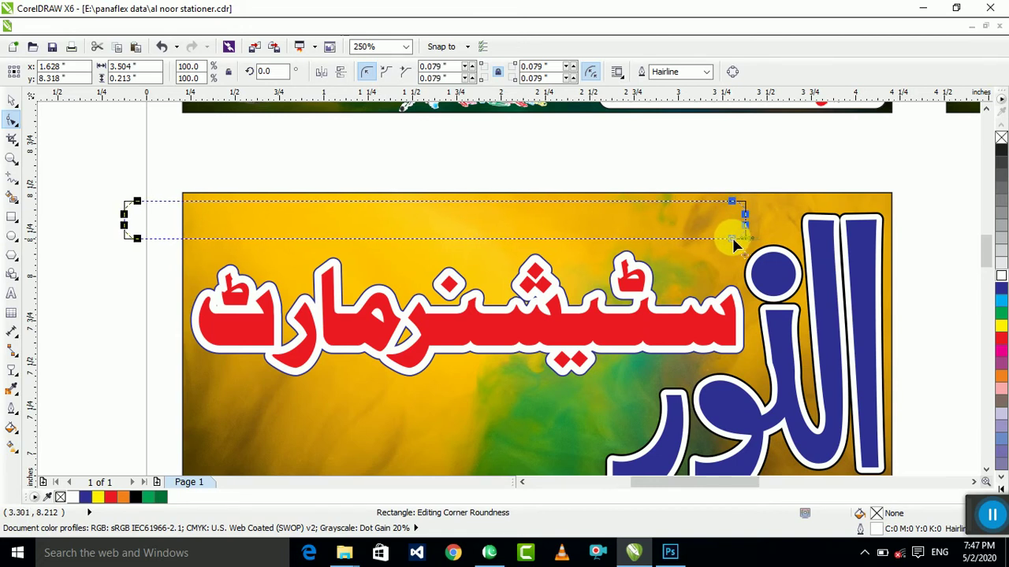
click(13, 103)
click(144, 278)
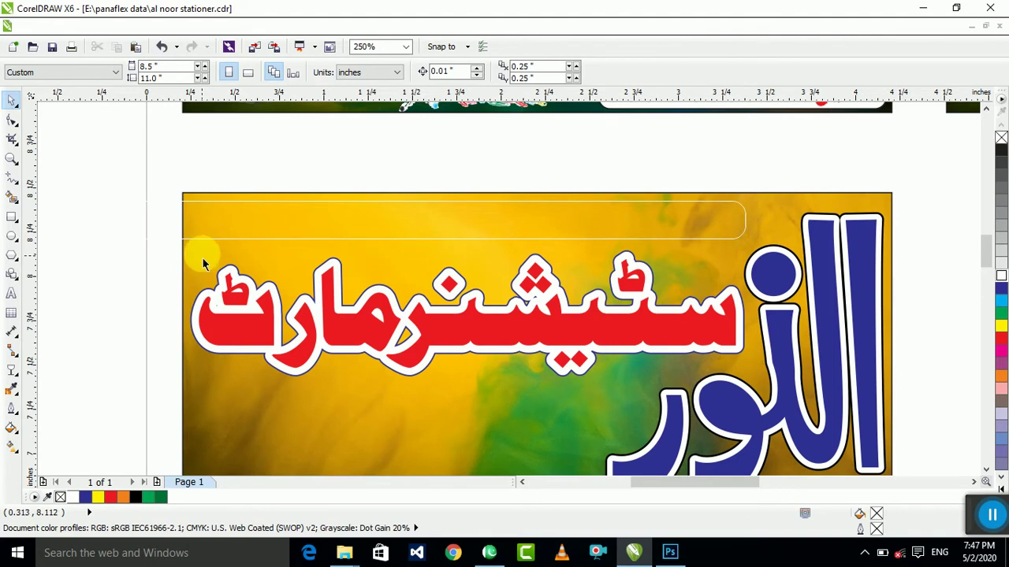
click(201, 265)
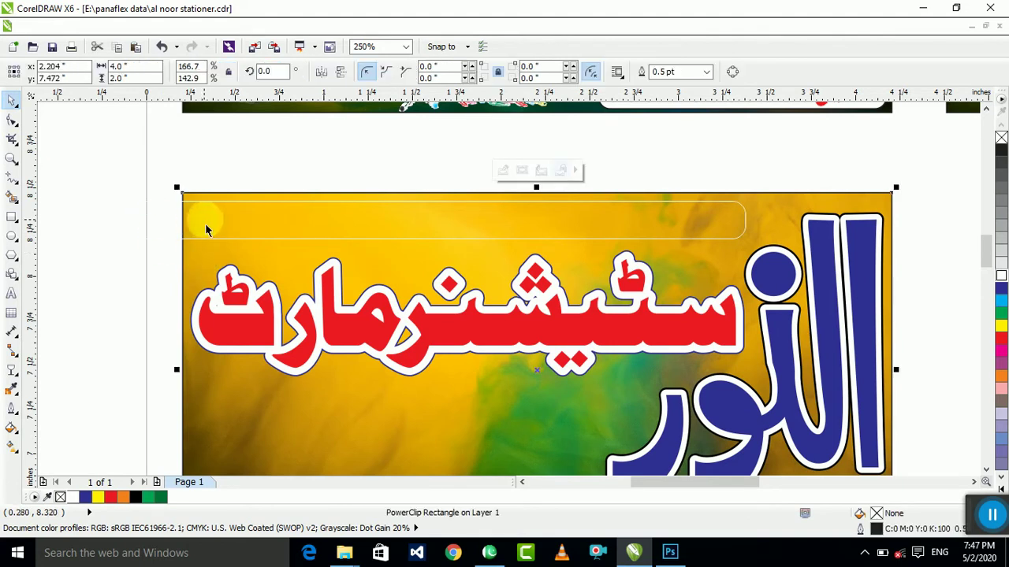
click(125, 139)
click(169, 221)
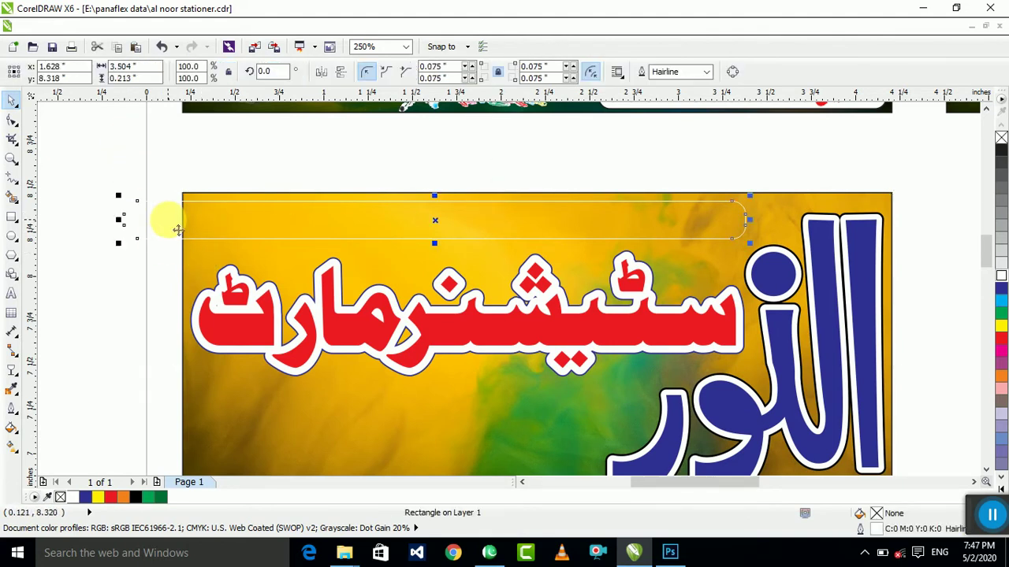
click(1001, 276)
click(932, 205)
Step: Intersect the white rounded rectangle with the banner background and delete the original overhanging rectangle
click(214, 249)
shift+click(159, 236)
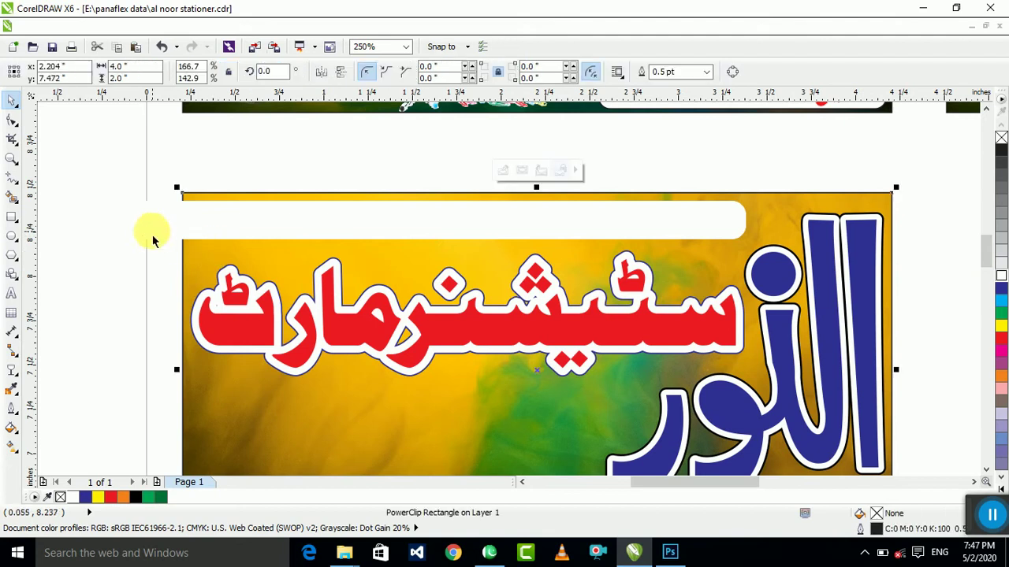
click(509, 76)
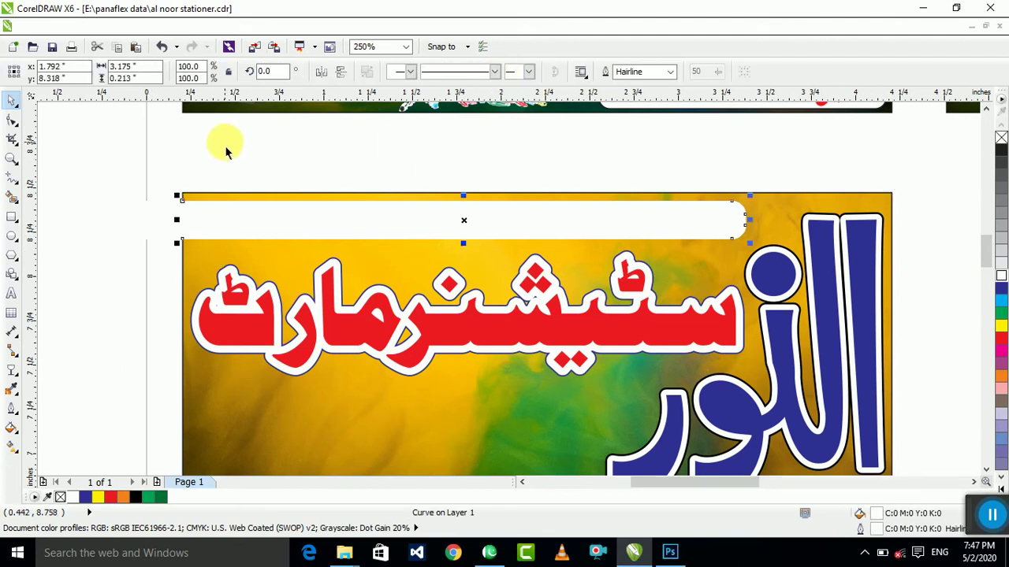
key(Escape)
click(159, 229)
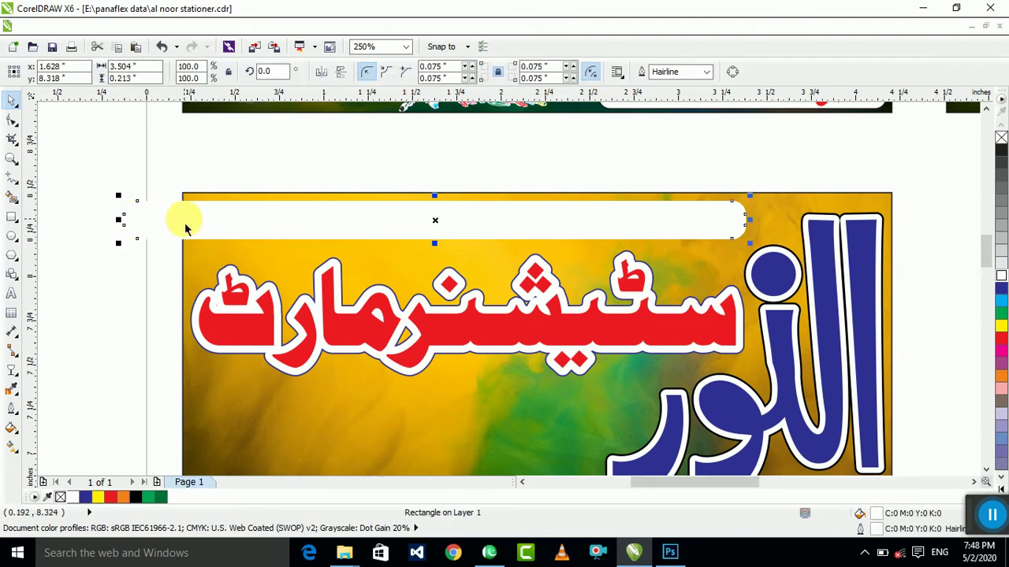
drag(147, 221, 159, 140)
key(Delete)
click(366, 237)
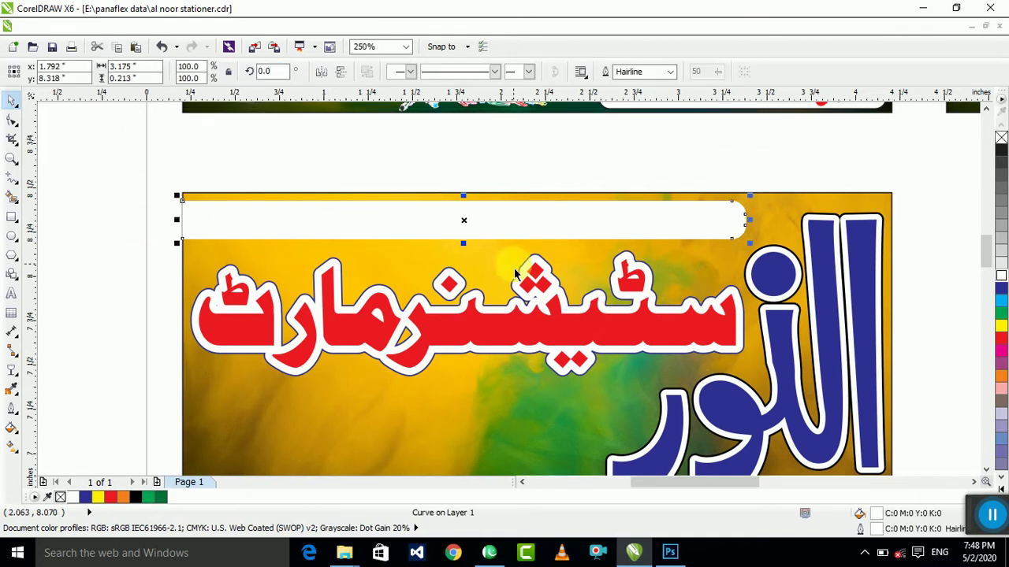
Step: Try a green fill on the trimmed bar above سٹیشنر مارٹ and replace it with magenta
scroll(520, 272, down, 5)
scroll(504, 292, up, 5)
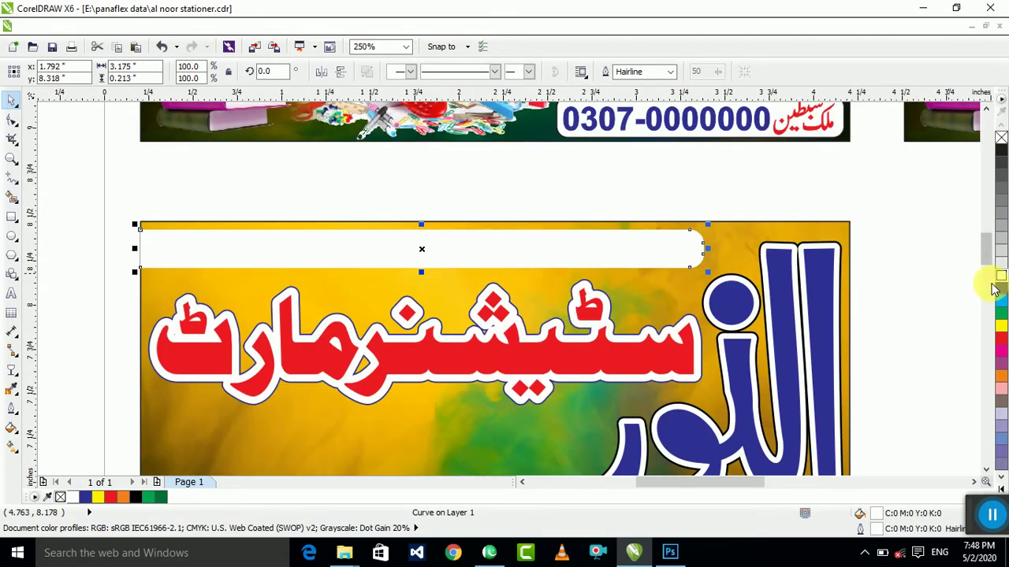
click(998, 312)
scroll(525, 293, down, 4)
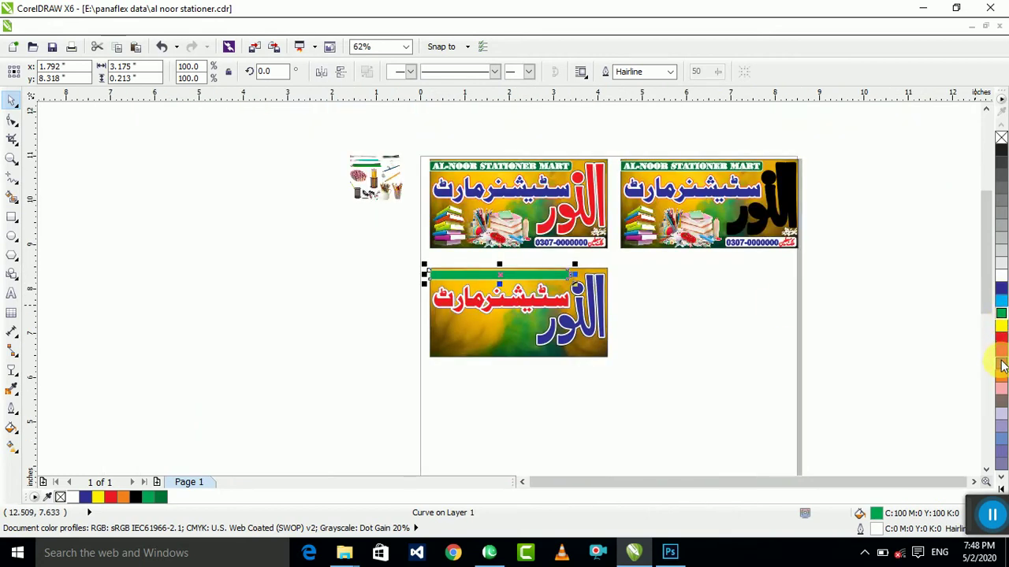
click(1001, 352)
click(626, 299)
scroll(552, 271, up, 4)
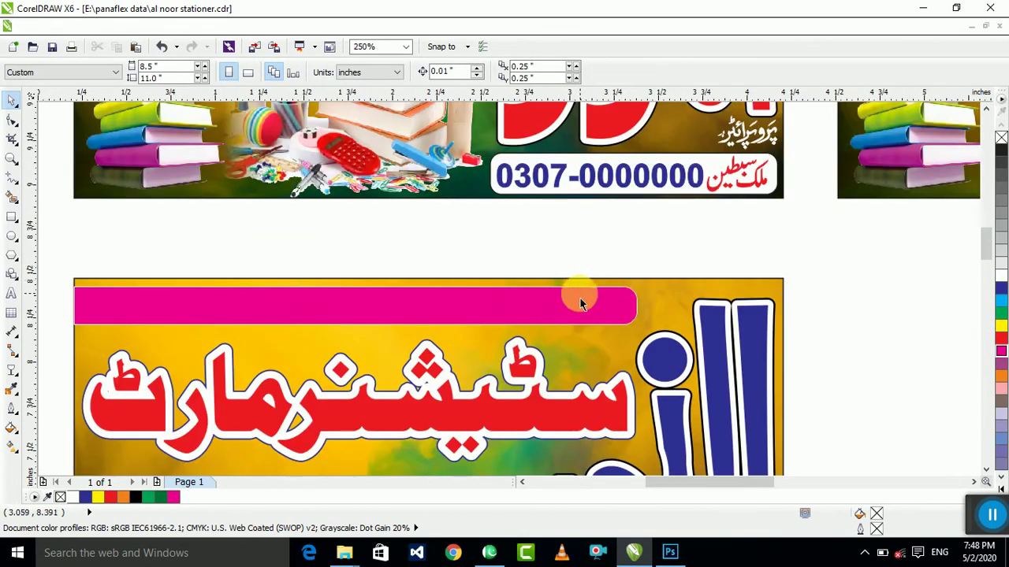
Step: Ungroup the finished reference banner with the red النور lettering
scroll(569, 312, down, 4)
click(557, 202)
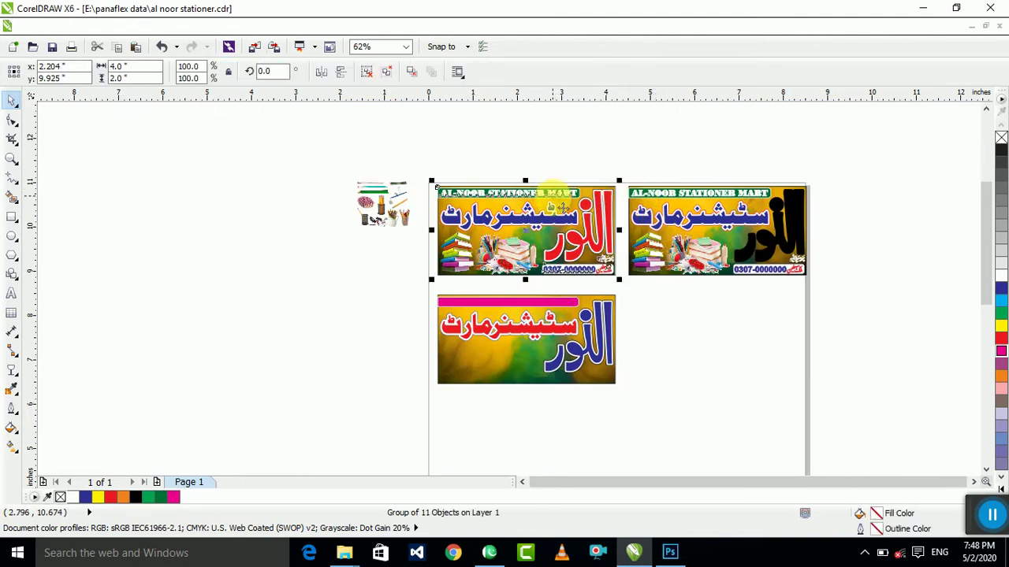
scroll(556, 202, up, 2)
key(ctrl+u)
key(Escape)
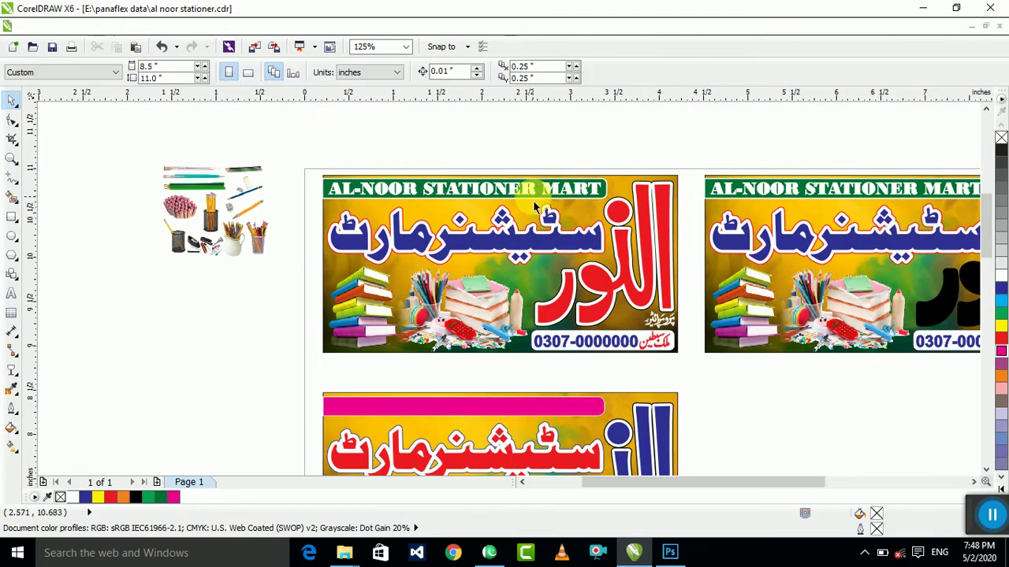
Step: Copy the AL-NOOR STATIONER MART title from the reference banner onto the magenta bar and centre it on the bar in both directions
click(396, 191)
scroll(397, 191, down, 1)
drag(397, 191, 417, 291)
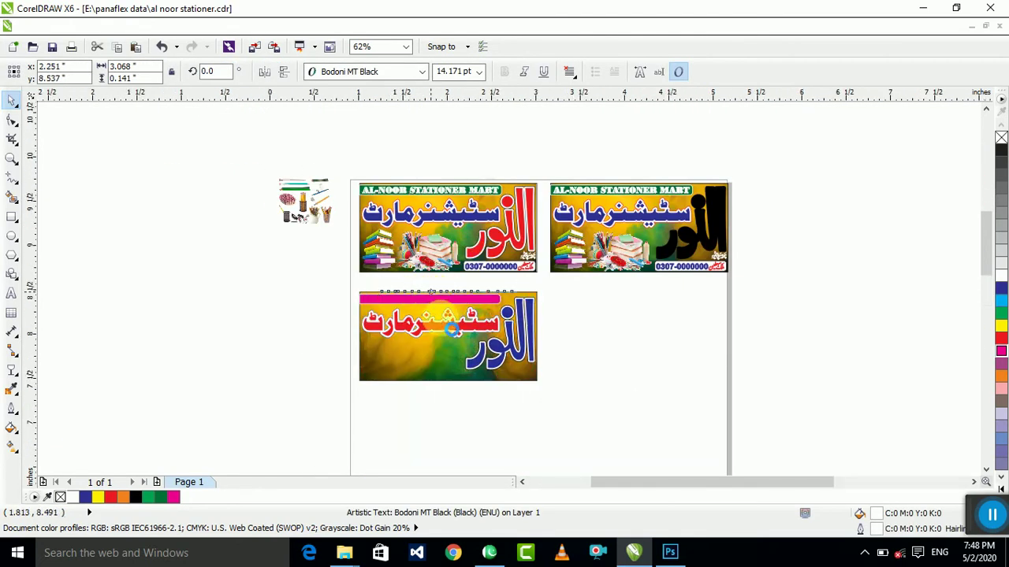
scroll(431, 292, up, 1)
shift+click(459, 310)
key(c)
key(e)
click(460, 272)
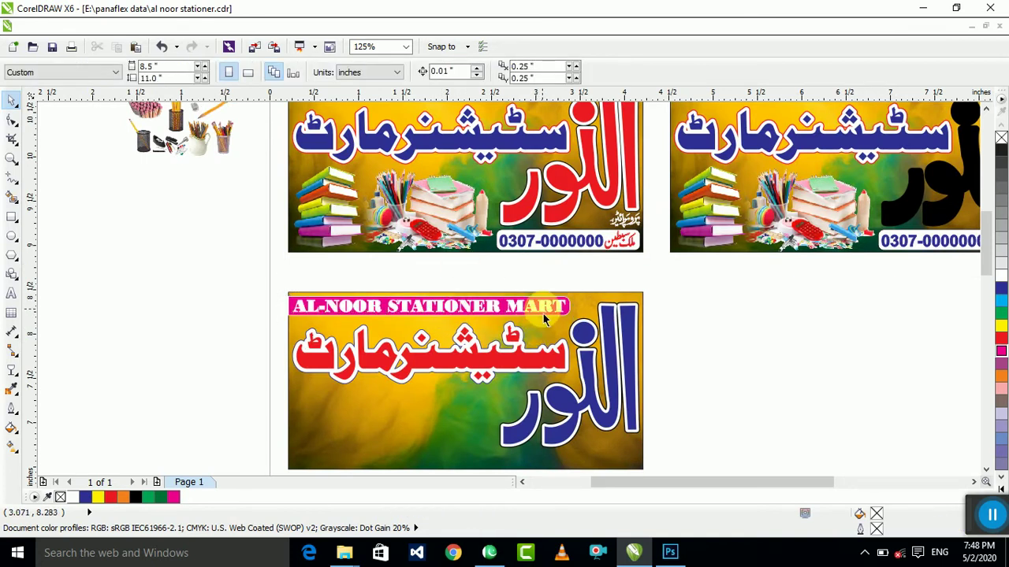
Step: Give the magenta bar a 4 pt white outline with rounded corners and caps, placed behind the fill and scaling with the image
scroll(543, 313, up, 4)
click(565, 311)
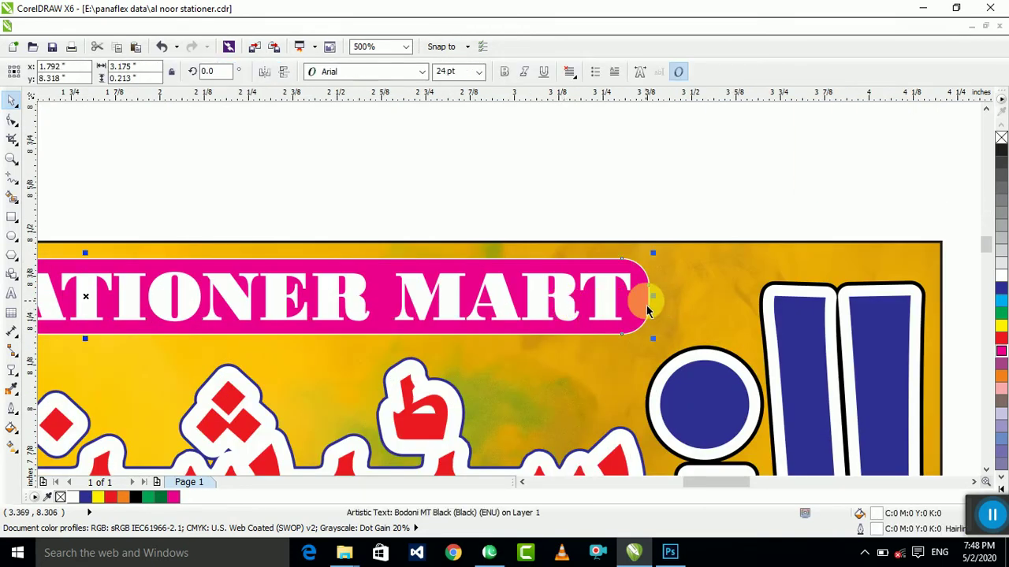
click(651, 311)
key(F12)
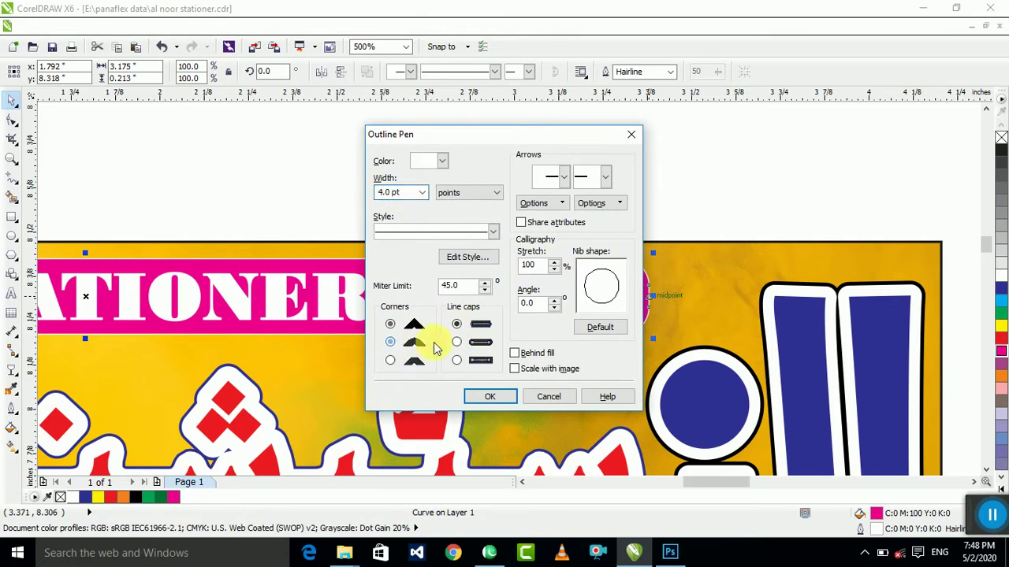
click(490, 396)
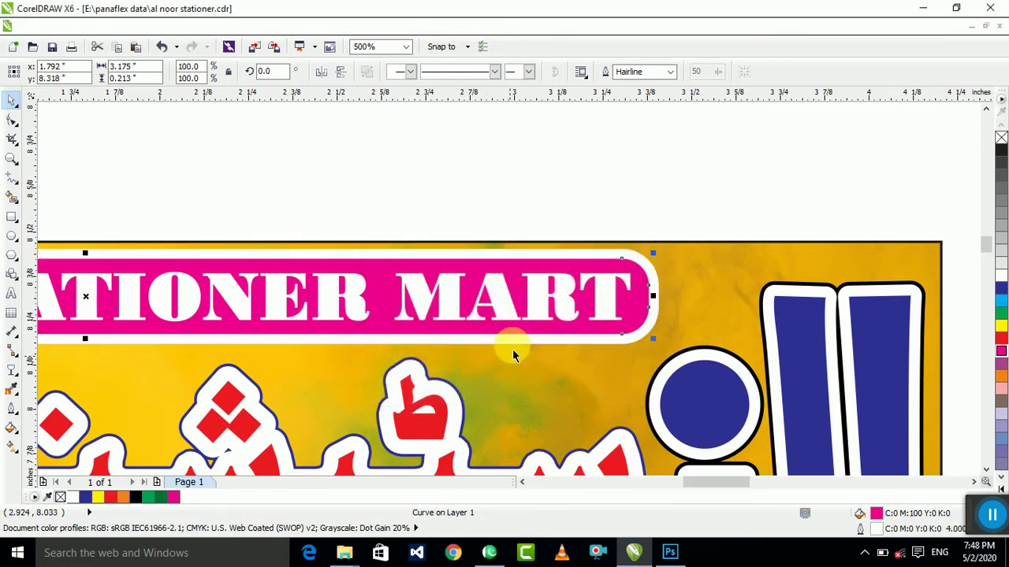
scroll(514, 349, down, 4)
scroll(530, 299, up, 2)
Step: Set the white outline of the magenta title bar to 3 pt
scroll(535, 308, up, 2)
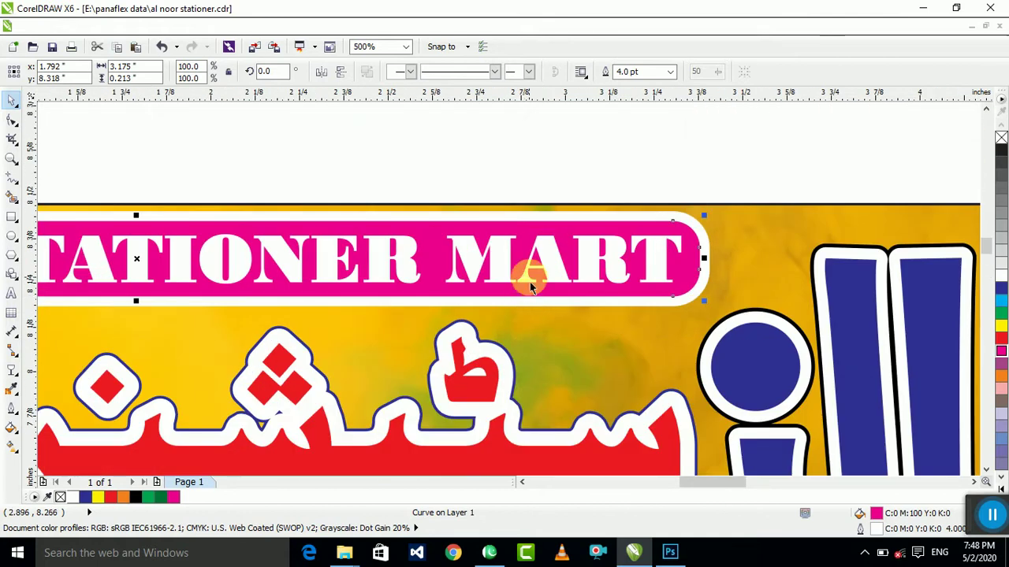
key(F12)
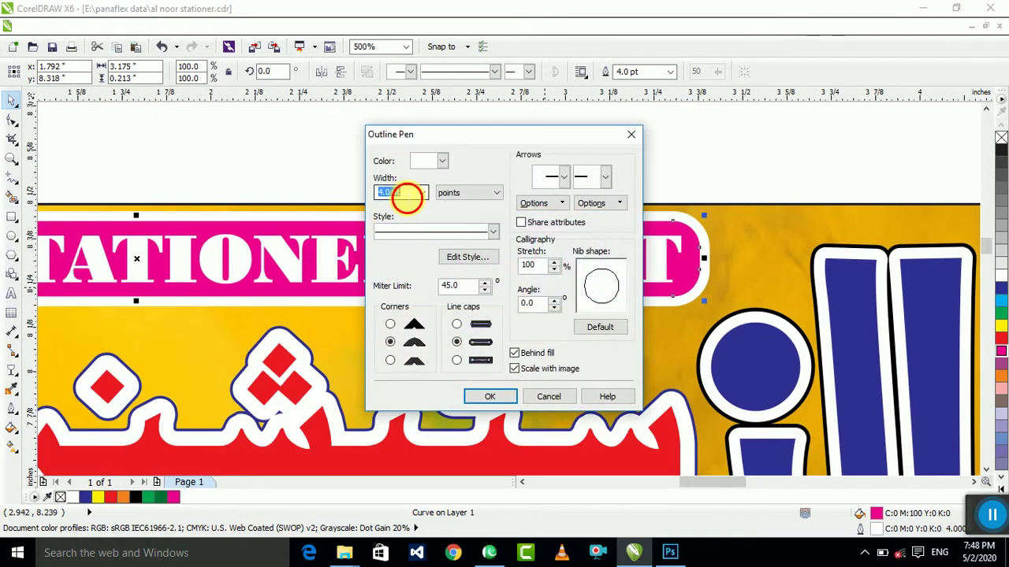
text(3)
click(487, 396)
scroll(590, 243, down, 4)
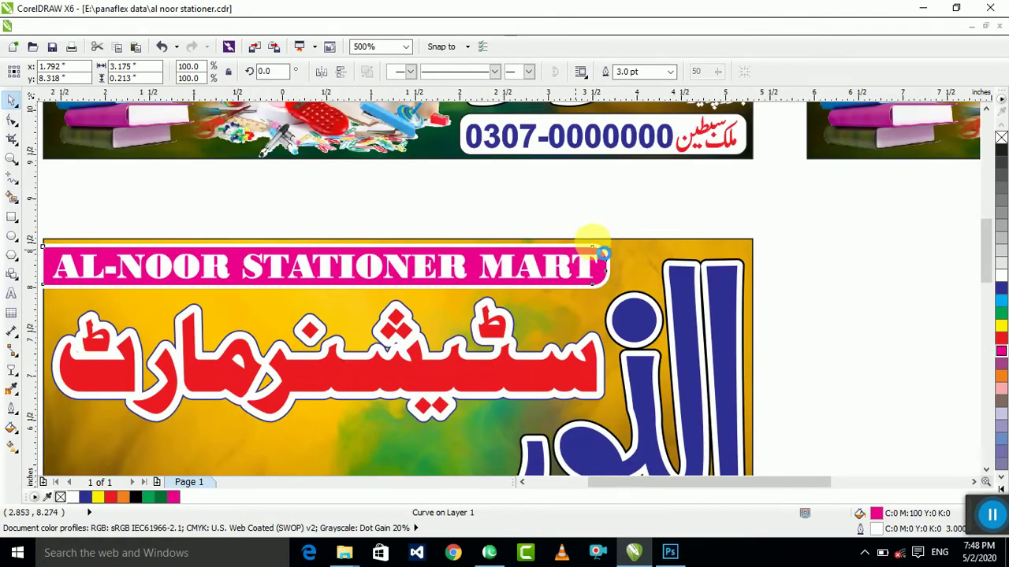
Step: Scale the blue النور lettering and its outline down to about 1.415 by 1.474 inches, keeping it against the banner's right edge
drag(373, 445, 241, 448)
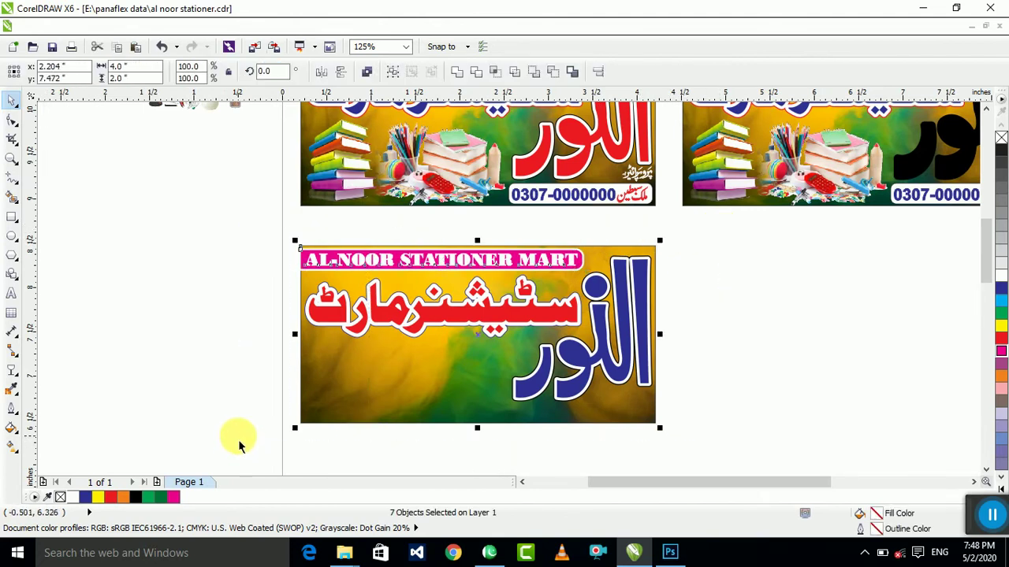
key(shift+F2)
key(Escape)
scroll(382, 339, down, 2)
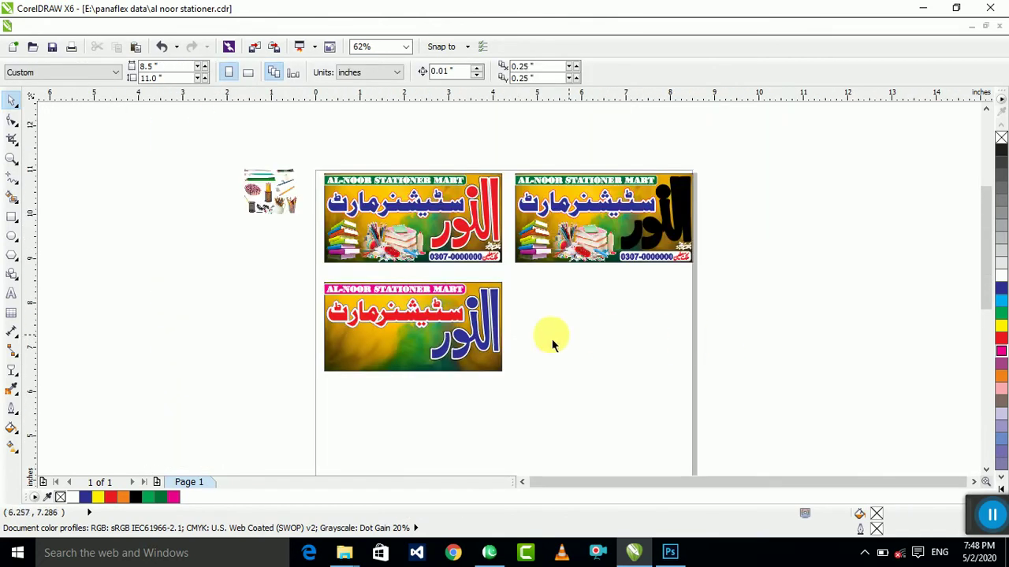
scroll(473, 355, up, 4)
drag(648, 116, 292, 434)
scroll(293, 435, down, 1)
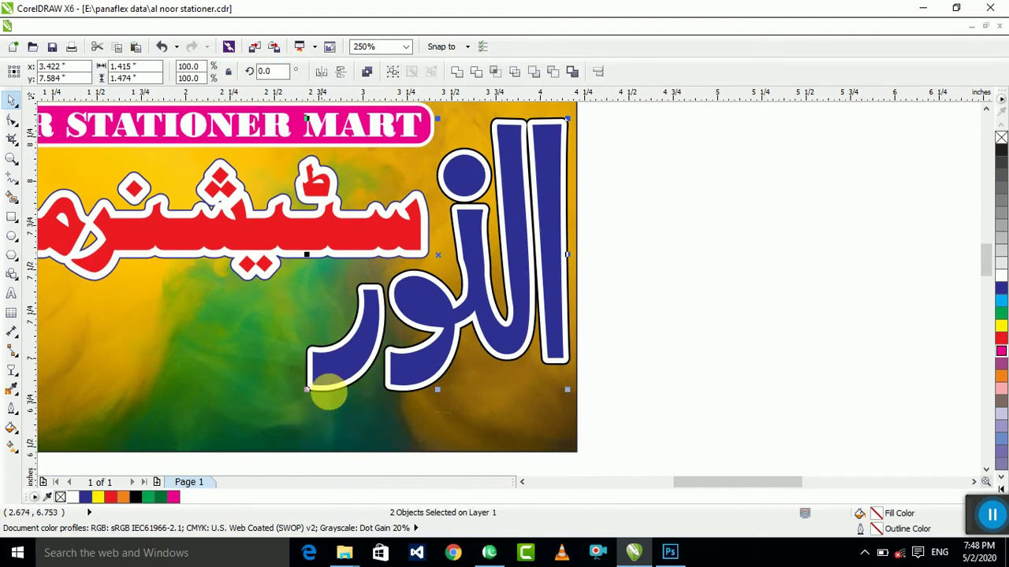
scroll(680, 367, down, 1)
click(672, 367)
scroll(648, 376, down, 4)
scroll(659, 316, up, 1)
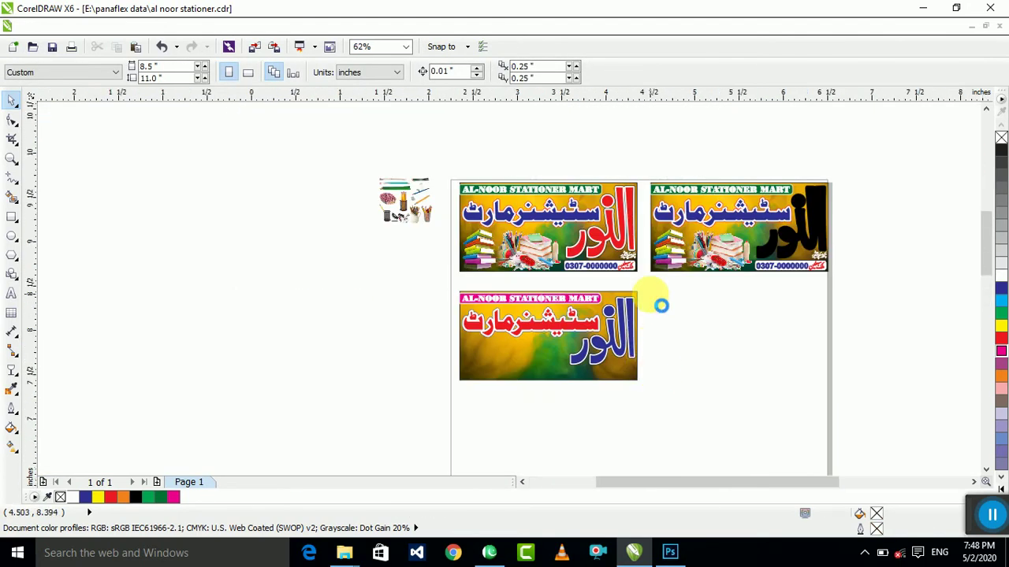
Step: Extract the PowerClip contents of the second reference banner, the one with the black النور lettering
scroll(661, 305, up, 2)
click(418, 246)
scroll(417, 246, down, 2)
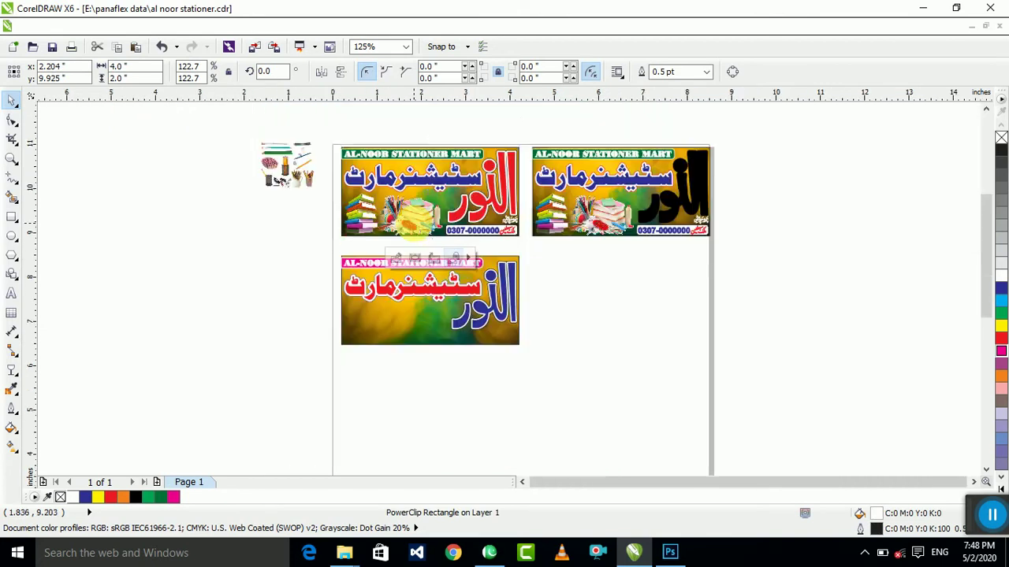
click(587, 225)
right_click(599, 221)
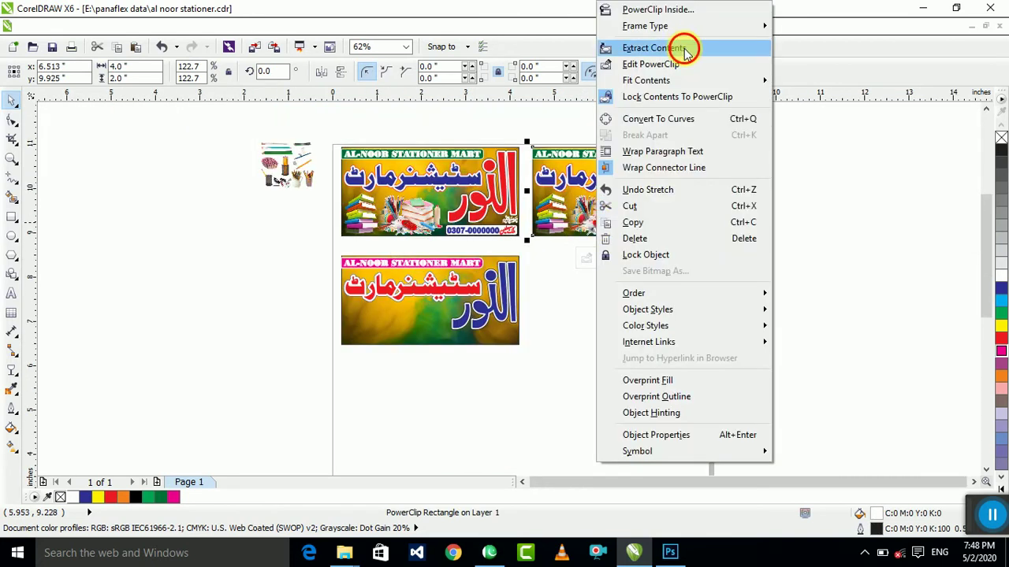
click(684, 49)
click(874, 144)
Step: Move the stationery and book-stack images out below the extracted banner and delete all of that banner's remaining objects
drag(591, 201, 597, 377)
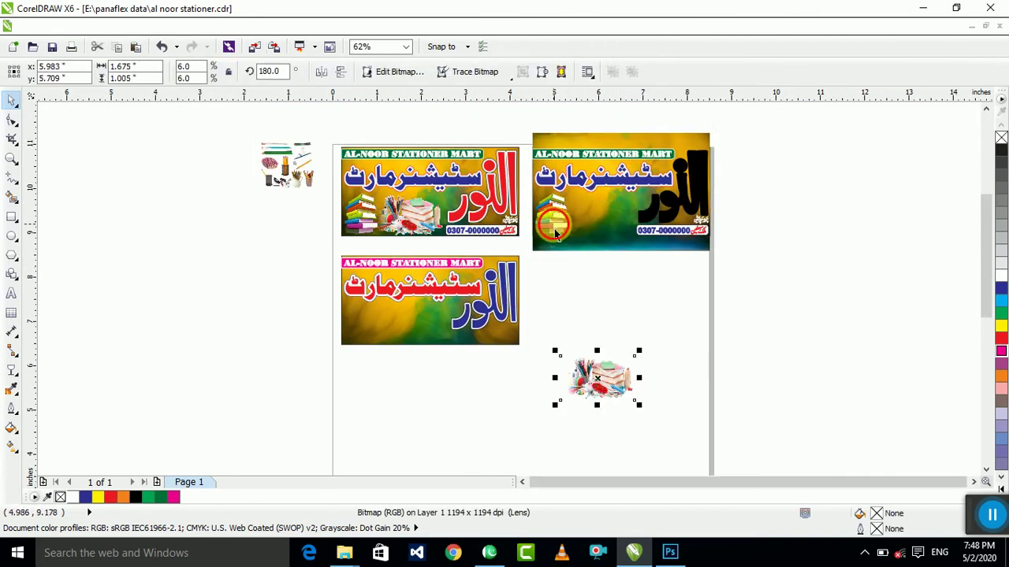
drag(556, 233, 554, 356)
drag(783, 293, 524, 123)
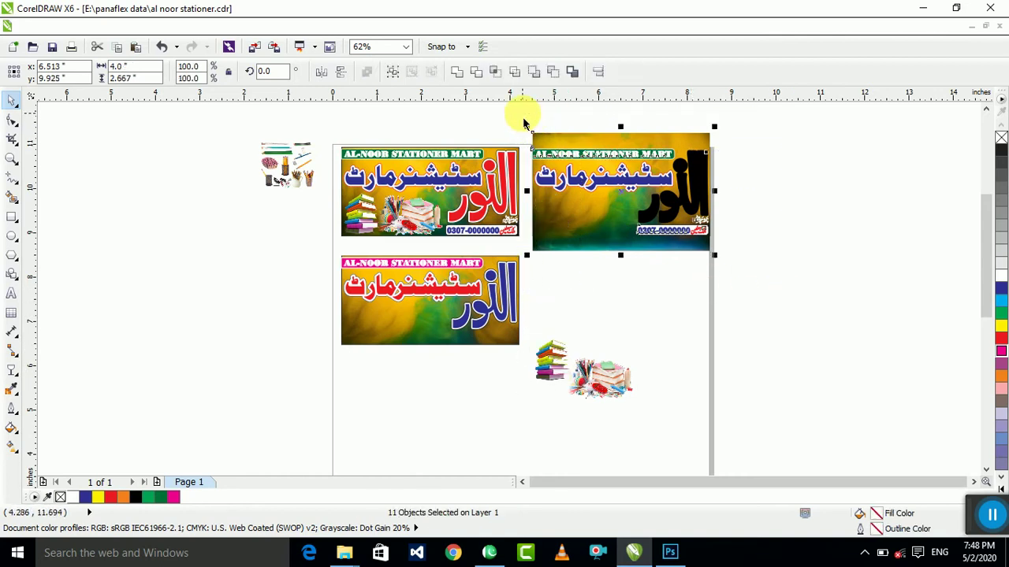
key(Delete)
Step: Move the stationery and book-stack images together to just below the new banner
drag(703, 262, 510, 431)
drag(575, 373, 329, 374)
click(422, 356)
scroll(413, 335, up, 1)
Step: Place the book stack in the new banner's lower-left corner and PowerClip it inside the background
drag(226, 373, 332, 327)
scroll(323, 314, up, 2)
scroll(329, 240, down, 1)
drag(309, 248, 319, 253)
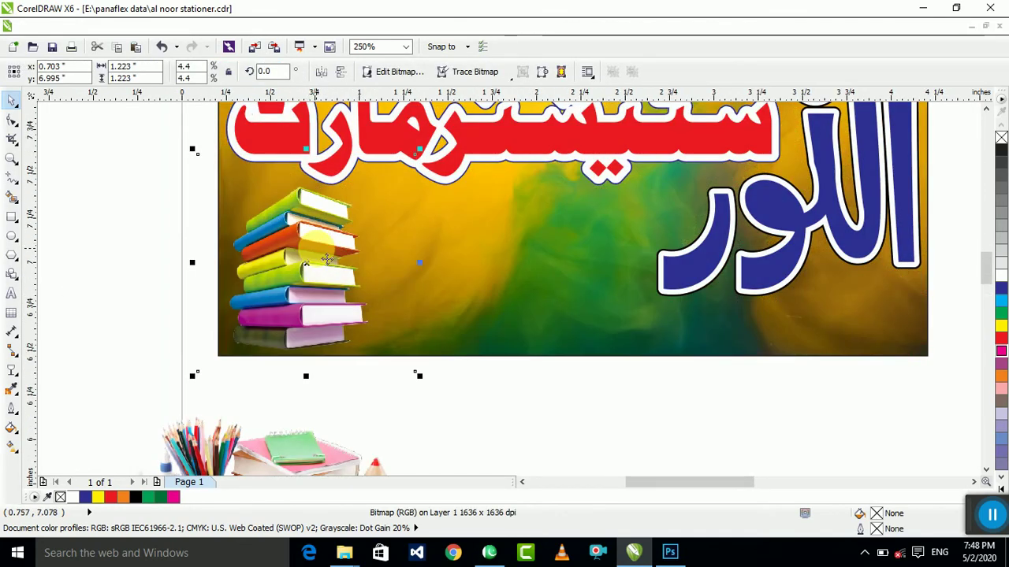
right_click(319, 254)
click(420, 11)
click(461, 256)
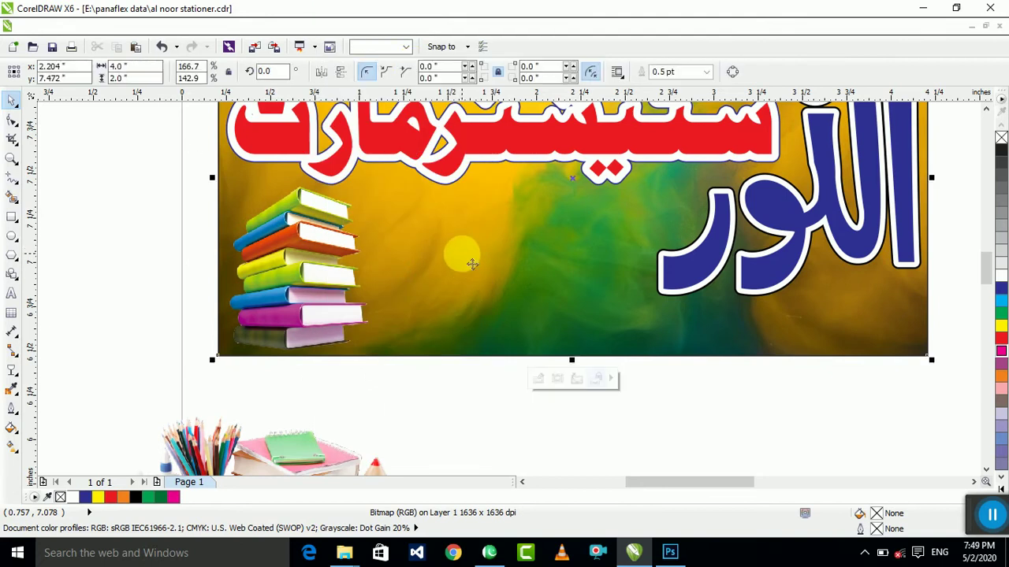
Step: Place the stationery image beside the book stack, enlarge it to about 1.873 by 1.124 inches and PowerClip it inside the background
drag(316, 446, 583, 190)
drag(588, 236, 570, 260)
drag(657, 362, 674, 373)
drag(568, 295, 549, 311)
right_click(549, 311)
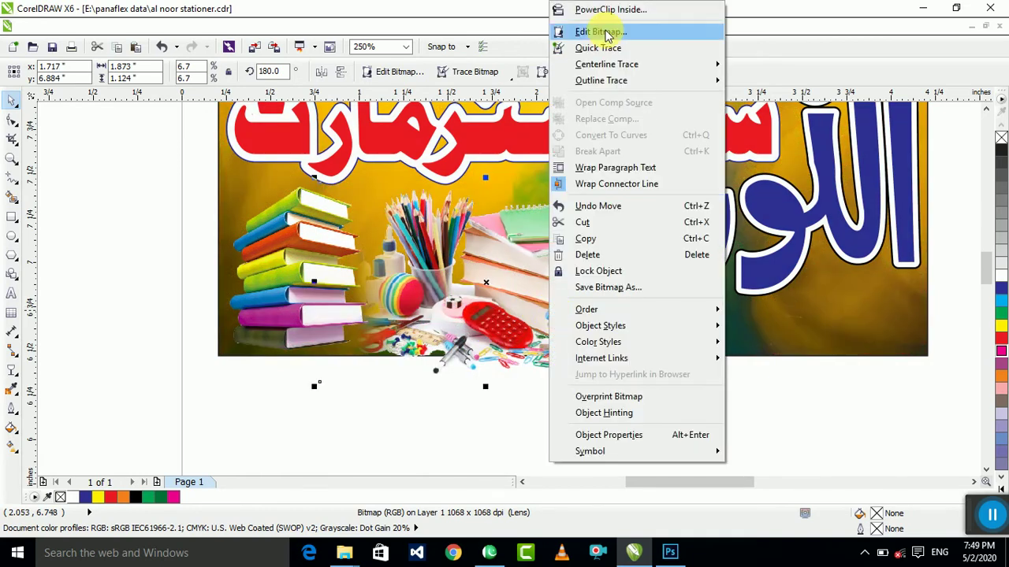
click(602, 11)
click(741, 320)
click(781, 392)
scroll(410, 322, down, 2)
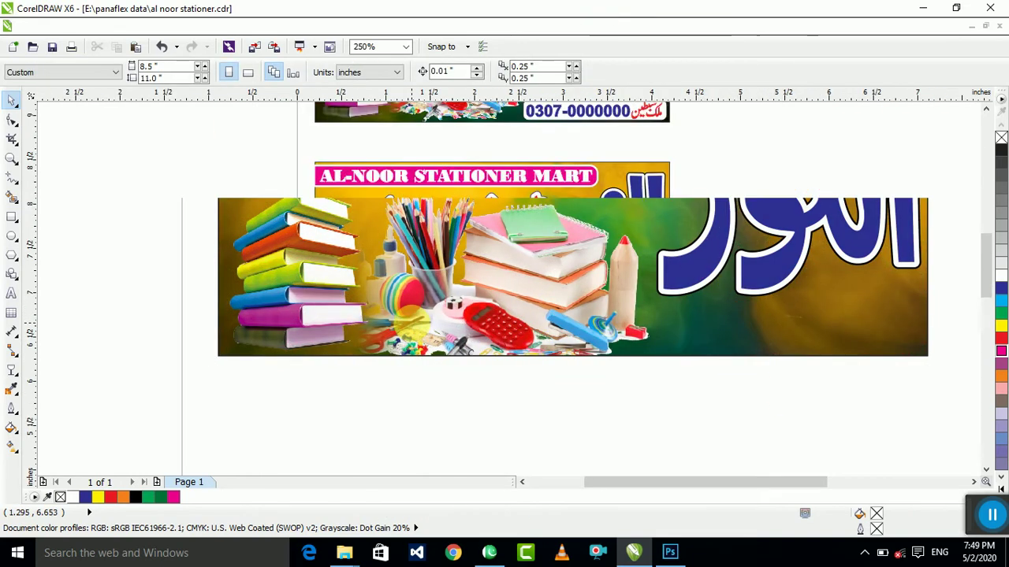
Step: Draw a rectangle about 1.483 by 0.26 inches below the new banner's النور lettering and round its corners to about 0.048 inches
scroll(498, 236, up, 1)
scroll(509, 248, up, 2)
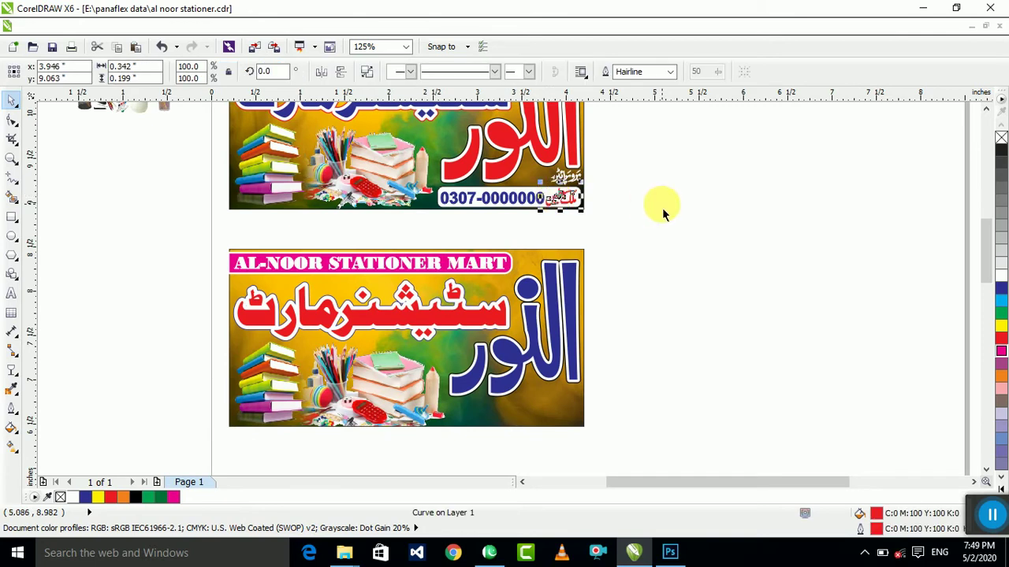
click(11, 217)
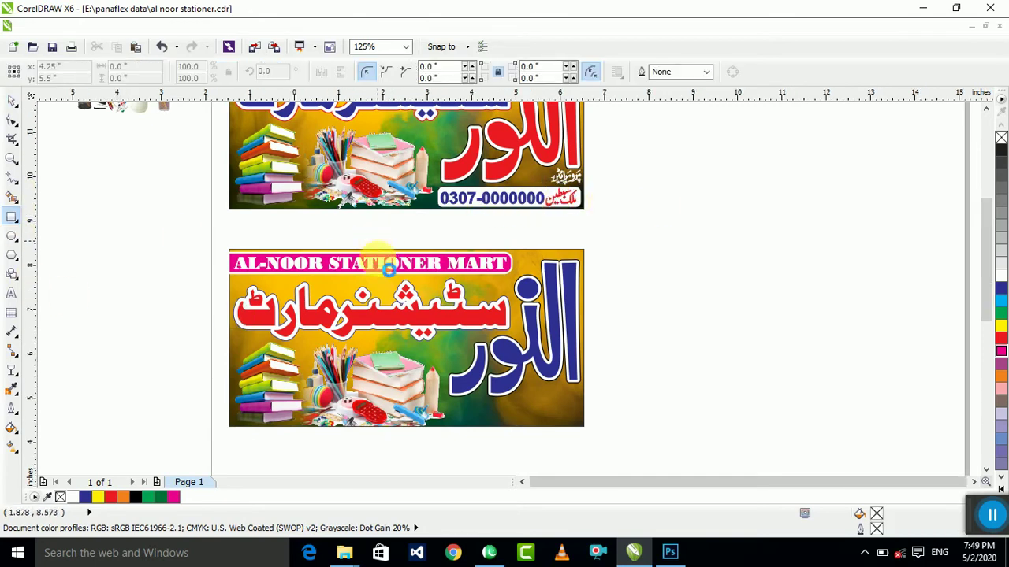
scroll(418, 307, down, 3)
scroll(453, 315, up, 7)
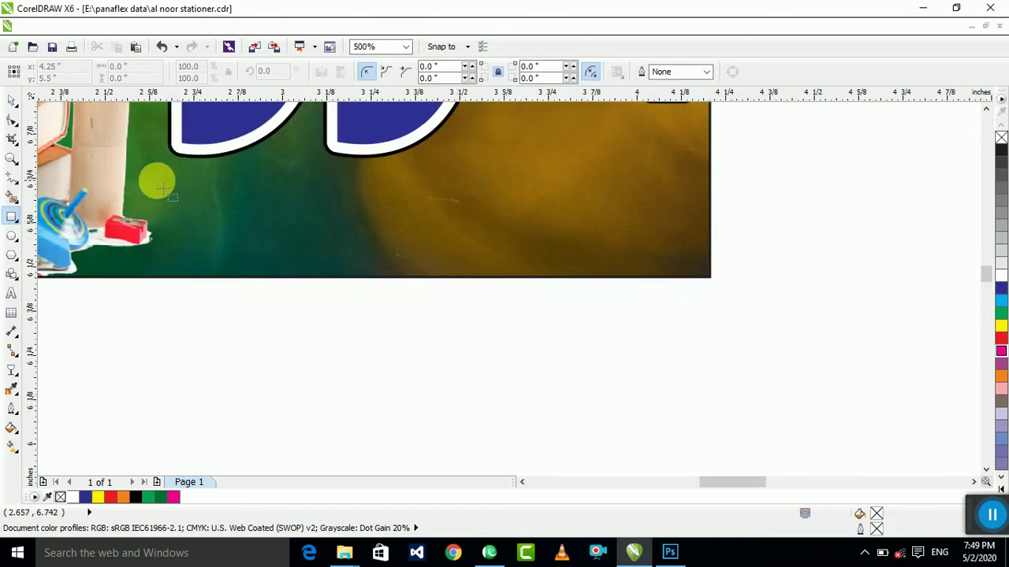
drag(172, 168, 698, 257)
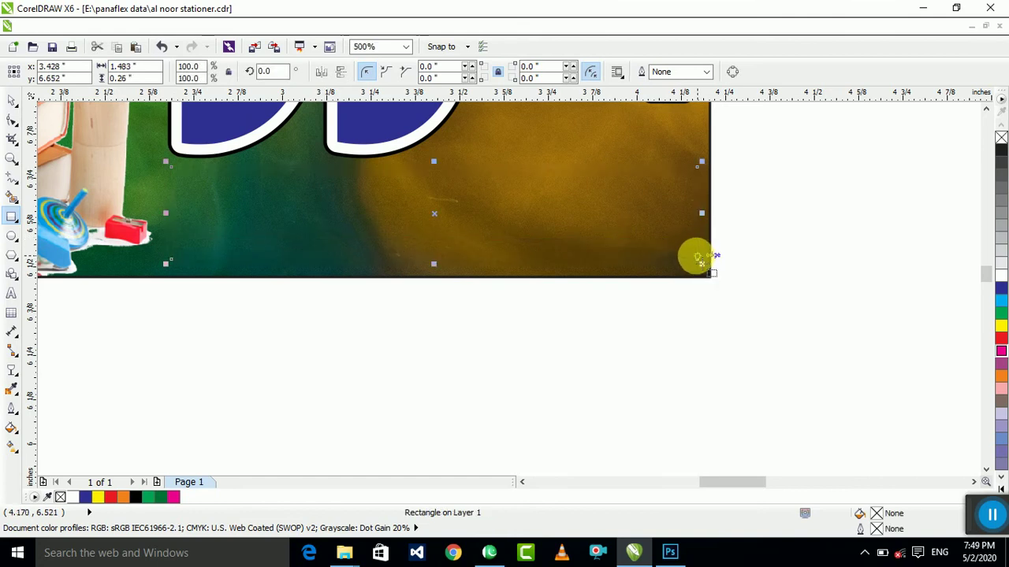
key(F10)
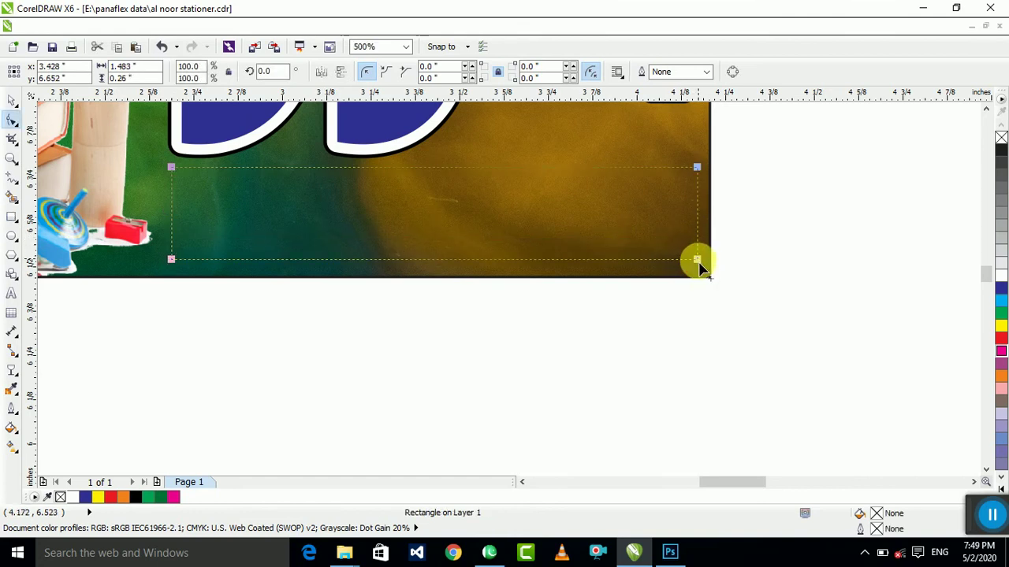
drag(699, 263, 683, 266)
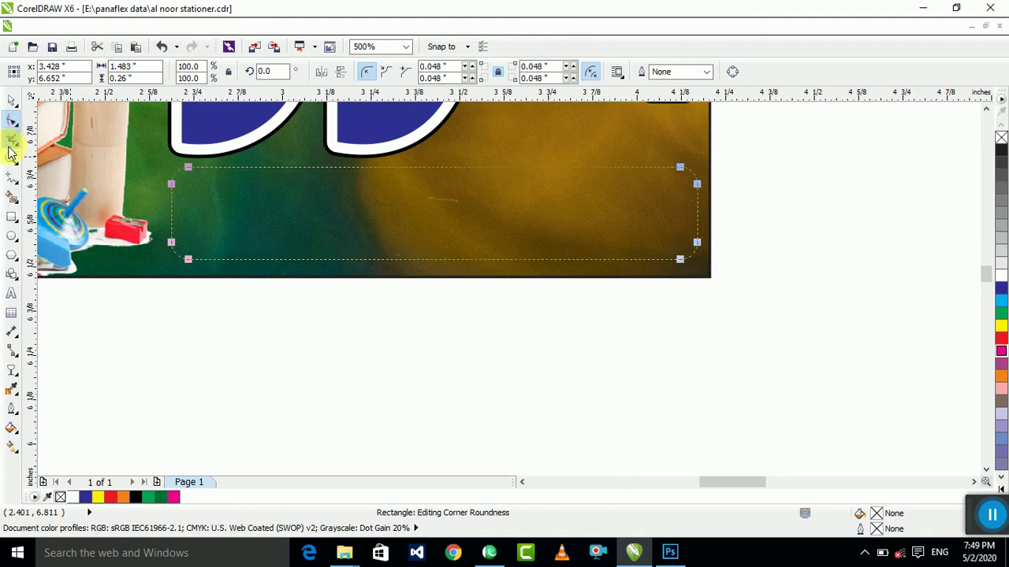
Step: Fill and outline the rounded rectangle in white and move it slightly closer to the banner's lower edge
click(12, 101)
click(1000, 275)
right_click(1001, 274)
click(625, 282)
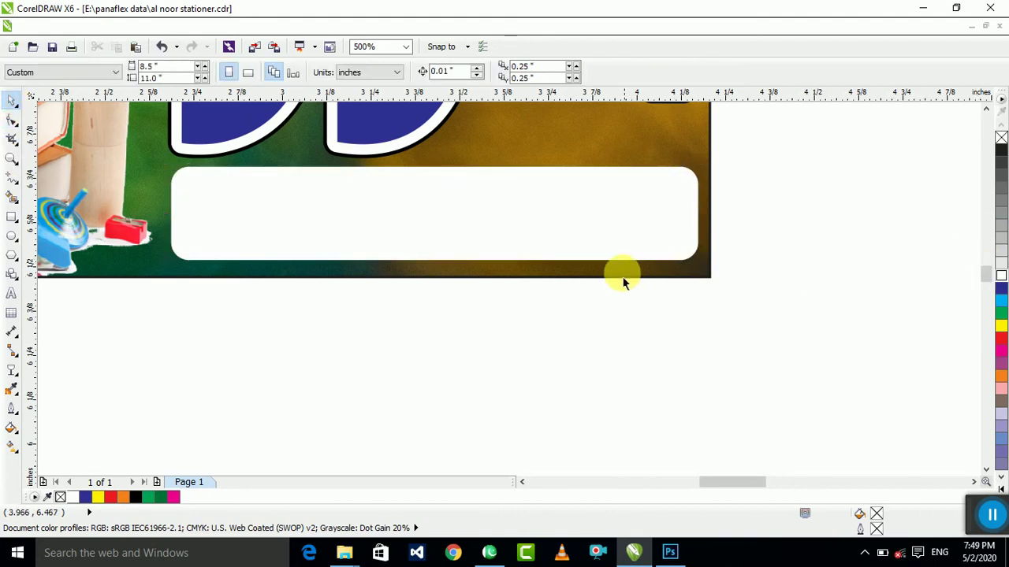
click(569, 220)
drag(571, 227, 572, 233)
Step: Give the white rounded rectangle a 2 pt red outline with rounded corners
right_click(1000, 338)
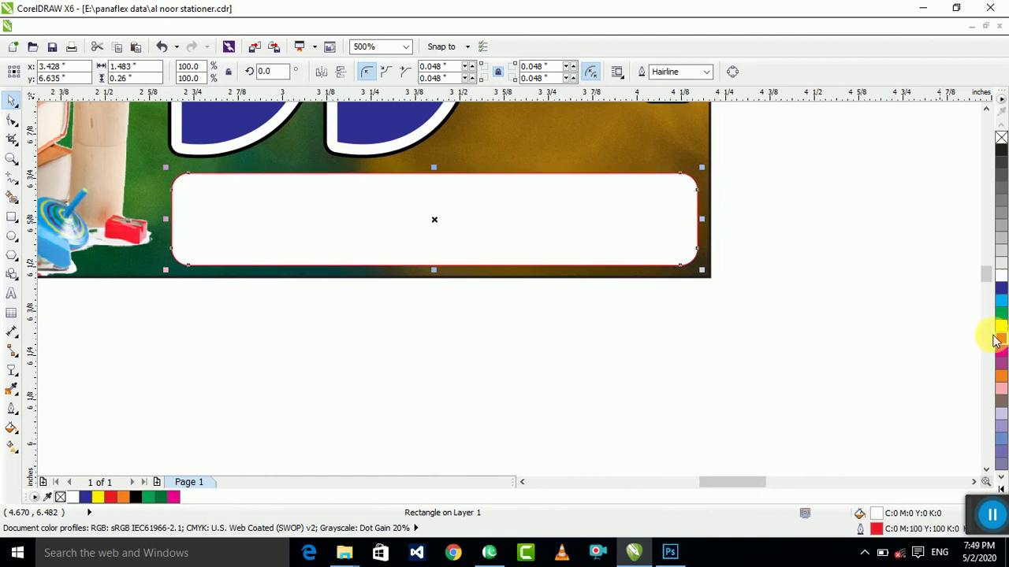
key(F12)
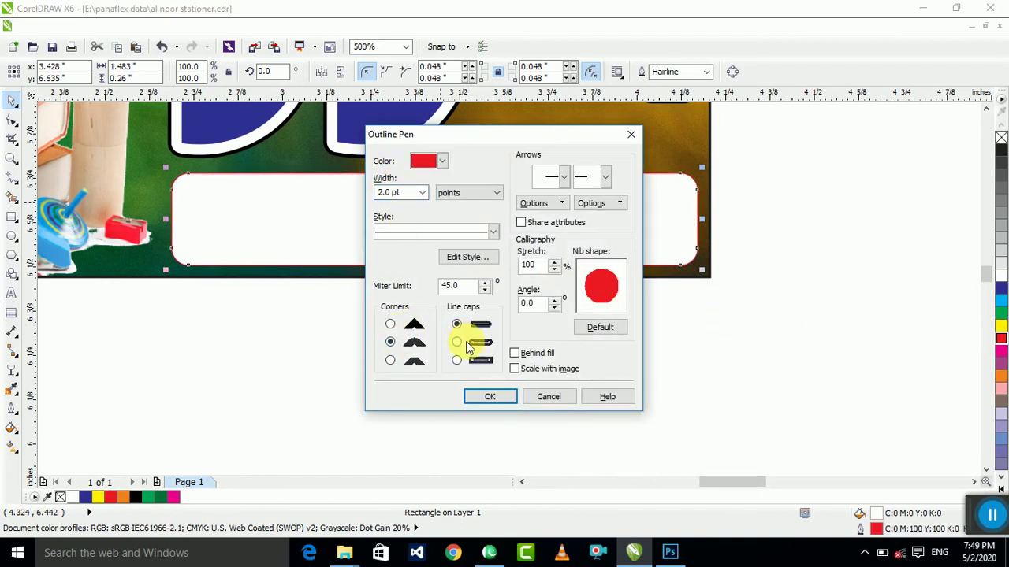
click(502, 398)
click(460, 362)
scroll(459, 340, down, 2)
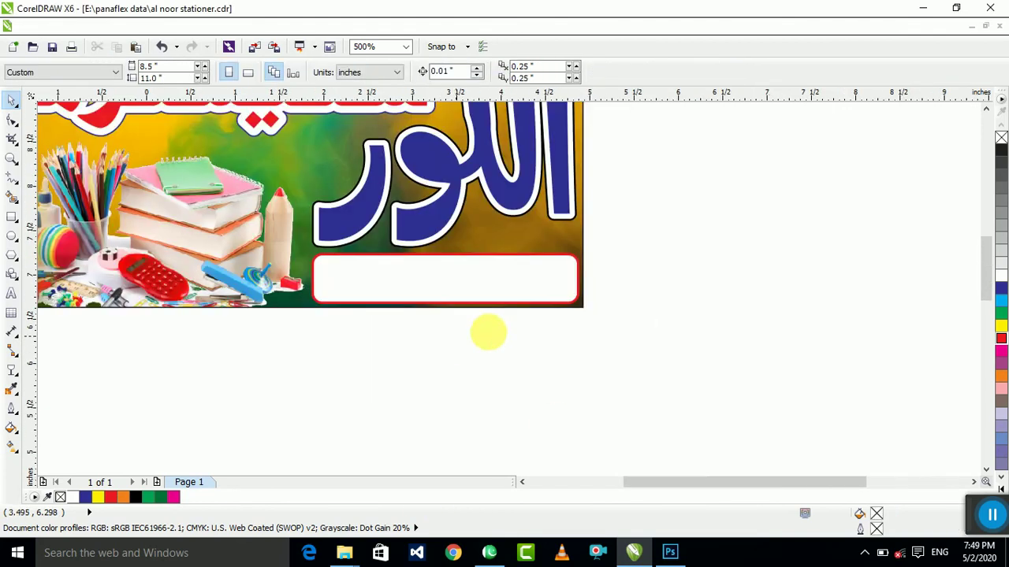
Step: Bring the phone number, its box and the small Urdu lettering from the reference banner to the empty area below the new banner
scroll(443, 314, down, 2)
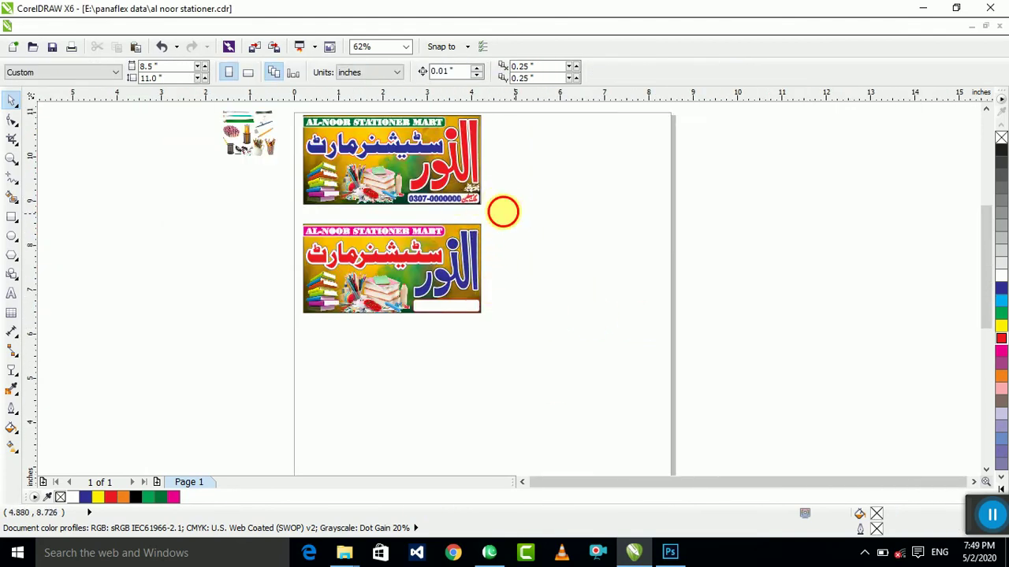
drag(503, 211, 398, 173)
scroll(441, 199, up, 2)
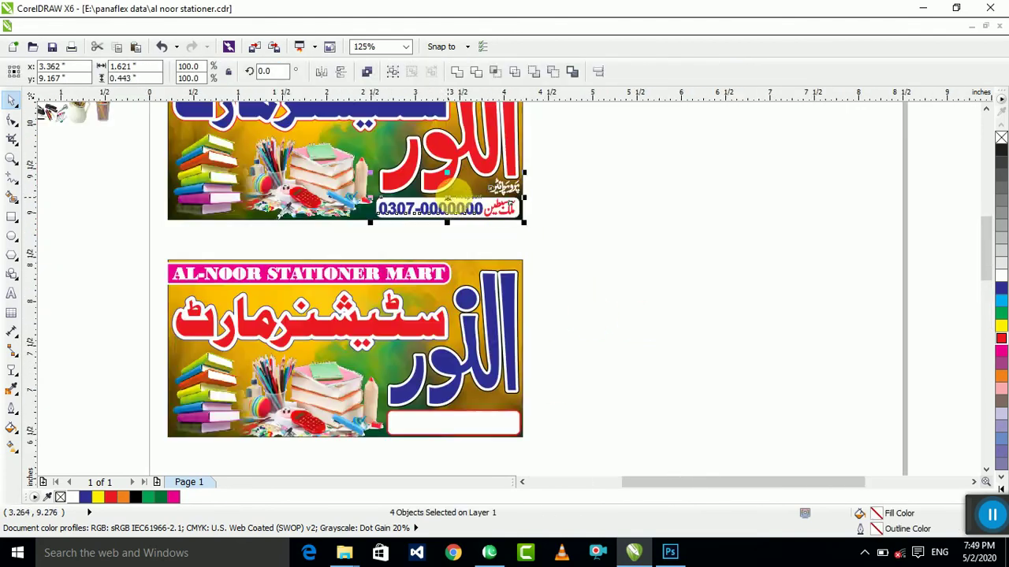
scroll(460, 211, down, 2)
drag(459, 215, 509, 350)
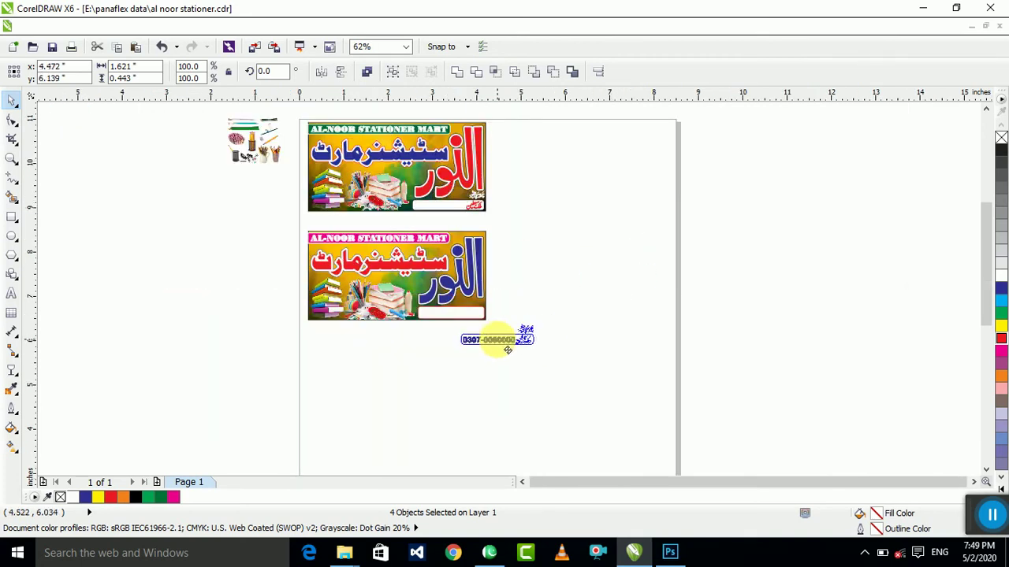
Step: Fill and outline the small white Urdu proprietor lettering above the copied phone box in green
scroll(508, 350, up, 5)
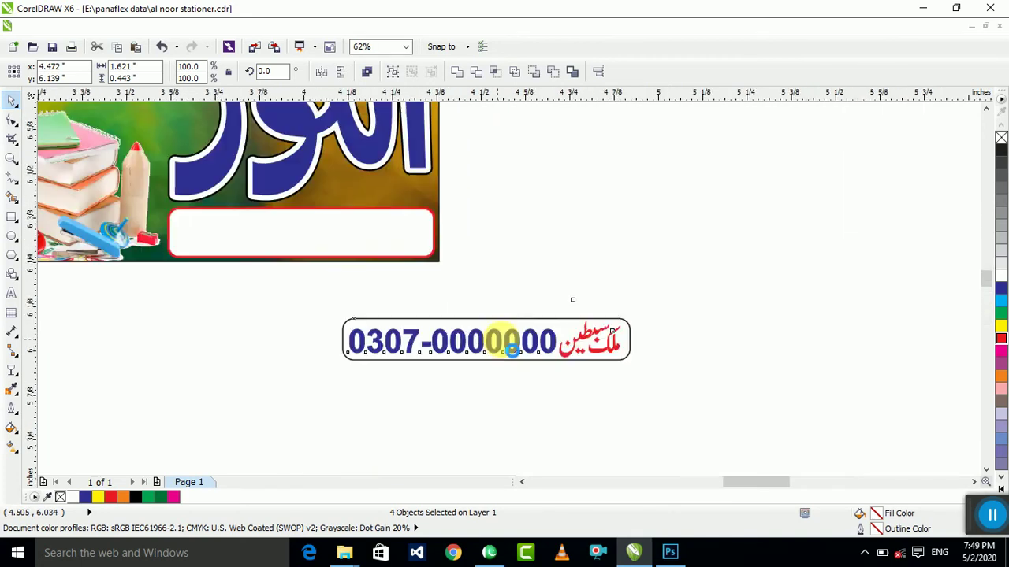
drag(864, 160, 521, 298)
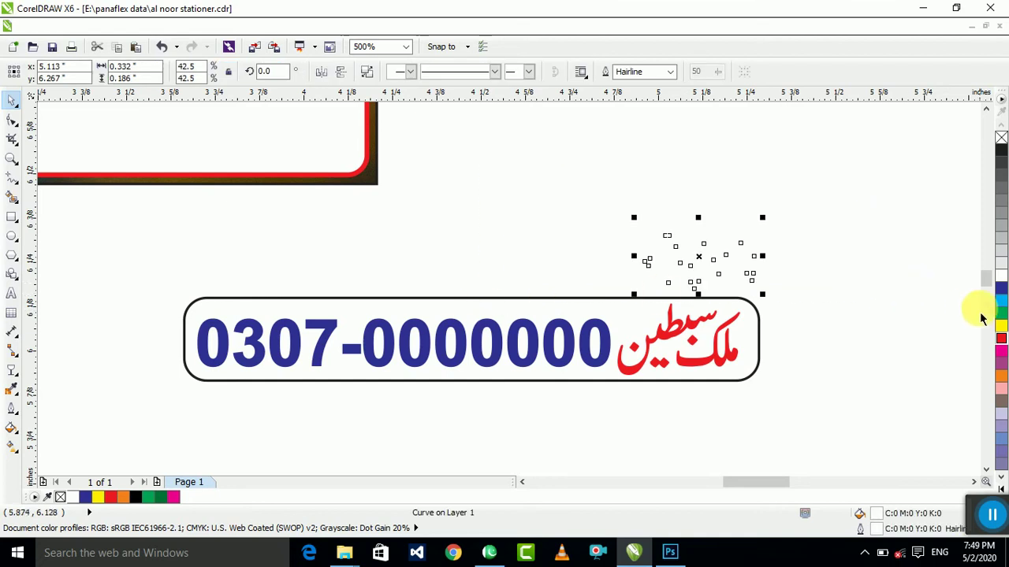
click(1000, 318)
scroll(547, 308, down, 2)
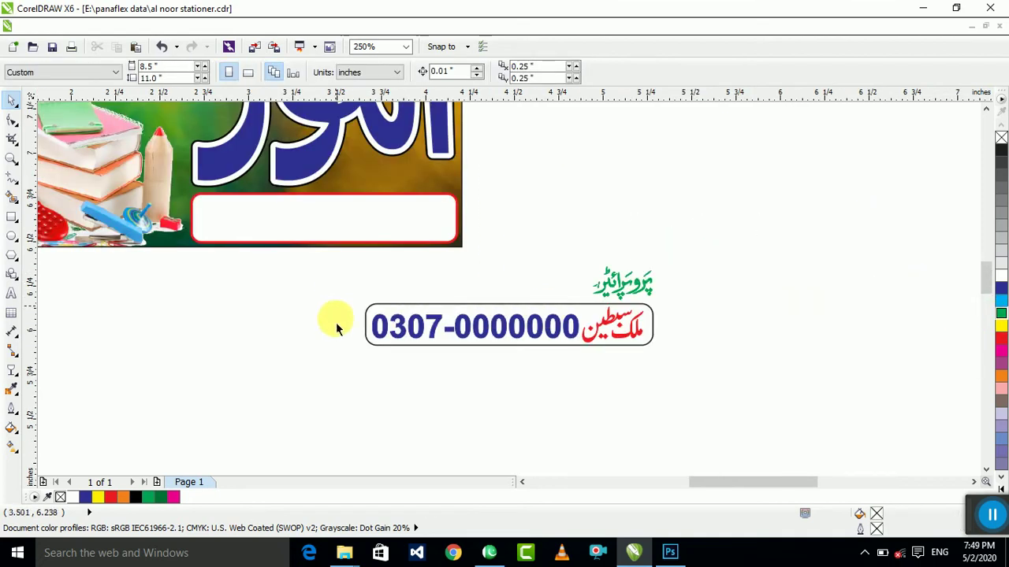
Step: Move the blue phone number from the copied box into the new banner's red-outlined white box
click(418, 327)
click(432, 337)
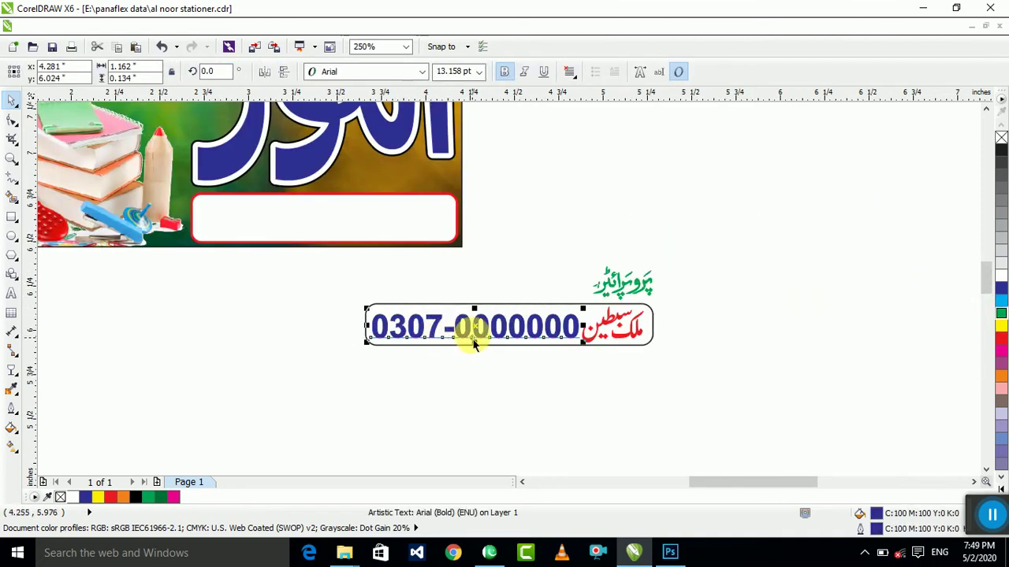
drag(466, 331, 293, 225)
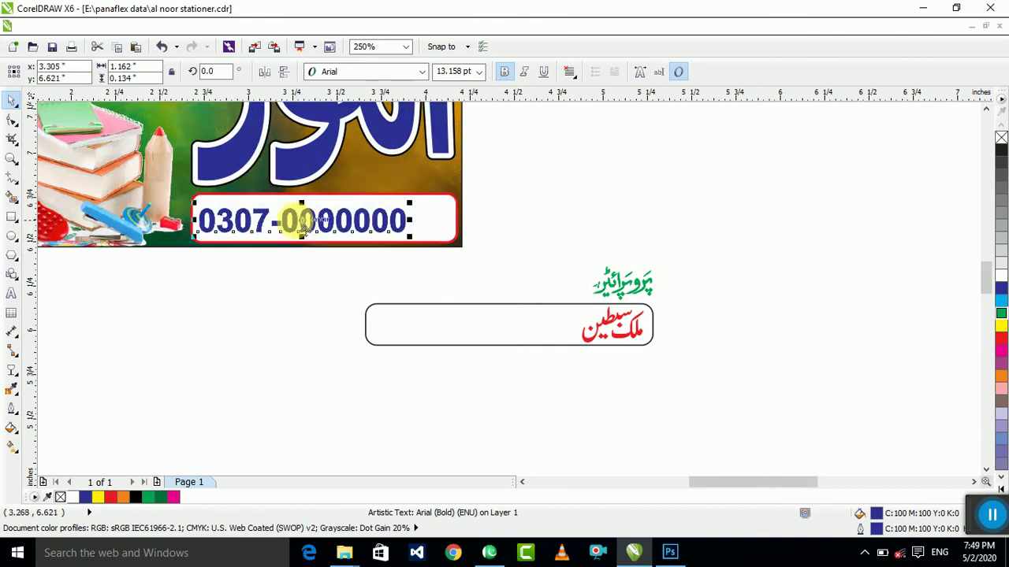
scroll(307, 227, up, 4)
scroll(331, 225, down, 4)
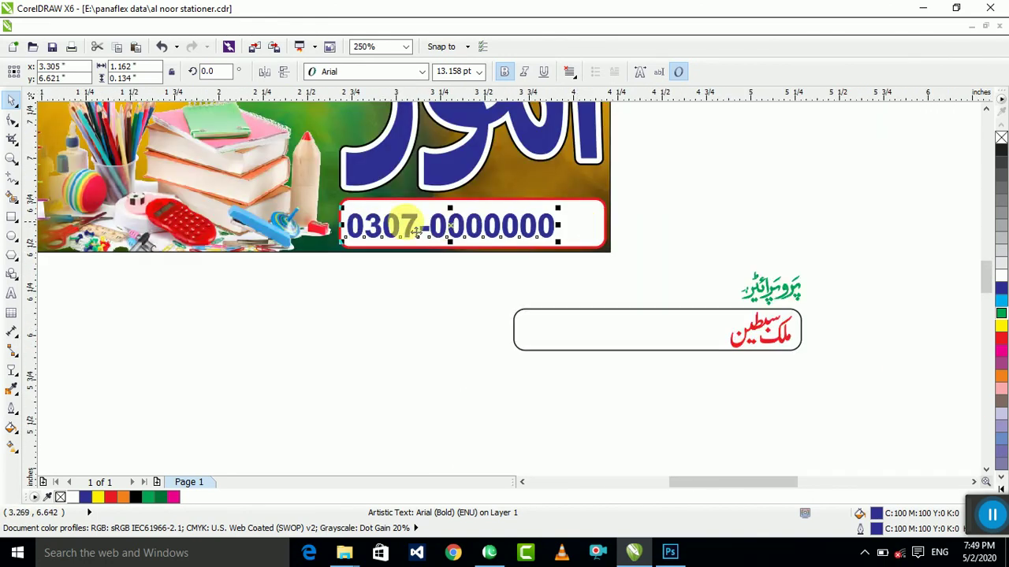
scroll(372, 224, up, 4)
Step: Stretch the red-outlined white box toward the pencil sharpener and shift the phone number over to its extended end
click(254, 232)
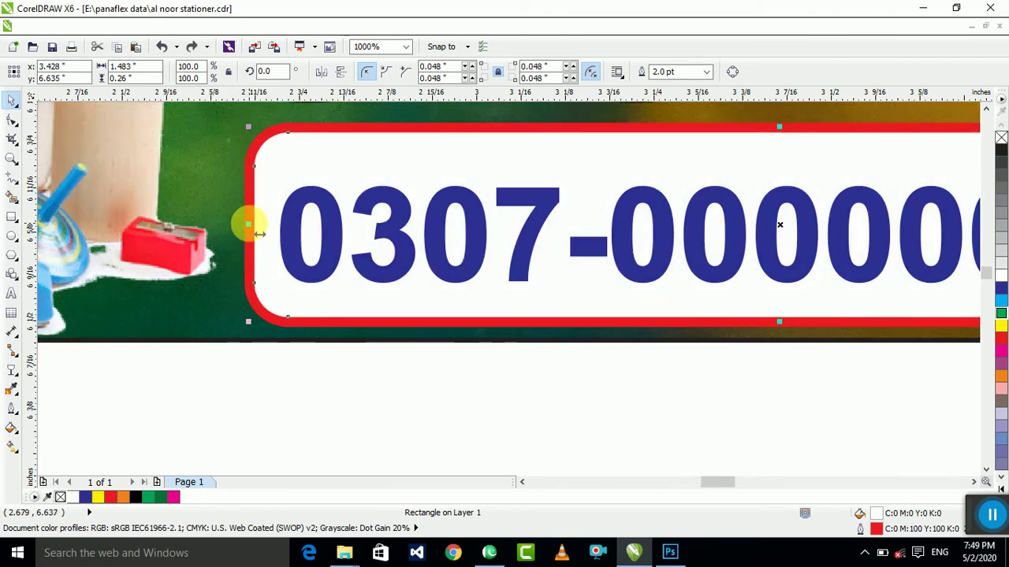
drag(259, 234, 132, 234)
drag(339, 276, 185, 281)
scroll(183, 280, down, 2)
scroll(602, 319, up, 1)
click(576, 308)
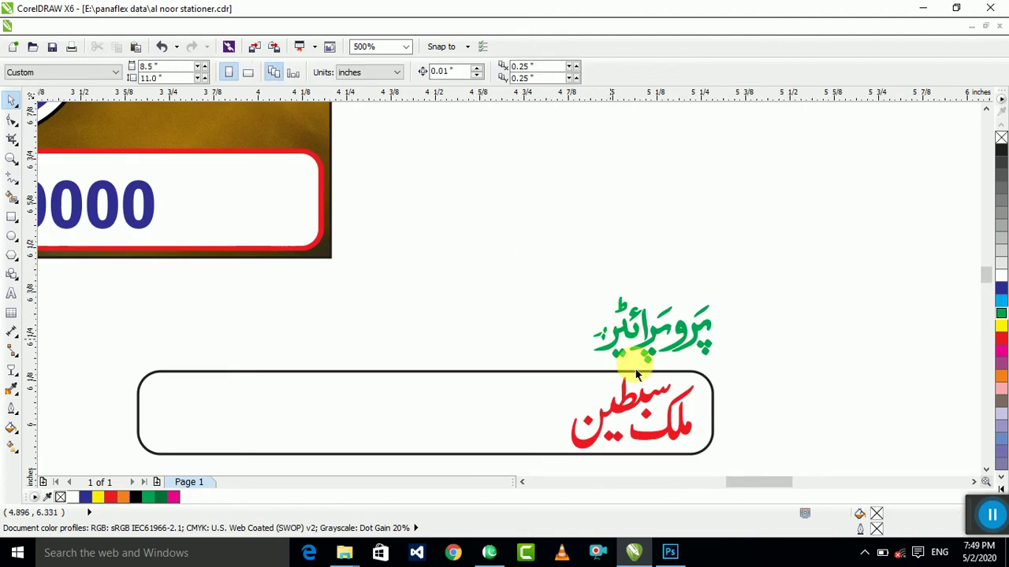
Step: Move the red Urdu name lettering into the new banner's contact box, beside the end of the phone number
drag(655, 442, 254, 239)
scroll(179, 207, up, 2)
scroll(386, 260, down, 2)
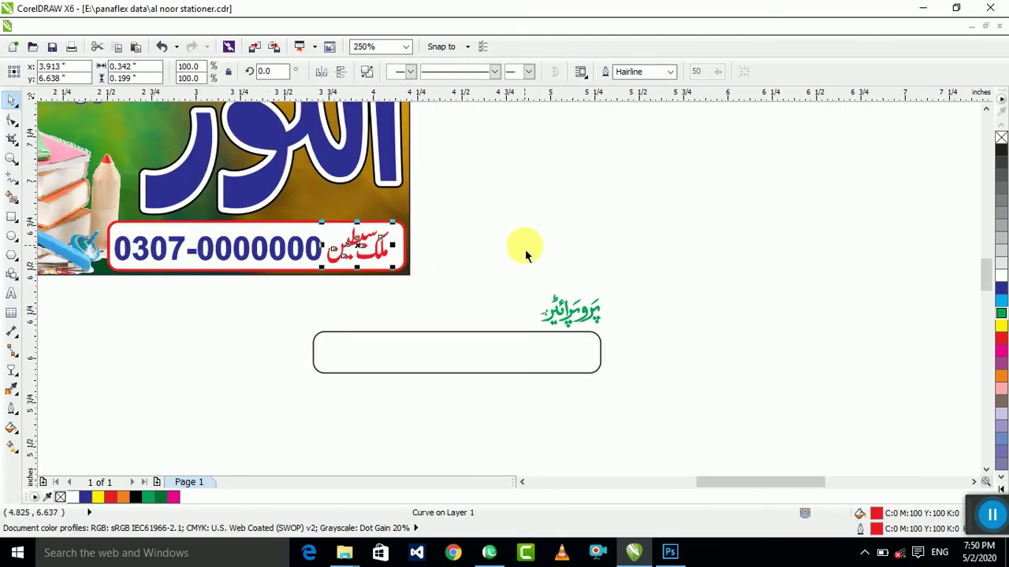
click(527, 256)
Step: Move the green Urdu proprietor lettering onto the banner, just above the name in the contact box
drag(583, 323, 459, 196)
scroll(478, 253, up, 6)
scroll(470, 207, down, 2)
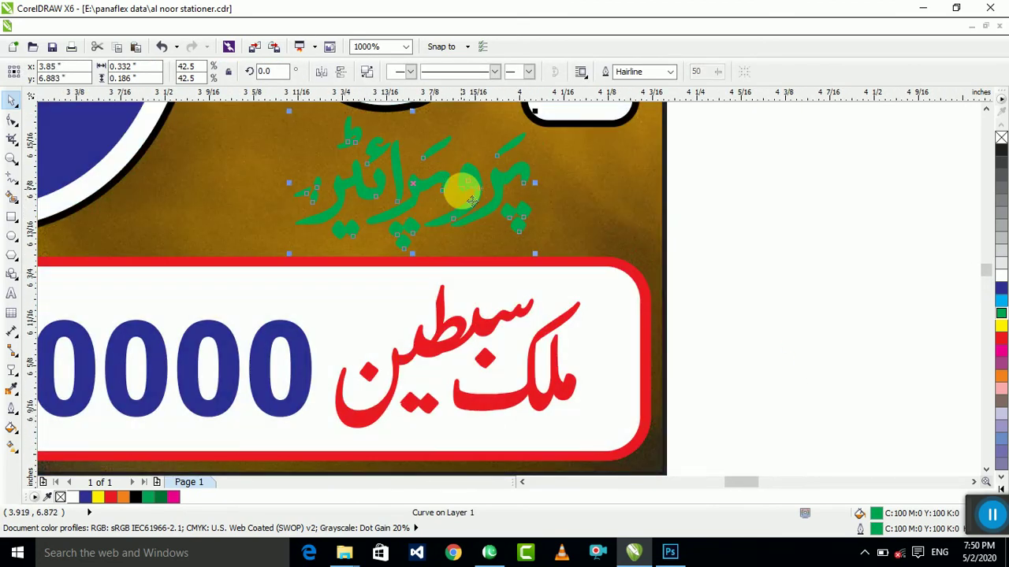
Step: Recolour the Urdu proprietor lettering above the contact box in yellow
click(1000, 327)
click(877, 288)
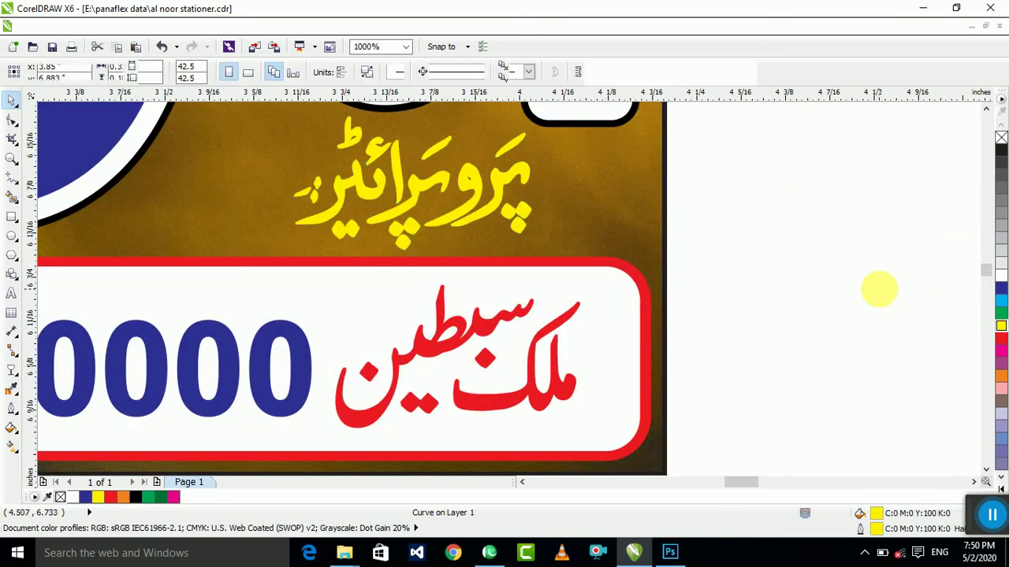
scroll(720, 243, down, 2)
scroll(623, 223, up, 2)
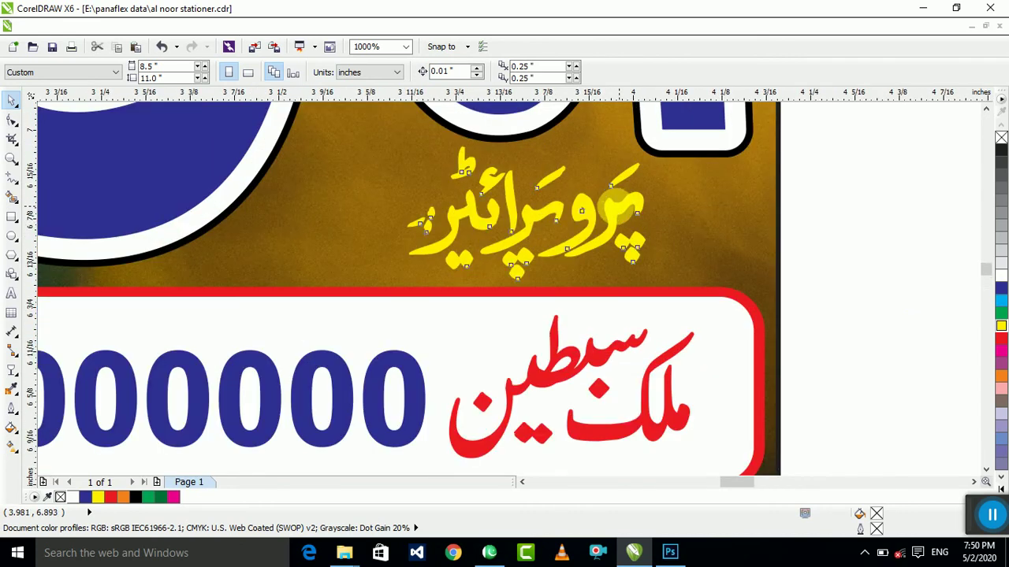
Step: Reposition the proprietor lettering between the النور letters and contact box, enlarge it to about 0.377 by 0.211 inches, and make its fill and outline white
drag(615, 206, 548, 204)
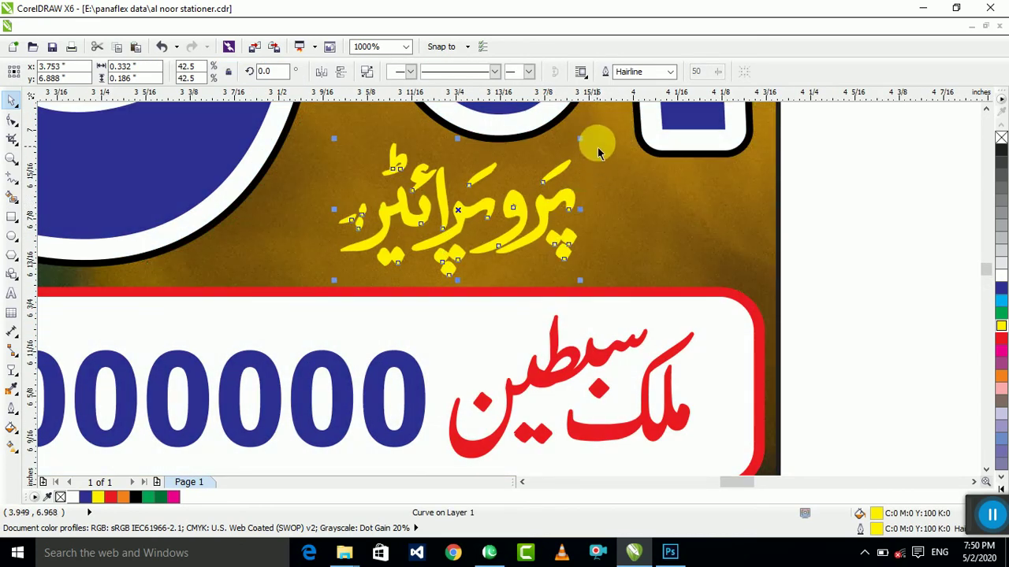
drag(629, 124, 639, 128)
click(1001, 277)
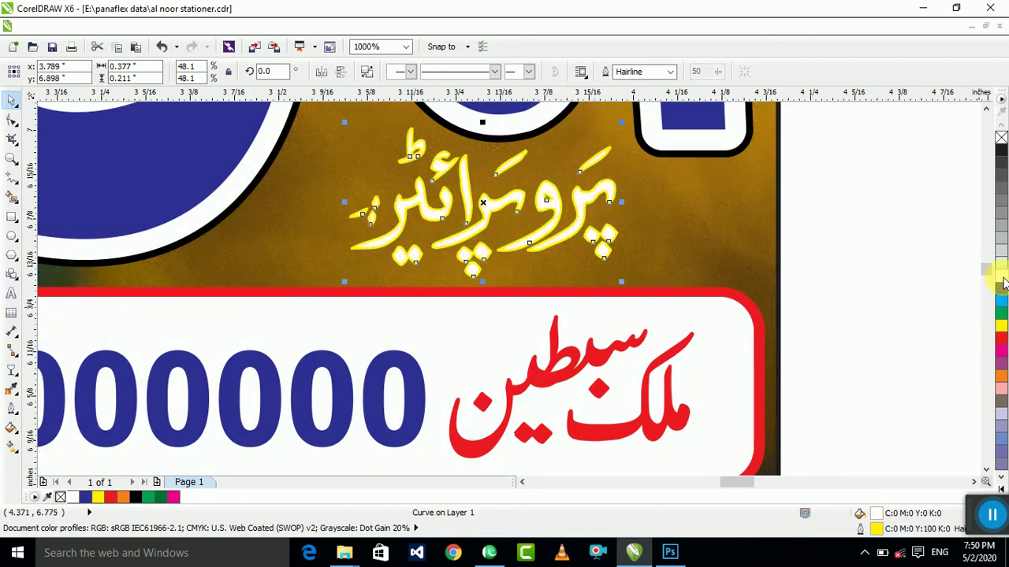
right_click(1002, 277)
click(876, 293)
Step: Delete the leftover empty rounded rectangle below the new banner
scroll(537, 319, down, 2)
click(754, 410)
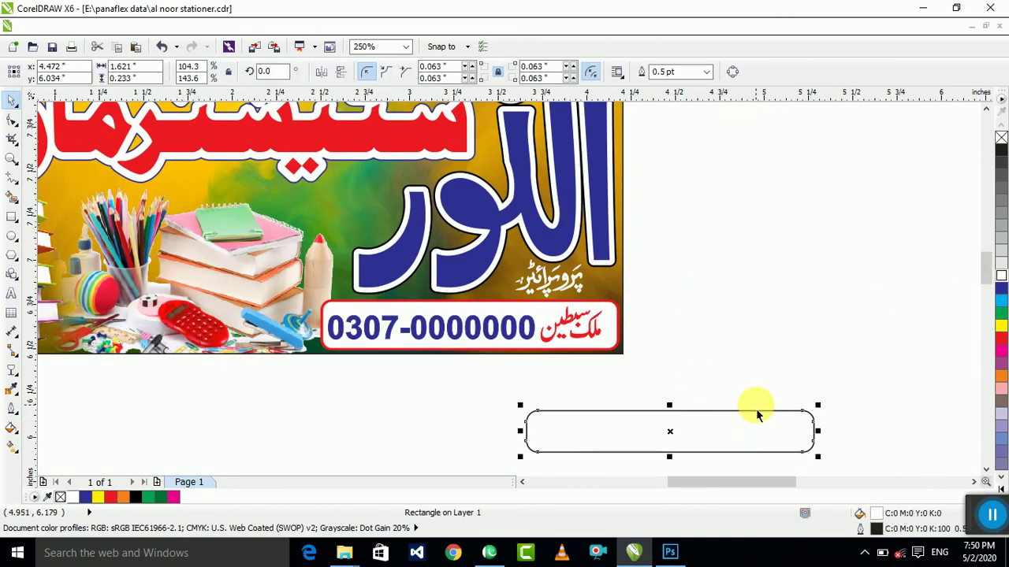
key(Delete)
Step: Select all the objects of the new banner and group them
scroll(586, 399, down, 1)
drag(249, 252, 233, 189)
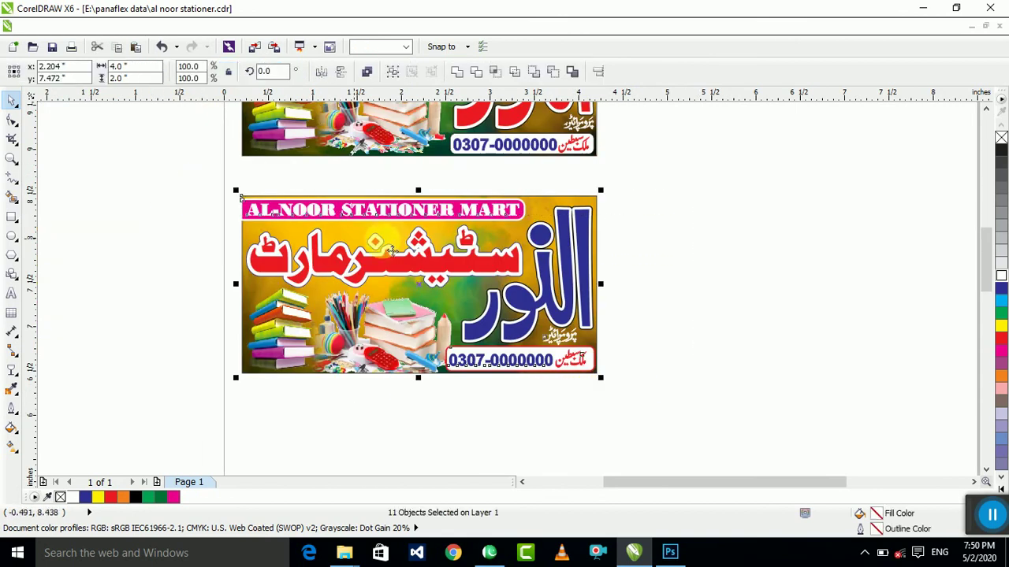
scroll(408, 254, down, 1)
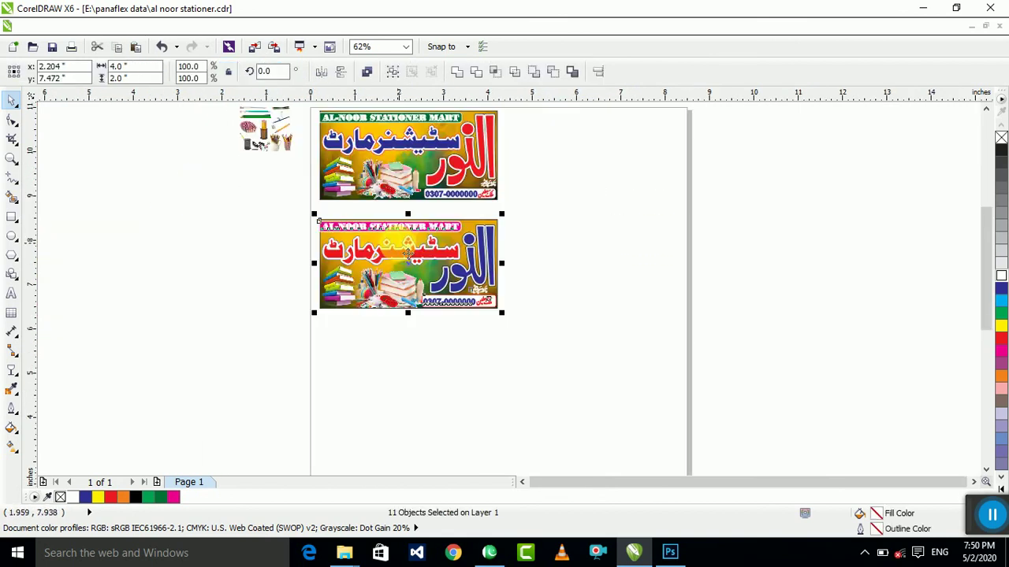
click(260, 133)
scroll(278, 232, up, 3)
scroll(291, 209, down, 1)
scroll(291, 209, down, 2)
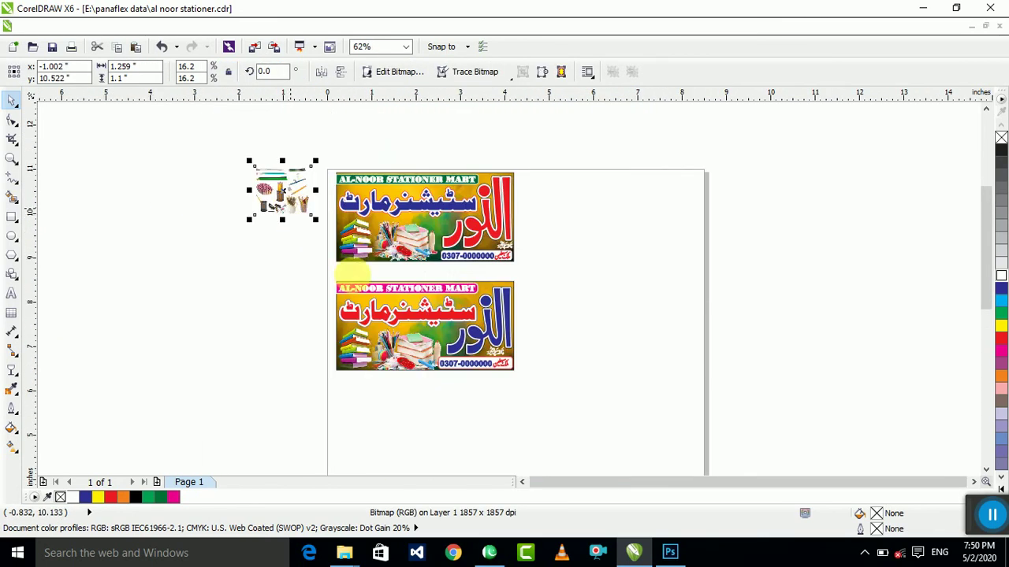
click(564, 315)
drag(234, 423, 234, 424)
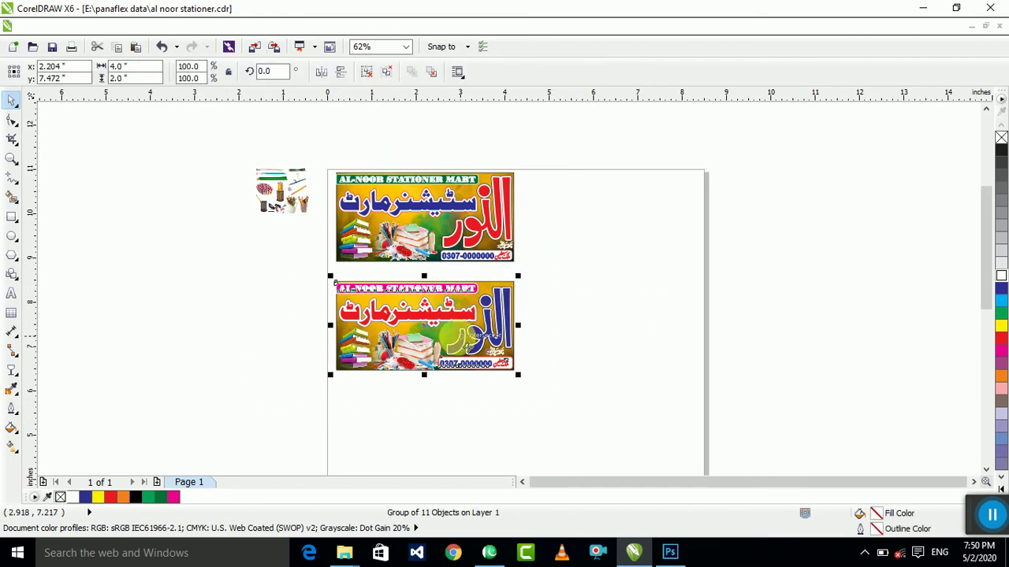
Step: Move the grouped banner up closer to the reference banner above it
scroll(461, 335, up, 1)
drag(465, 331, 465, 308)
click(675, 276)
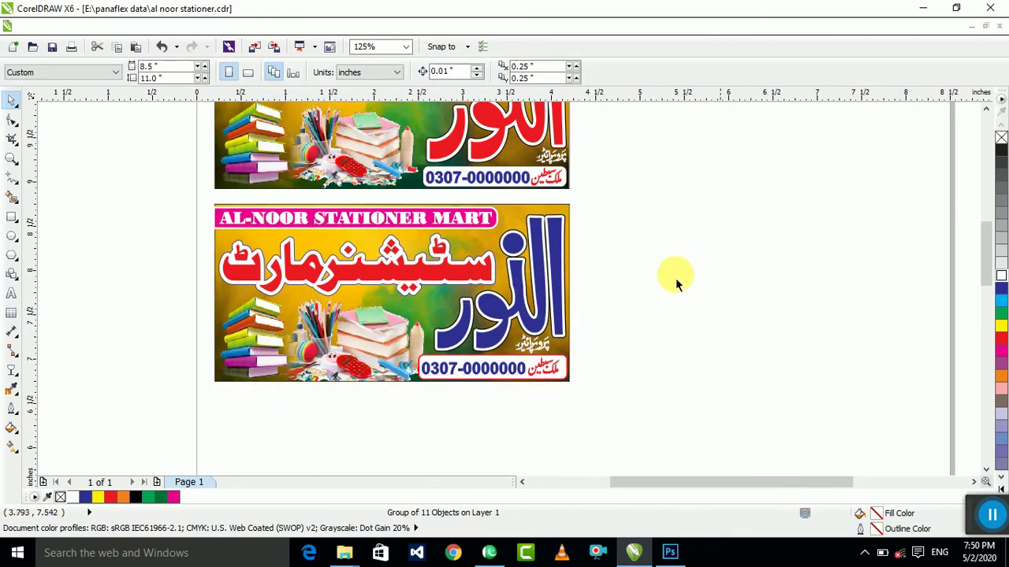
scroll(619, 259, down, 1)
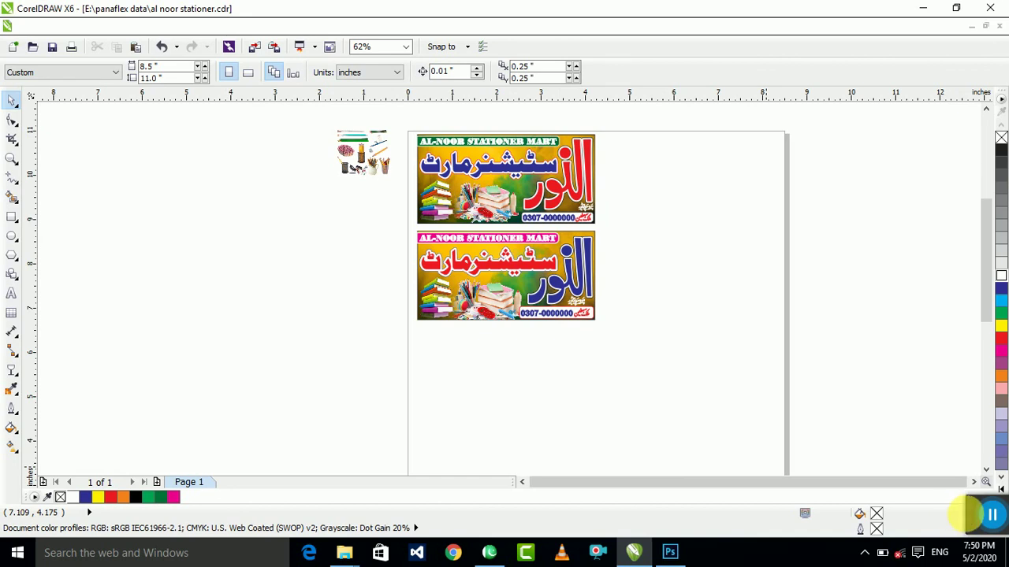